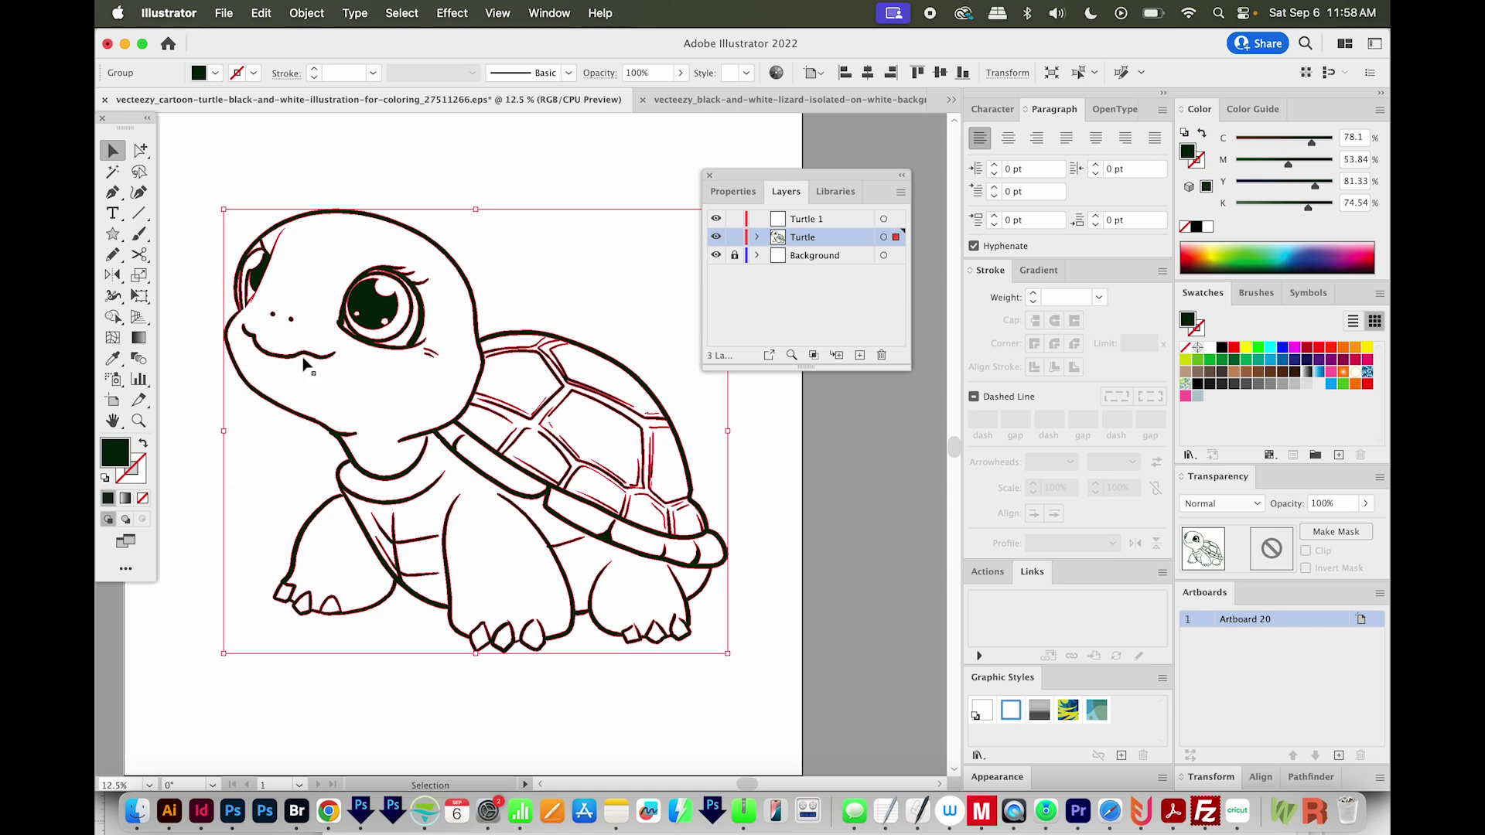
- Duplicate the turtle line art together with its white background square and place the copy beside the artboard
left_click_drag(461, 428, 864, 507)
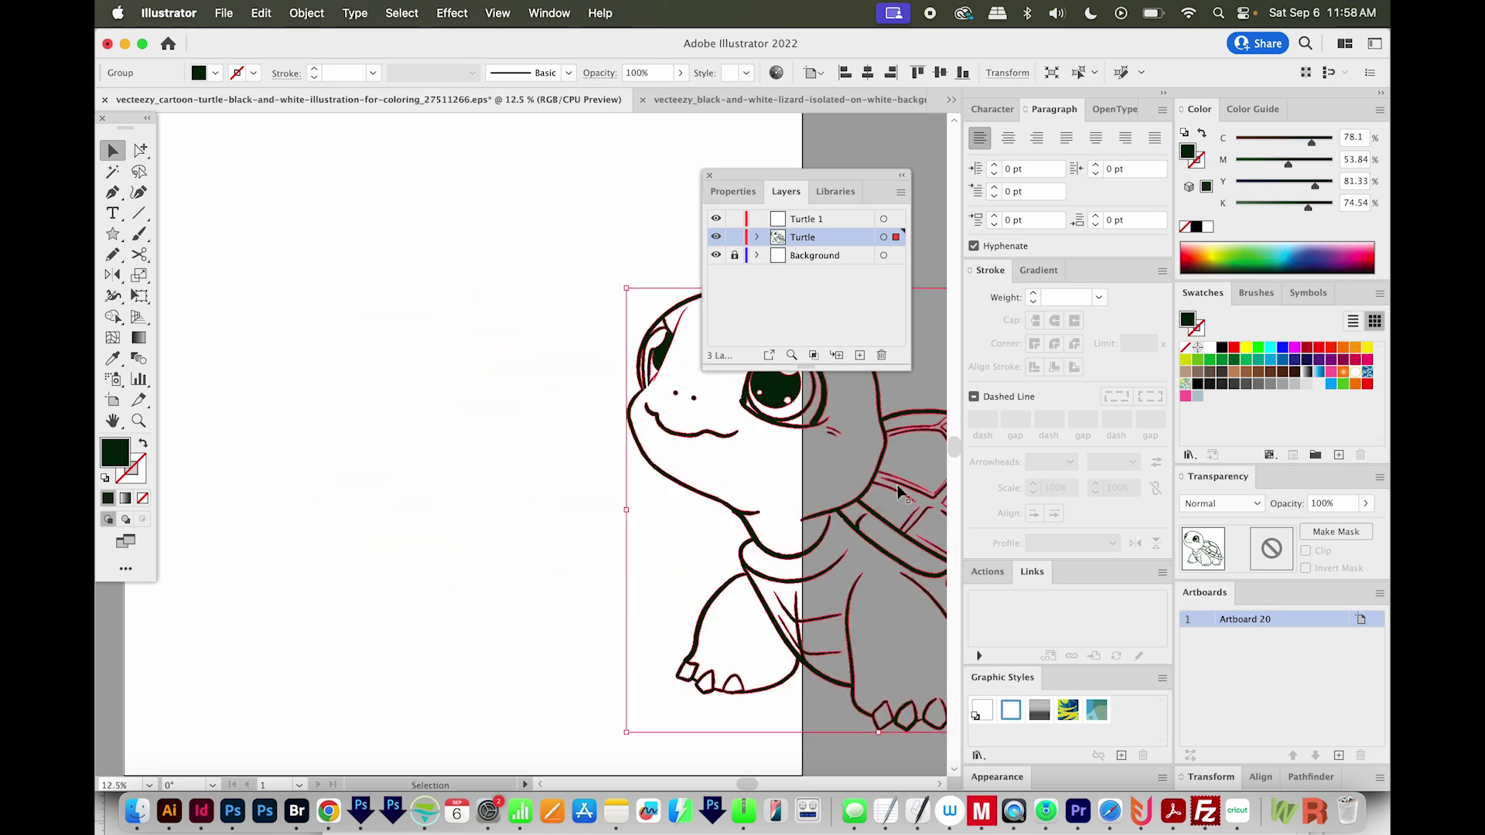
key("super+z")
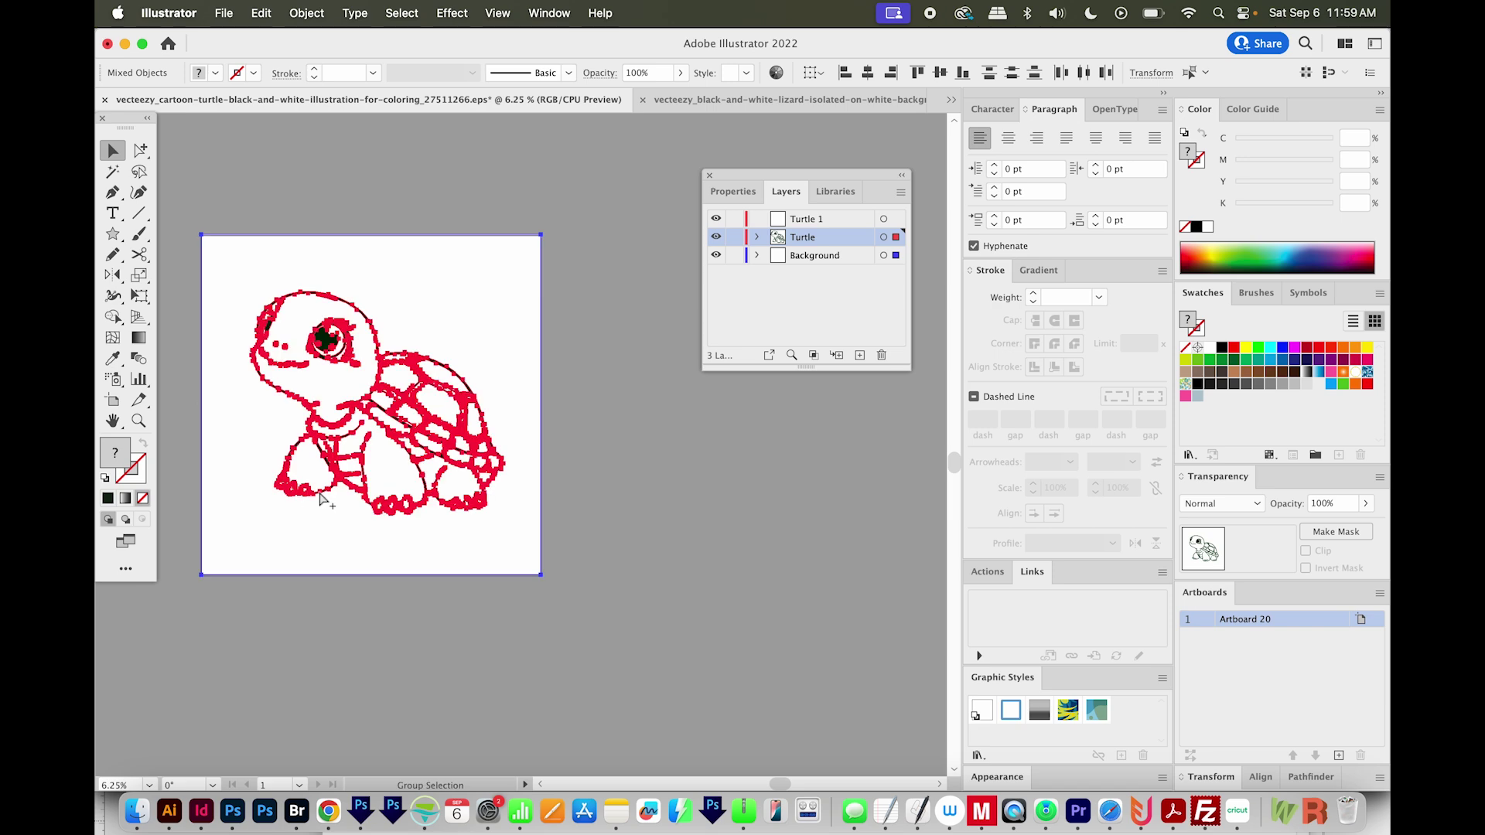
left_click_drag(348, 495, 499, 536)
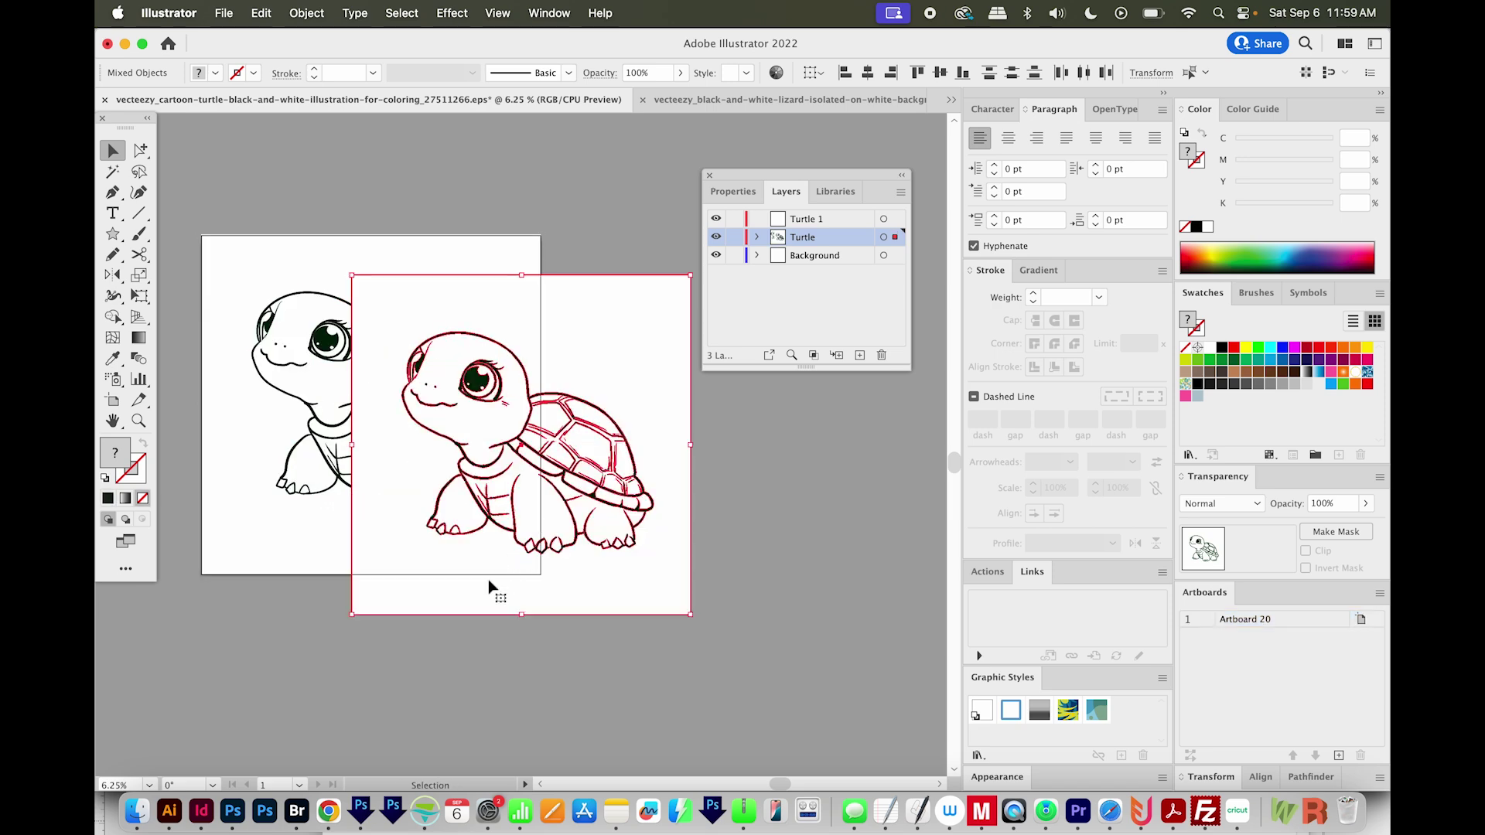
left_click_drag(484, 602, 688, 598)
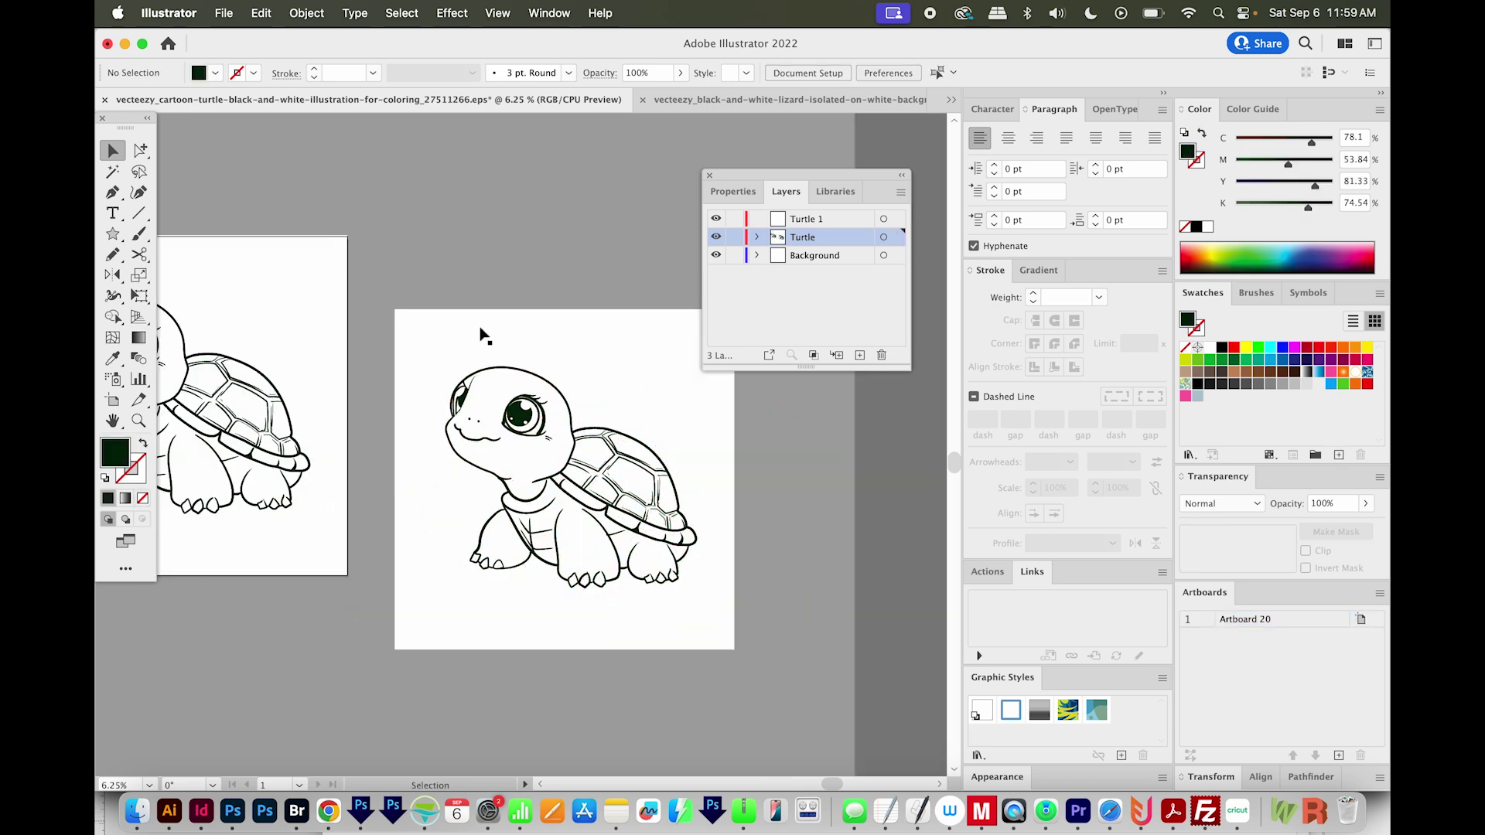
- Fill the copied background square behind the turtle with yellow
left_click(481, 333)
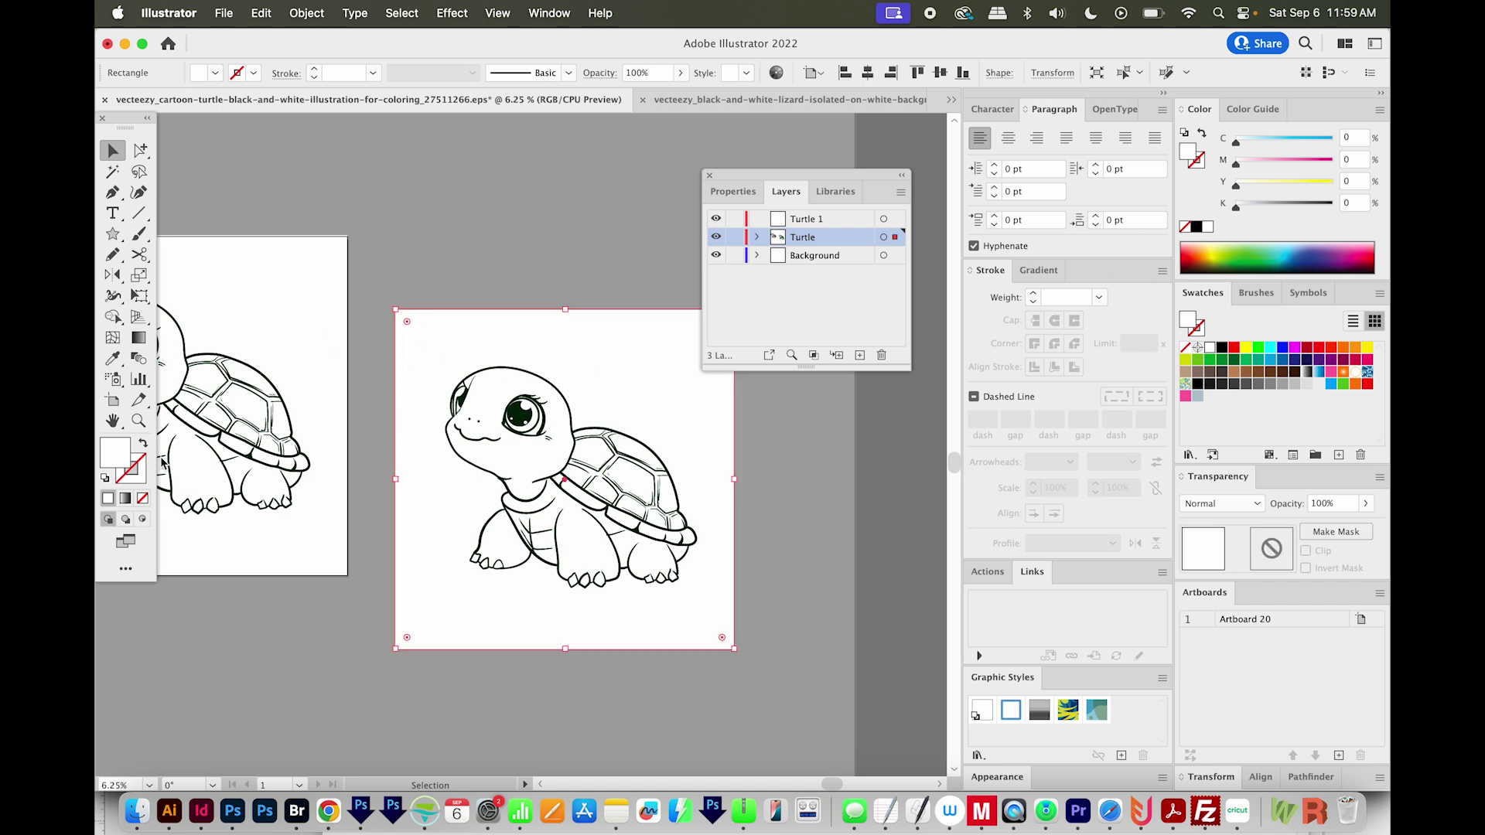
left_click(1246, 347)
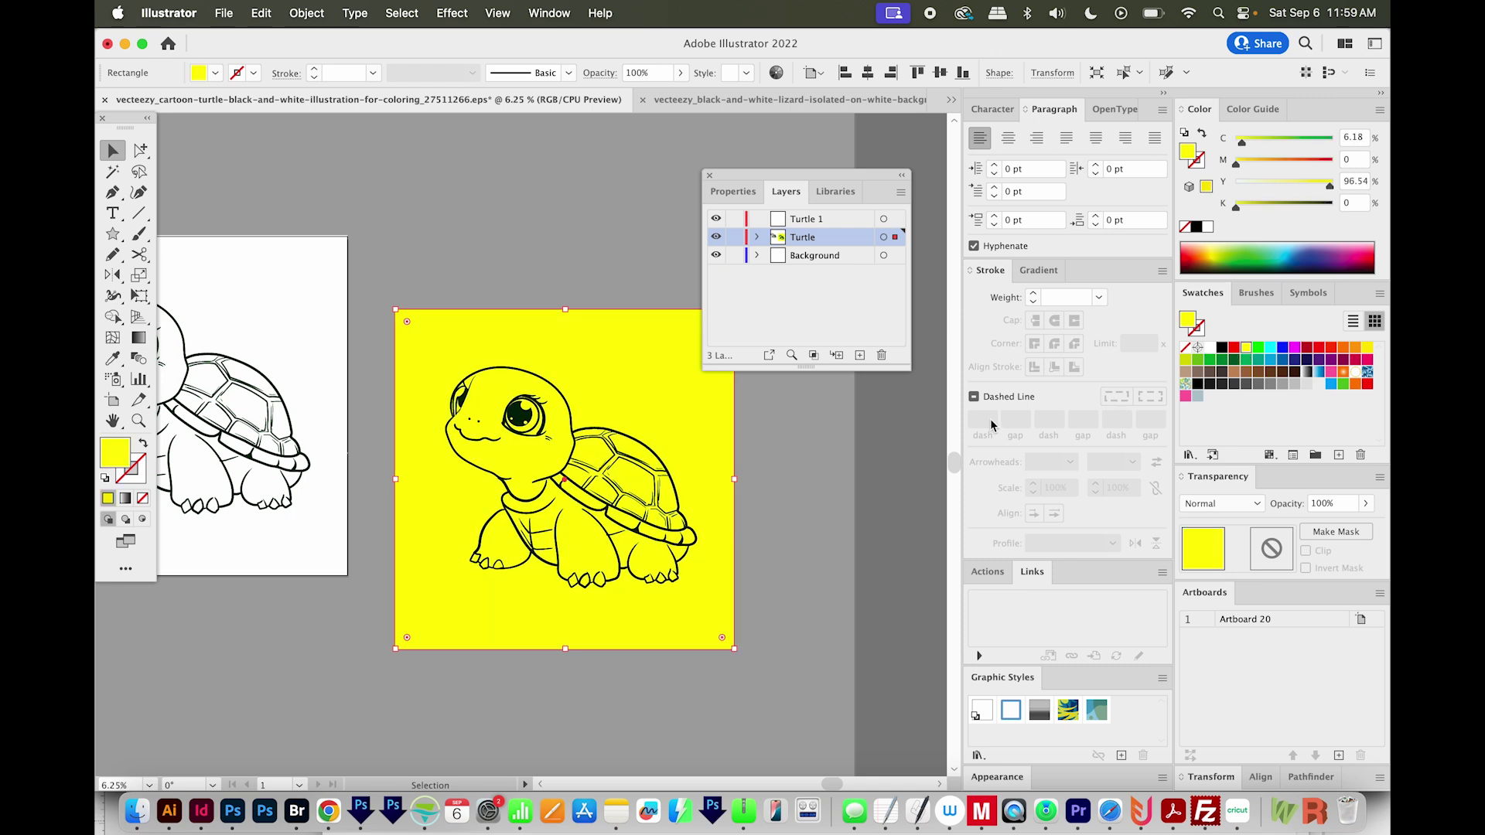
left_click_drag(756, 654, 709, 644)
- Divide the copied turtle and yellow square with Pathfinder, and delete the yellow area surrounding the turtle
key("super+a")
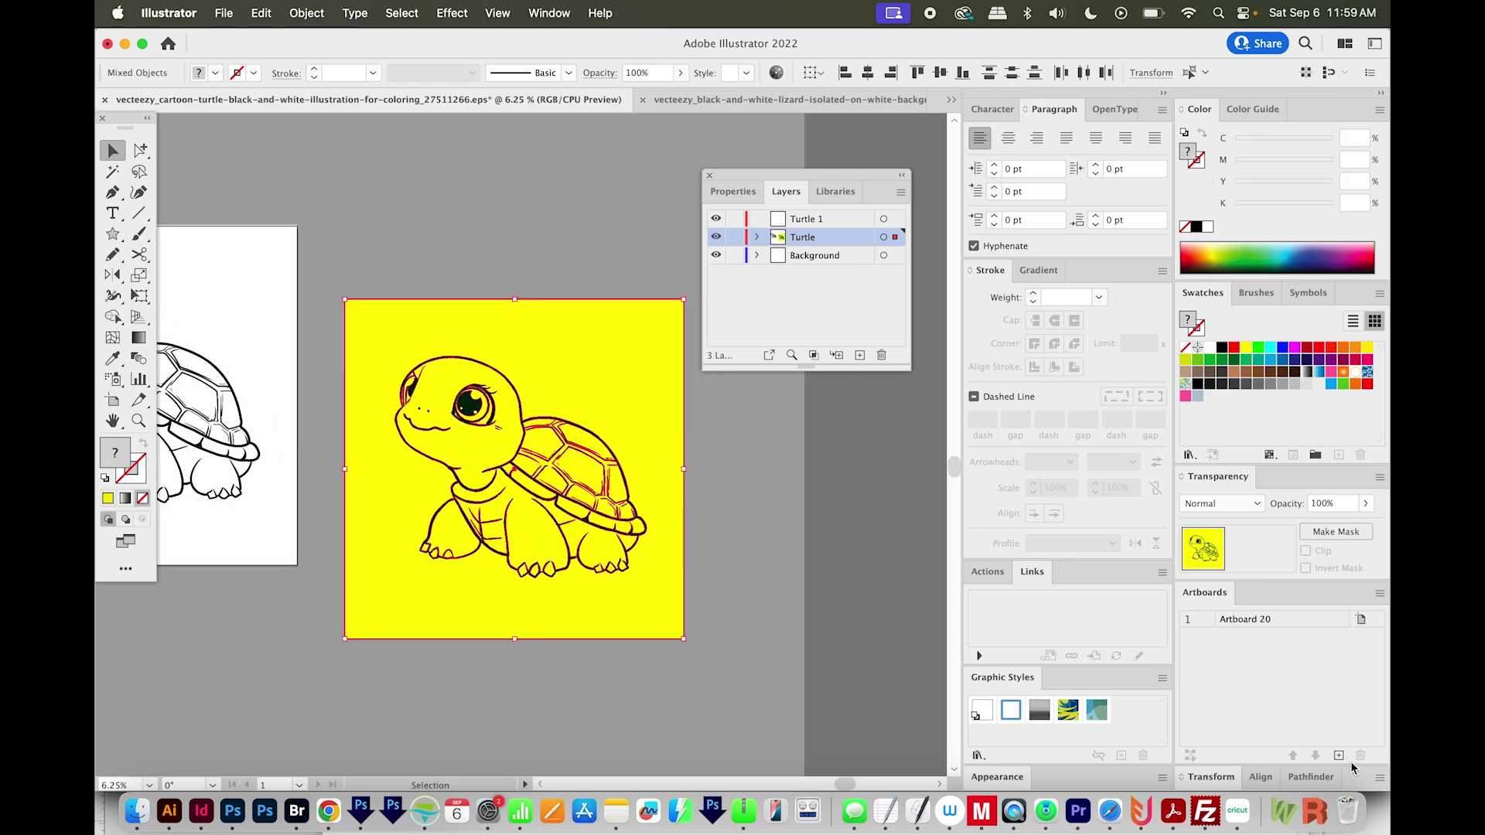
left_click(1308, 782)
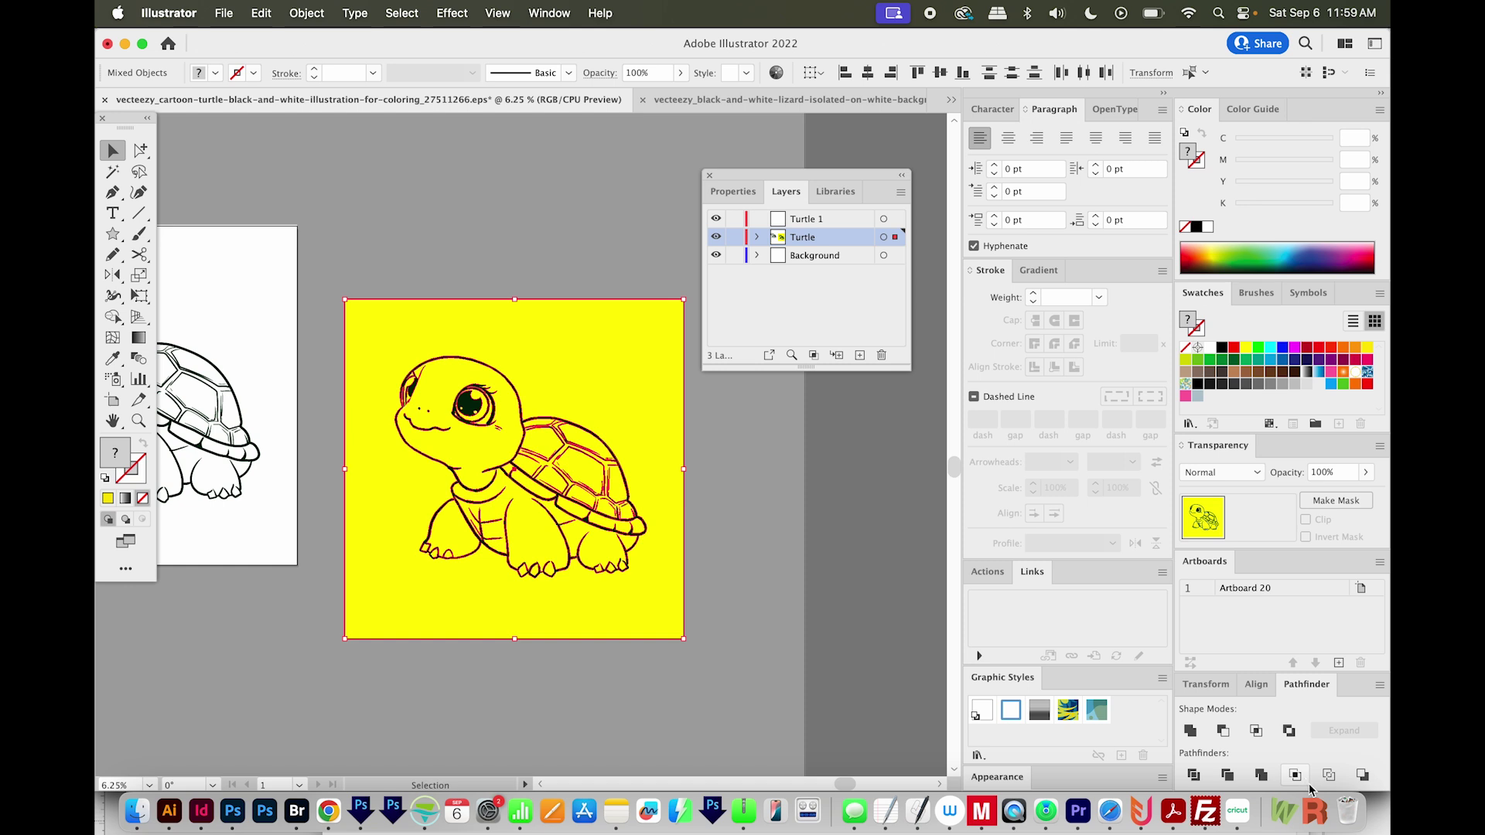
left_click(1194, 778)
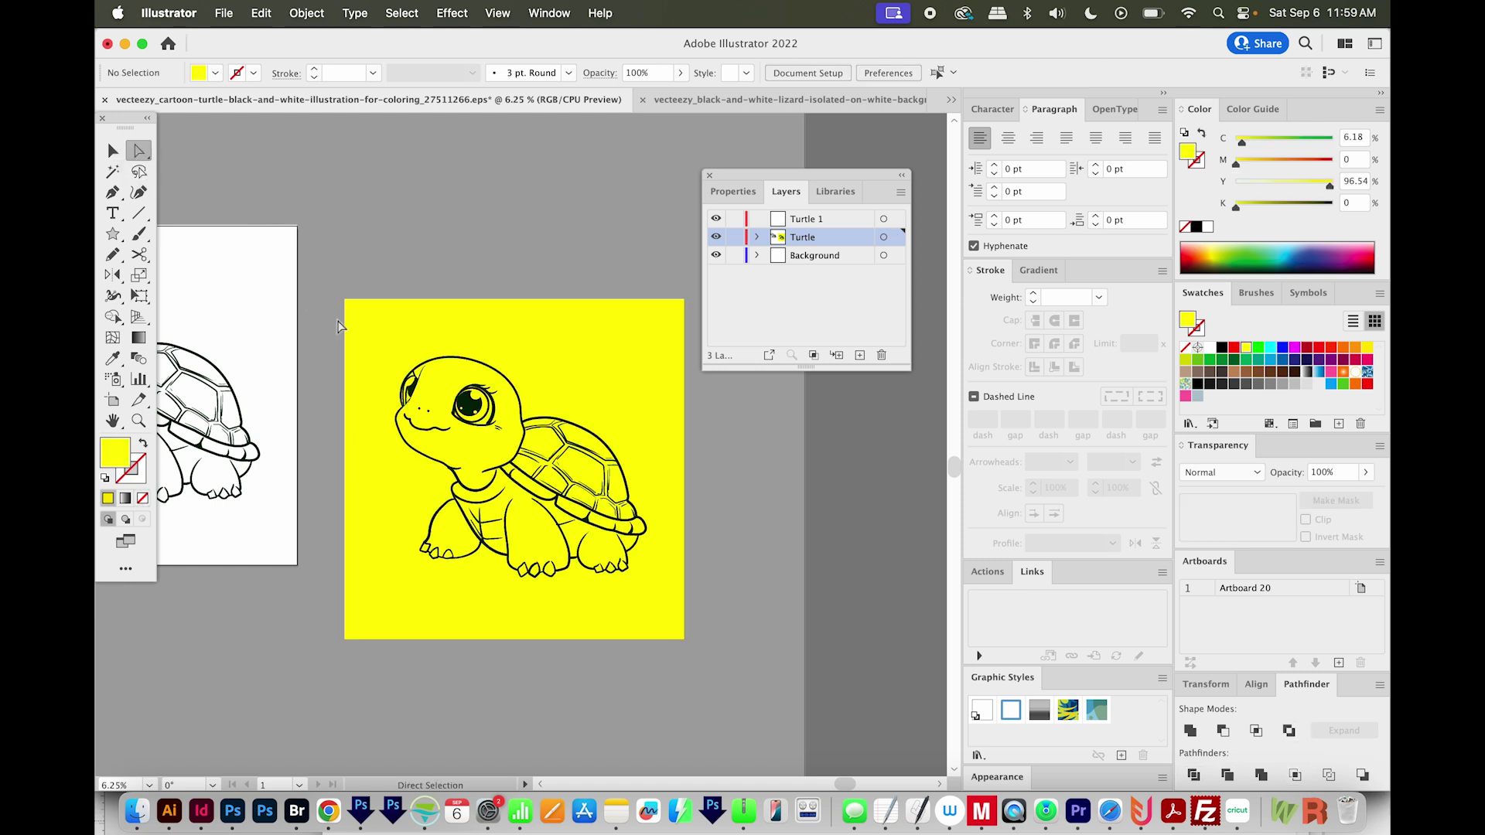
left_click(380, 336)
key("Delete")
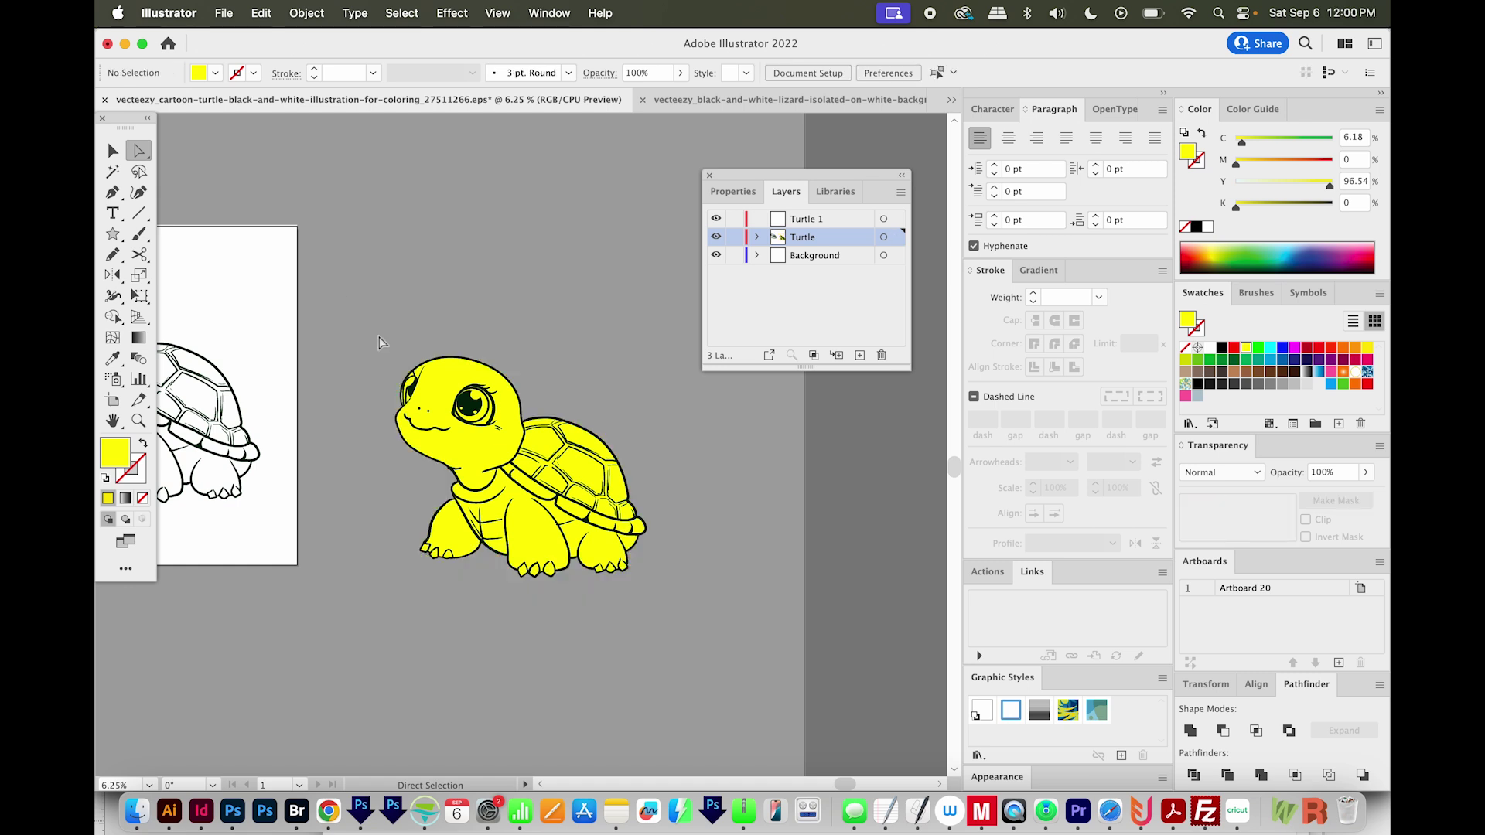
- Duplicate the artboard with its turtle artwork directly below the original artboard
scroll(583, 639, "left", 6)
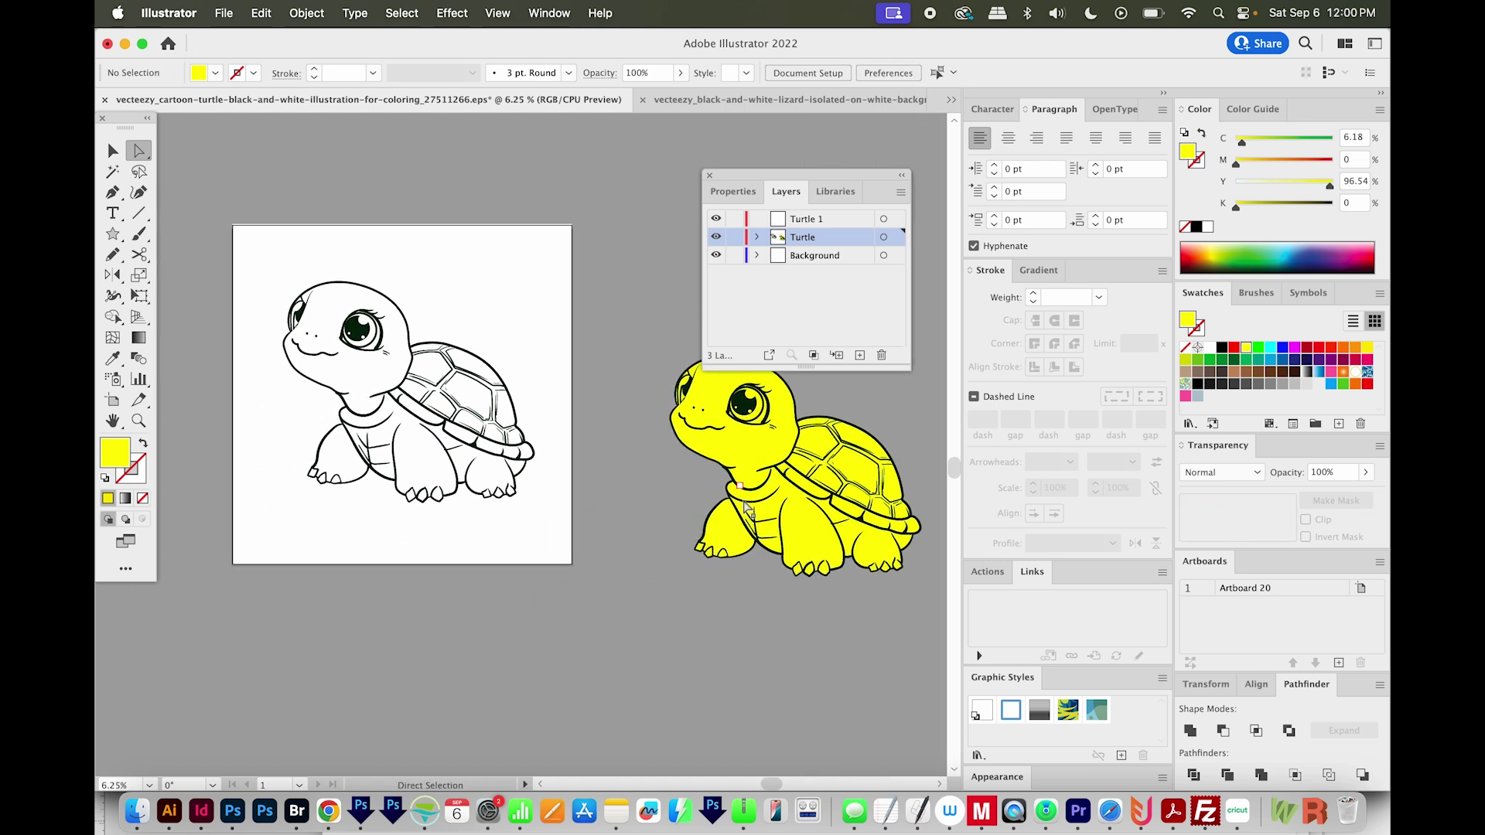
left_click_drag(814, 591, 793, 529)
left_click_drag(679, 603, 720, 577)
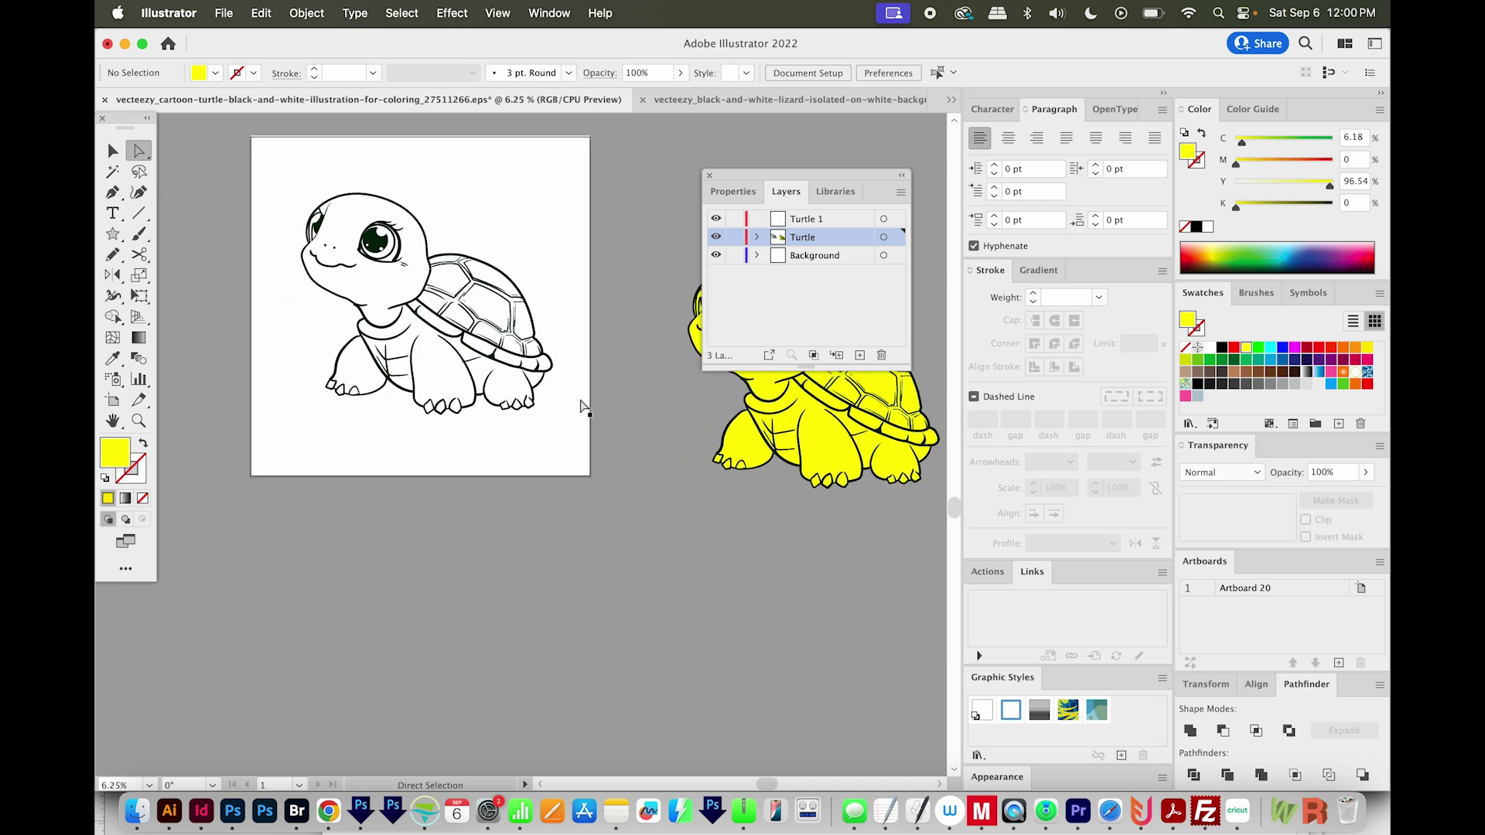
key("shift+o")
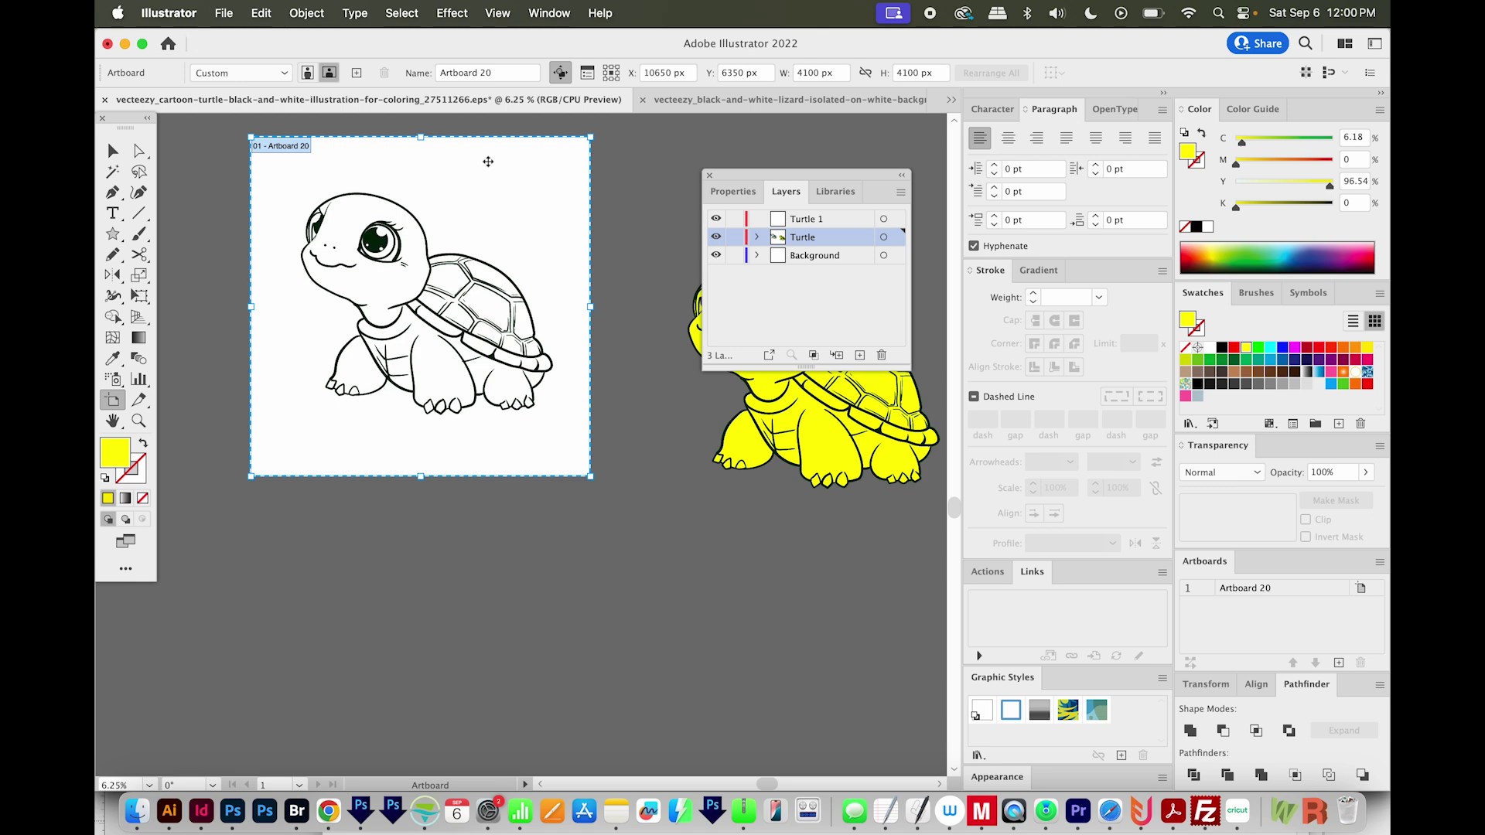
left_click_drag(489, 161, 467, 521)
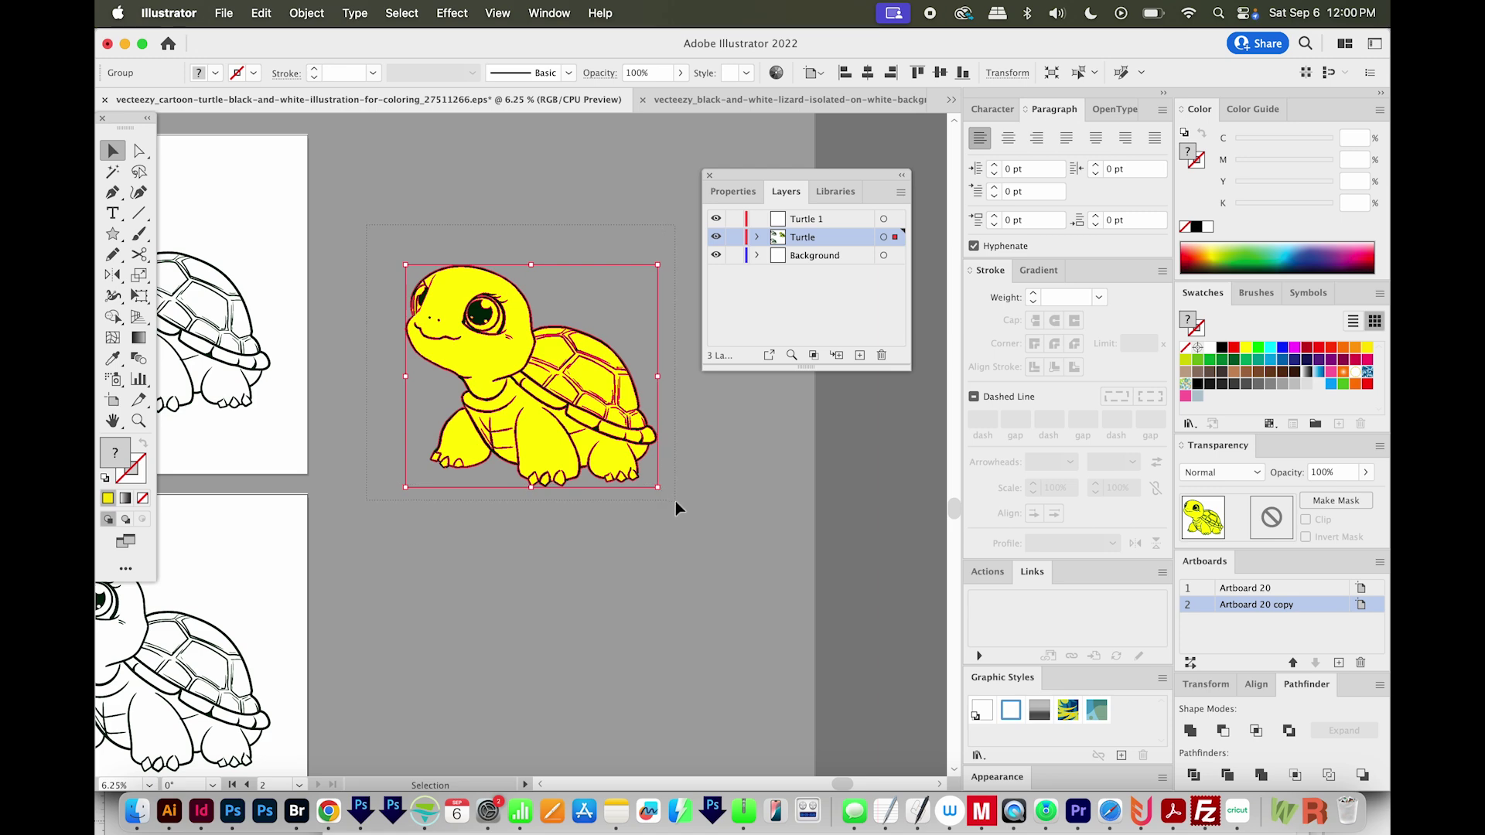
- Delete the line-art turtle from the duplicated artboard, leaving its background square
key("a")
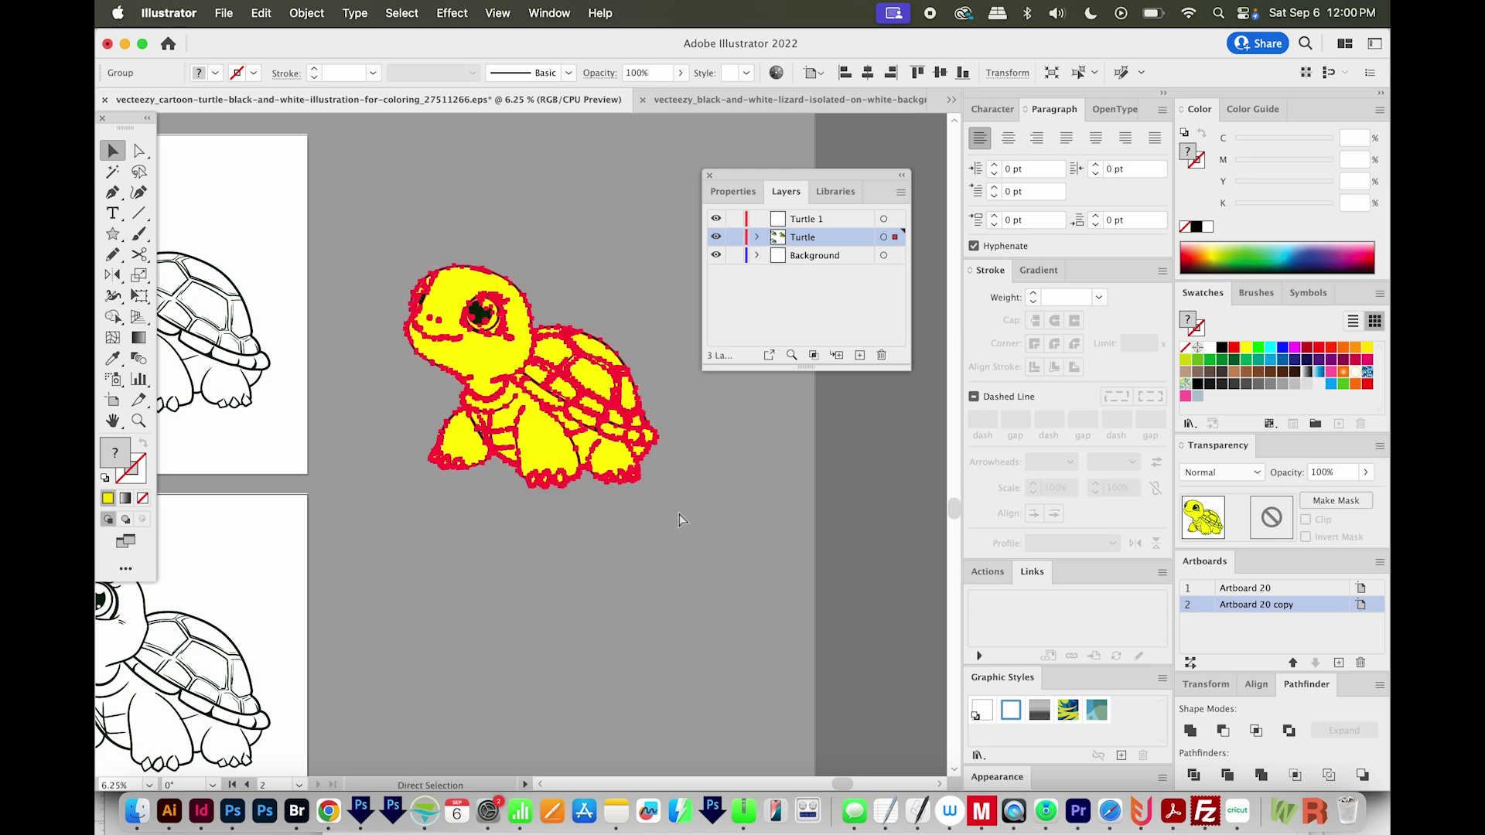
key("v")
left_click_drag(464, 601, 704, 508)
left_click(378, 562)
key("Delete")
- Fill the lower artboard's background square with black and move the yellow turtle onto it
left_click(378, 562)
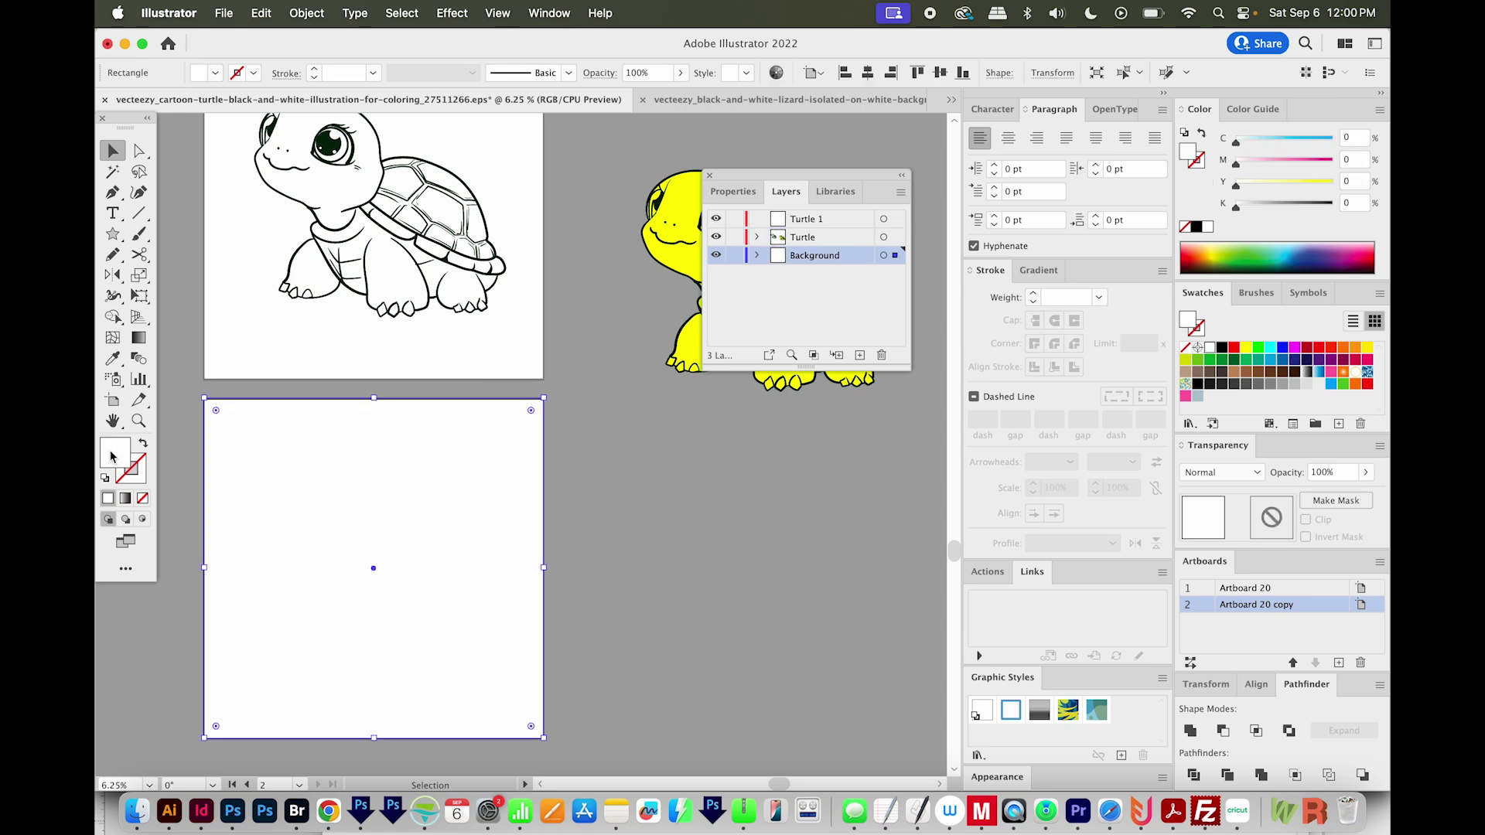
left_click(1223, 348)
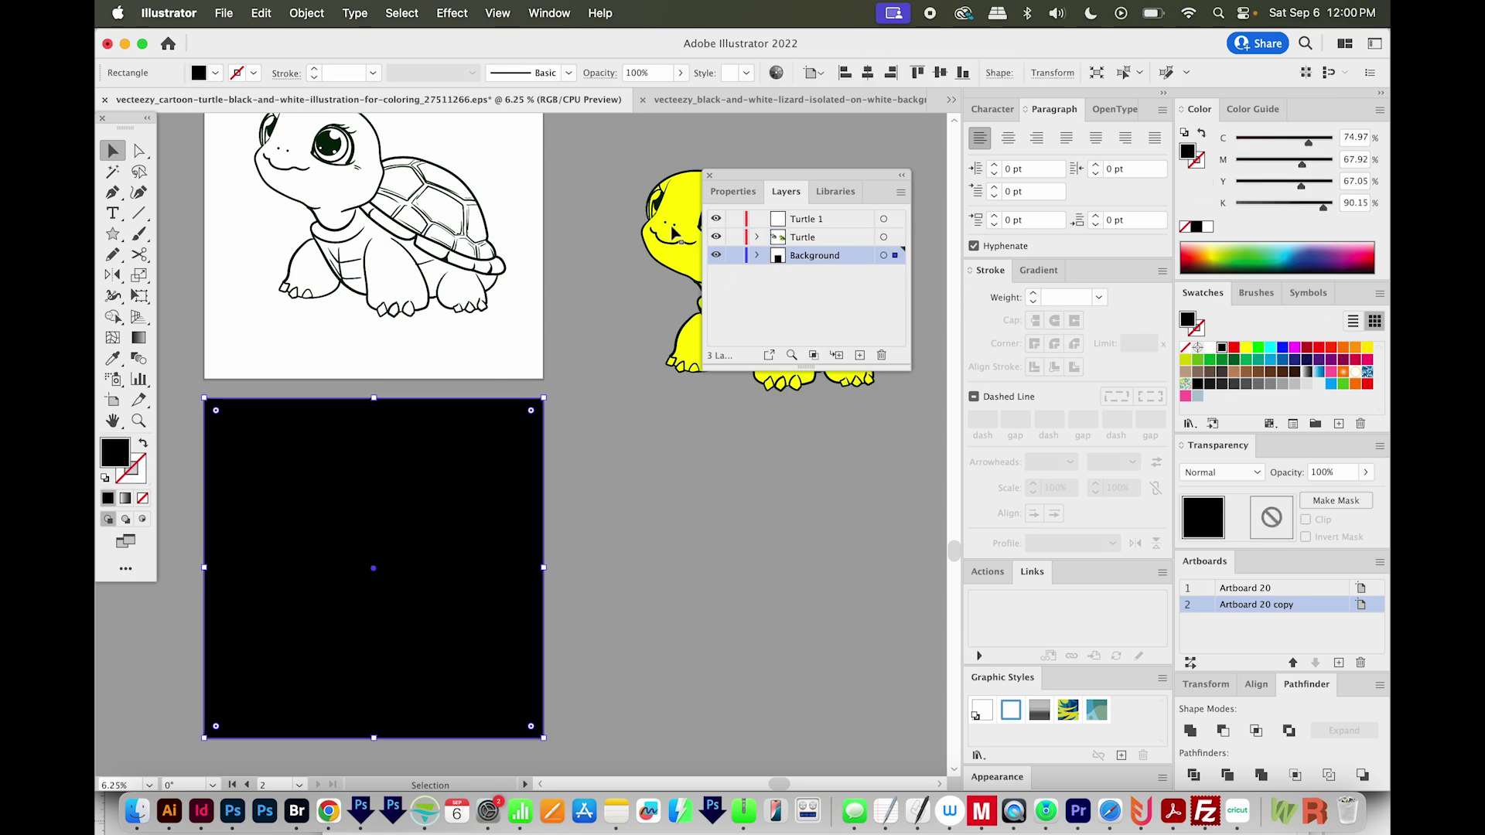
left_click_drag(672, 232, 274, 507)
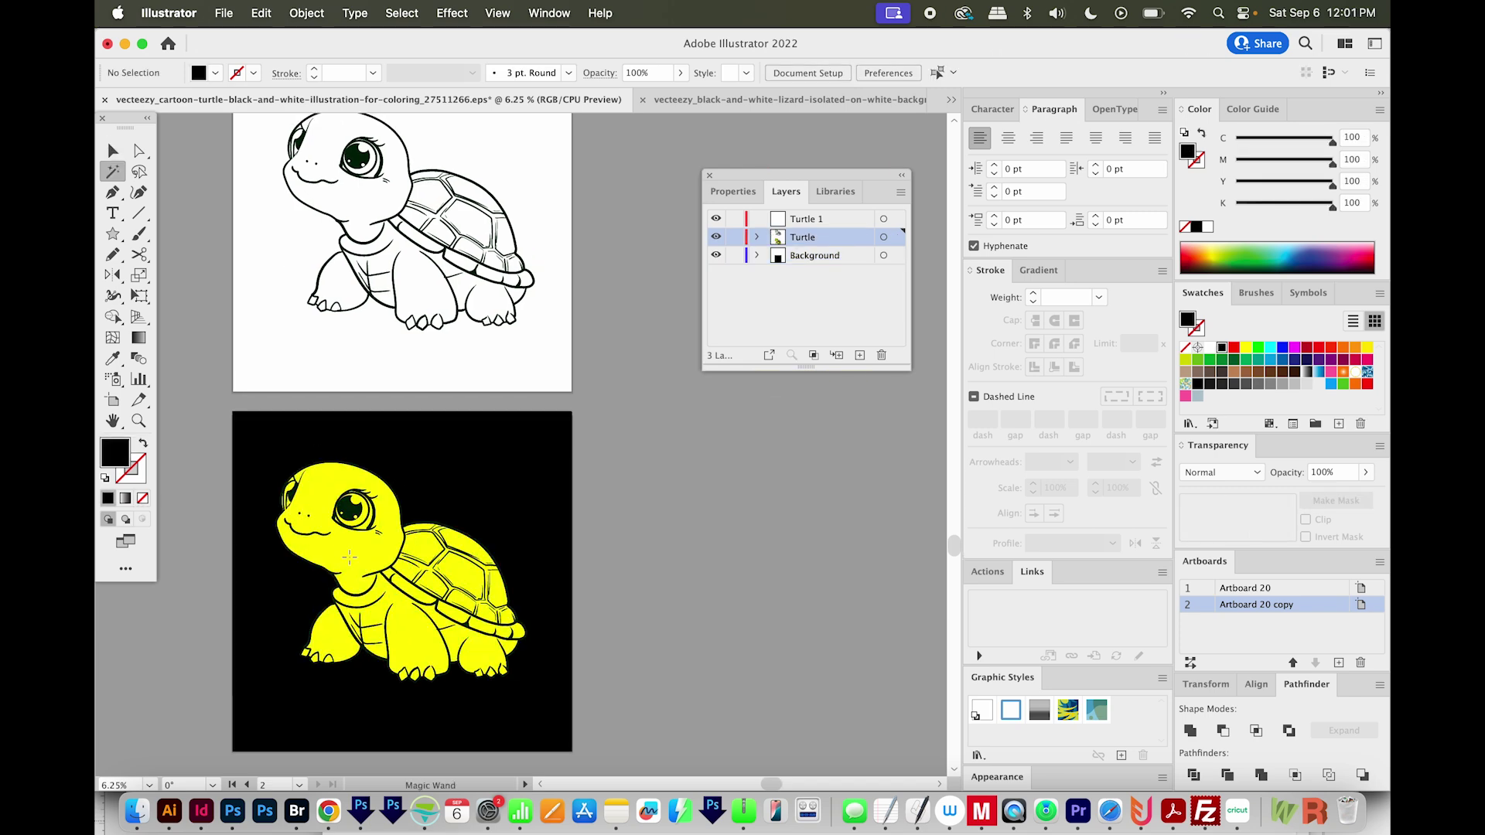
- Select all the yellow areas of the turtle with the Magic Wand and fill them with white
left_click(349, 557)
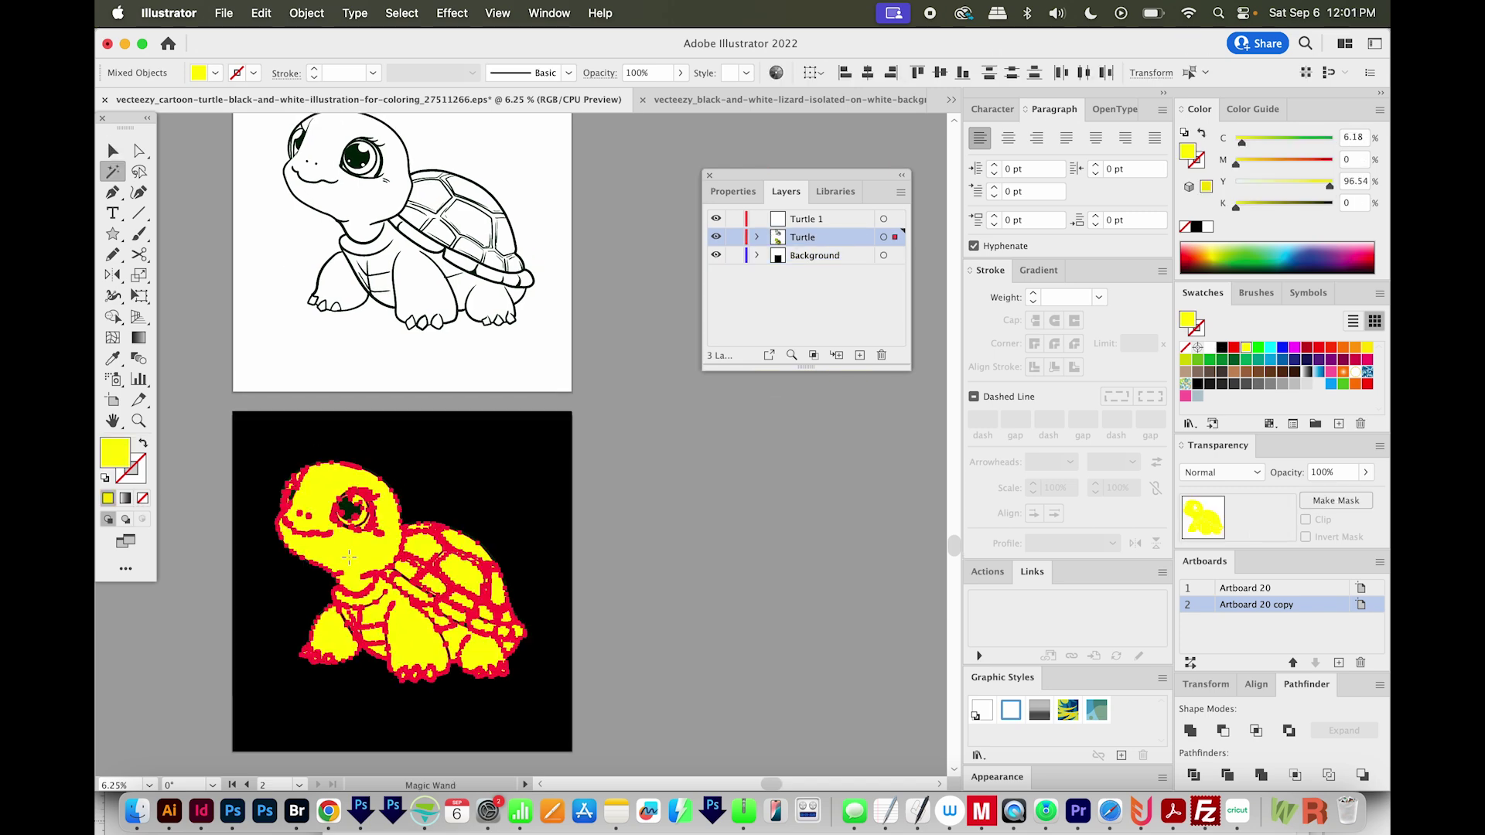
left_click(753, 509)
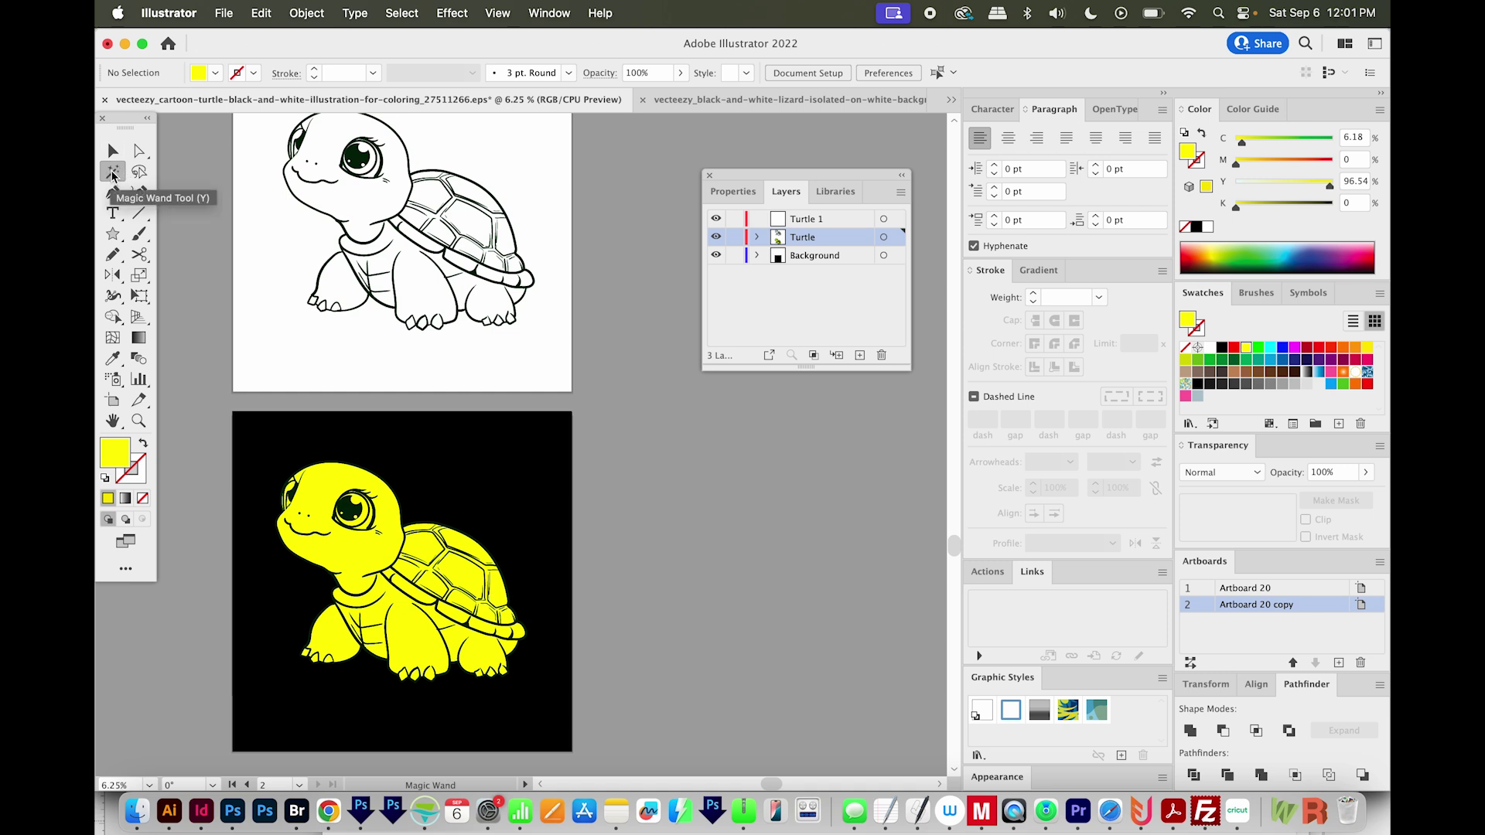
left_click(327, 485)
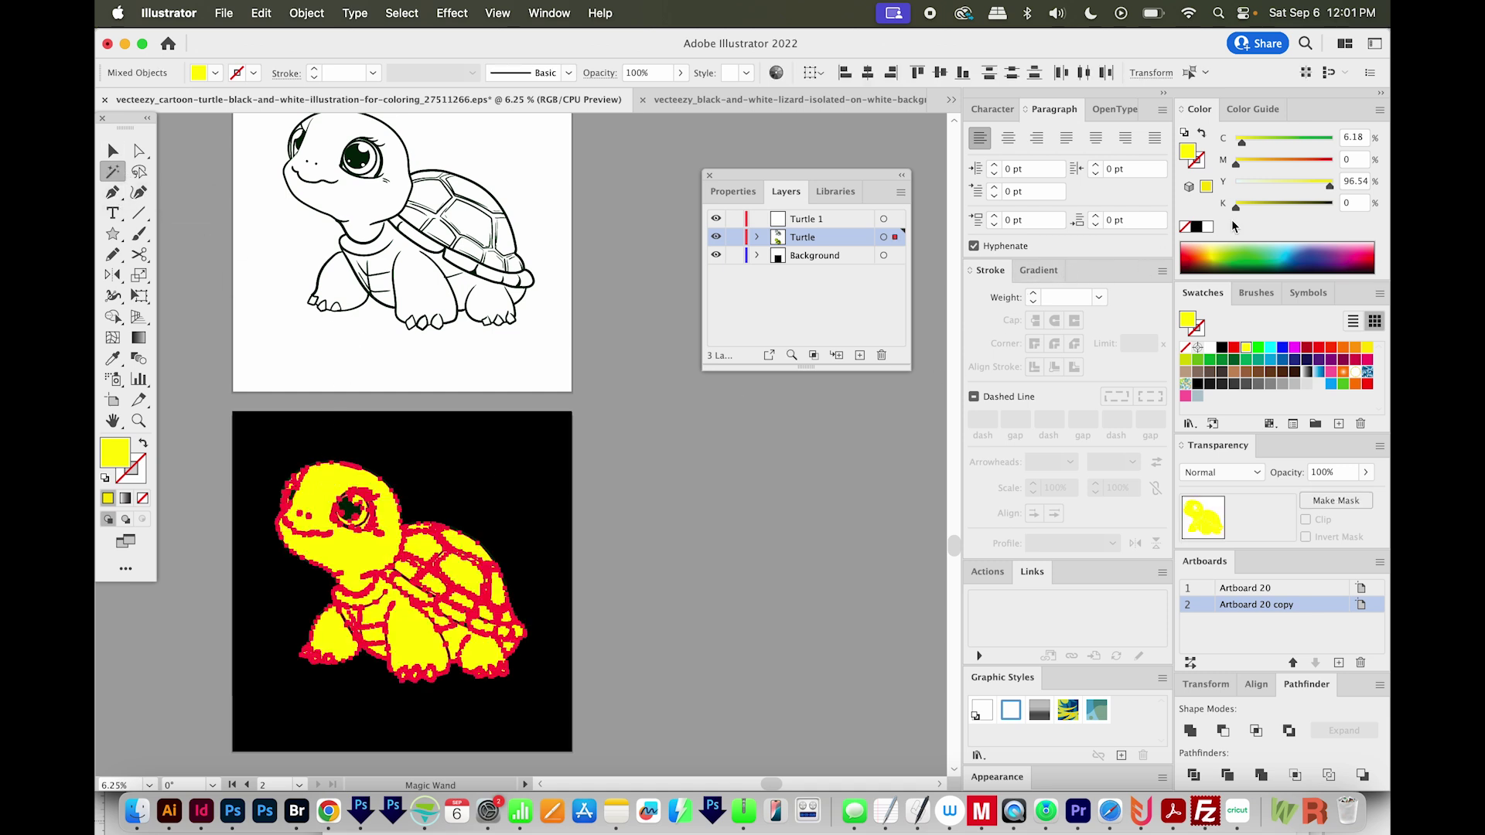
left_click(1208, 226)
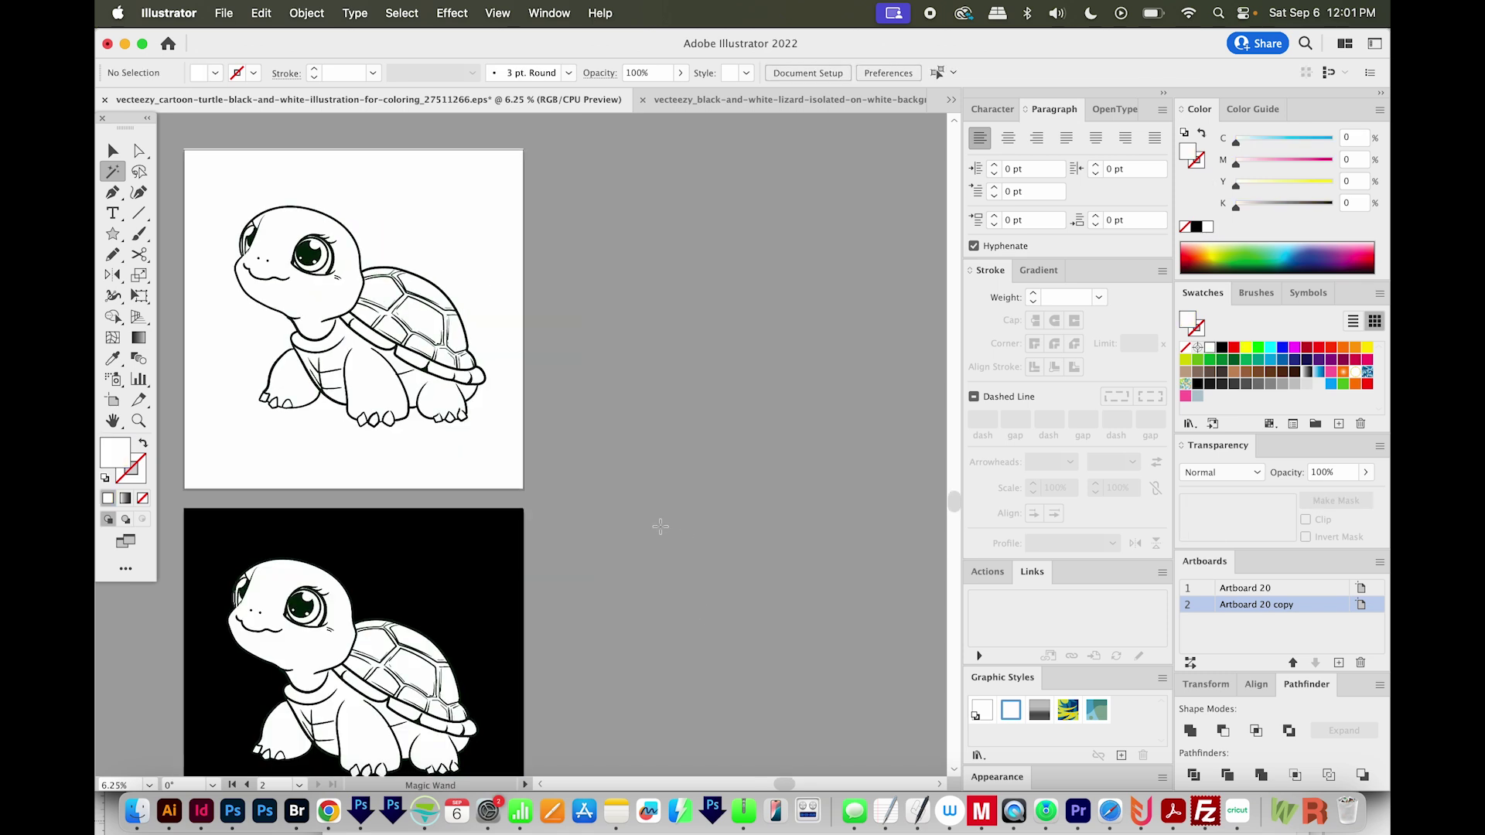
- Duplicate the black background square and place the copy beside the original white artboard
key("v")
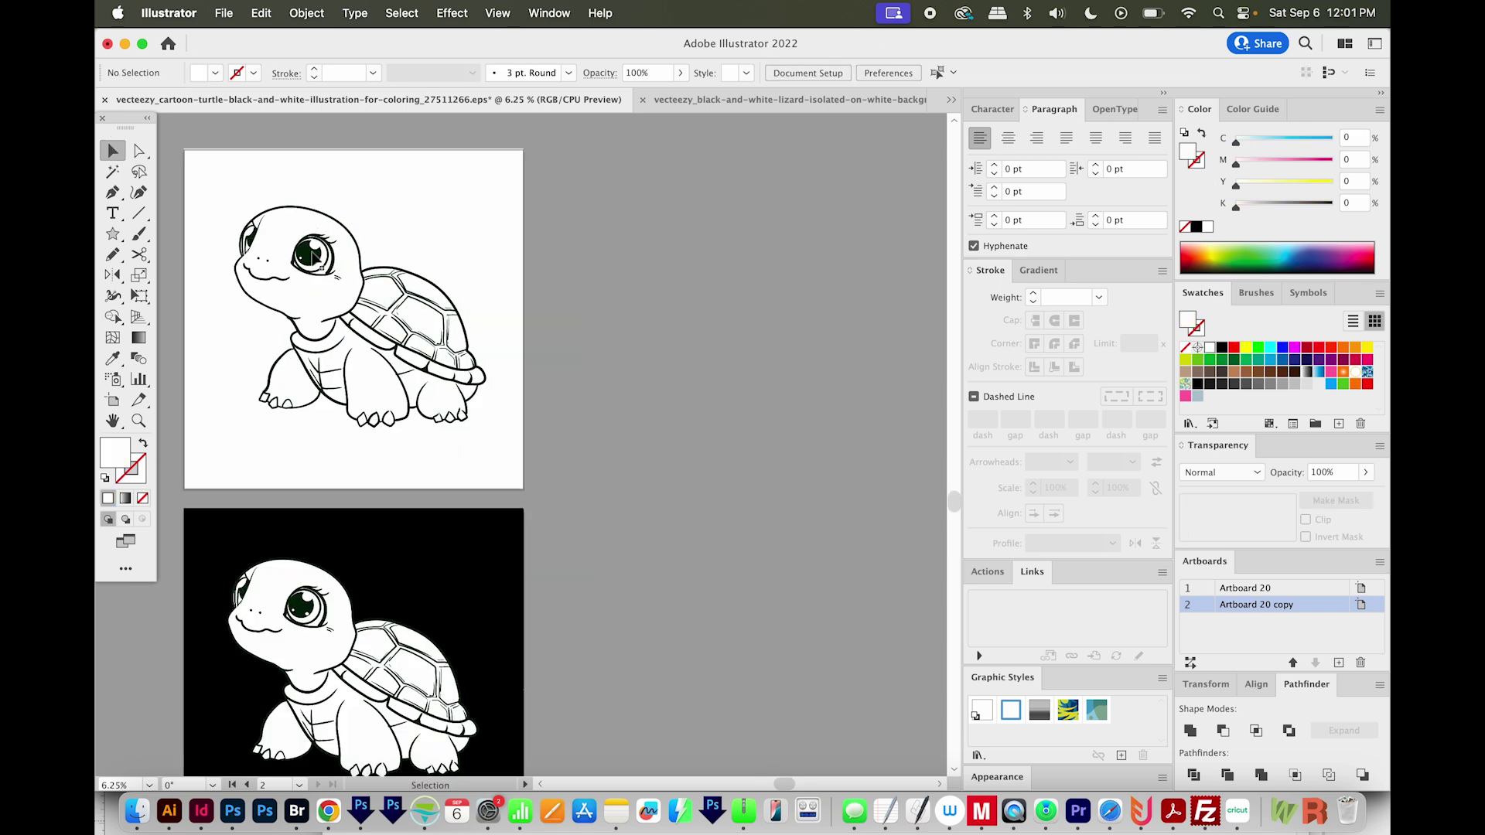
left_click(313, 258)
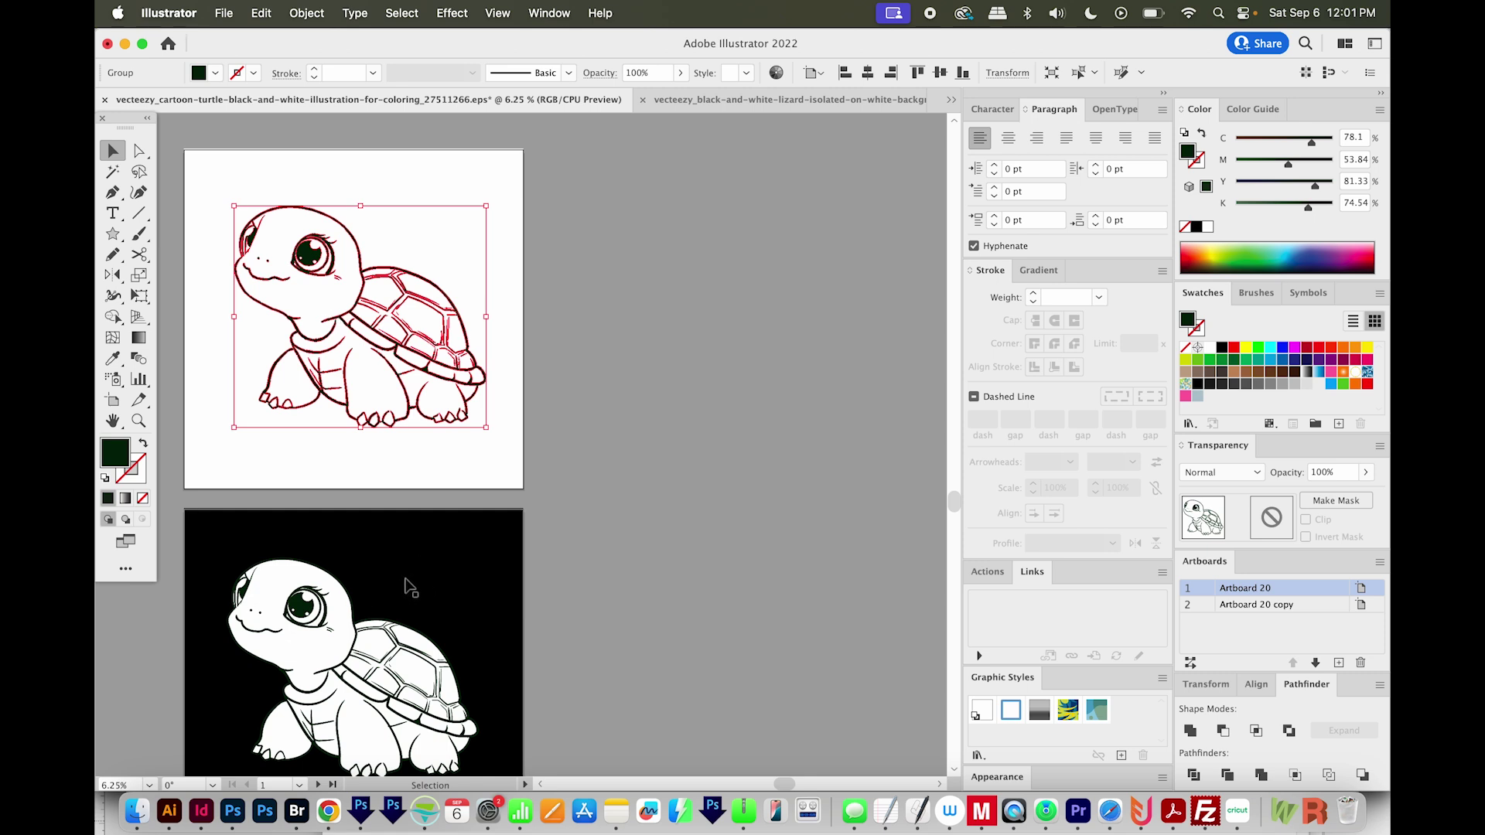
left_click_drag(371, 594, 741, 230)
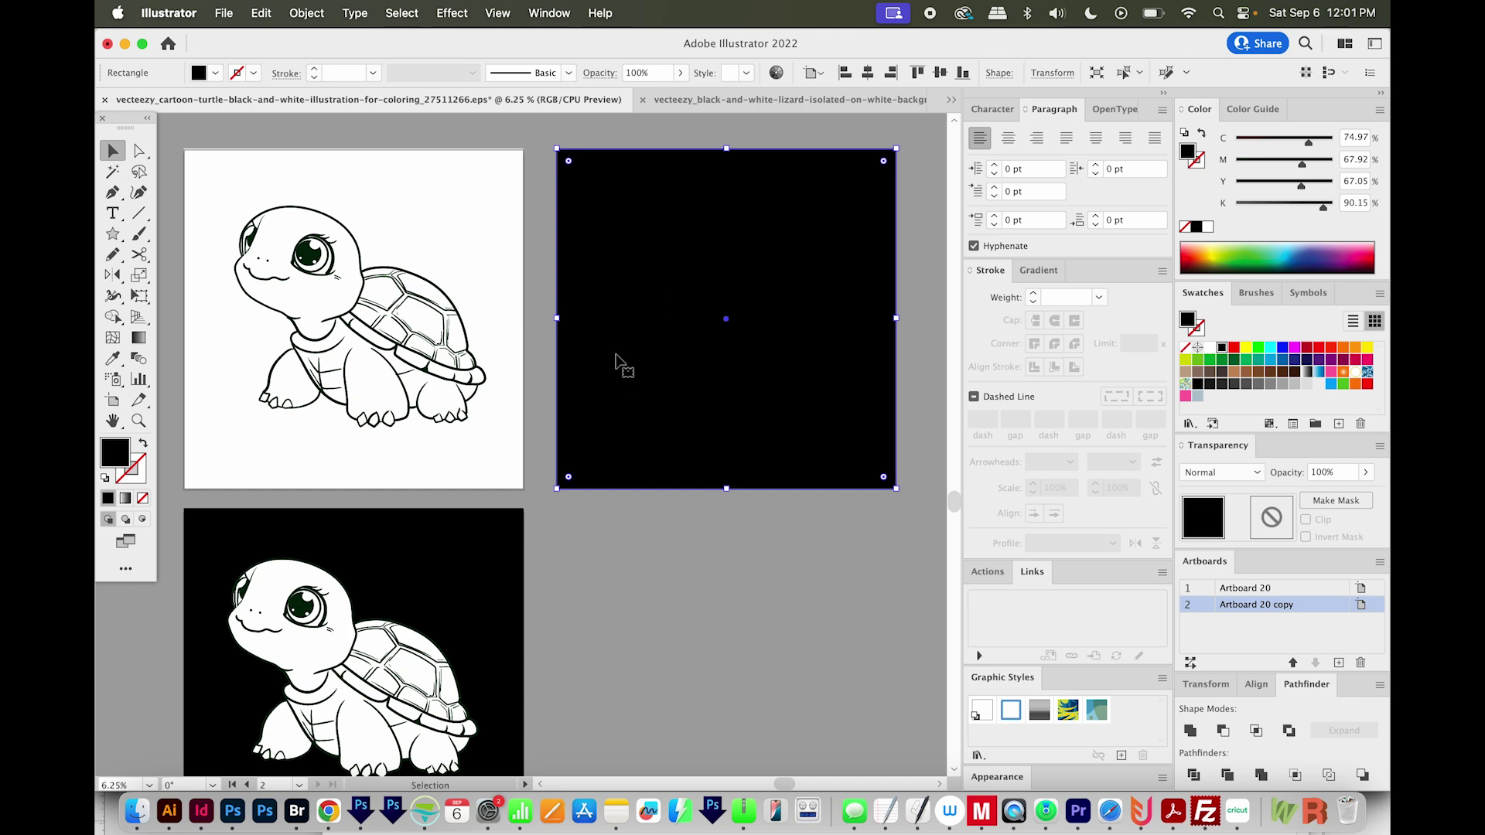
- Duplicate the original line-art turtle onto the new black square and fill its lines with white
left_click(347, 320)
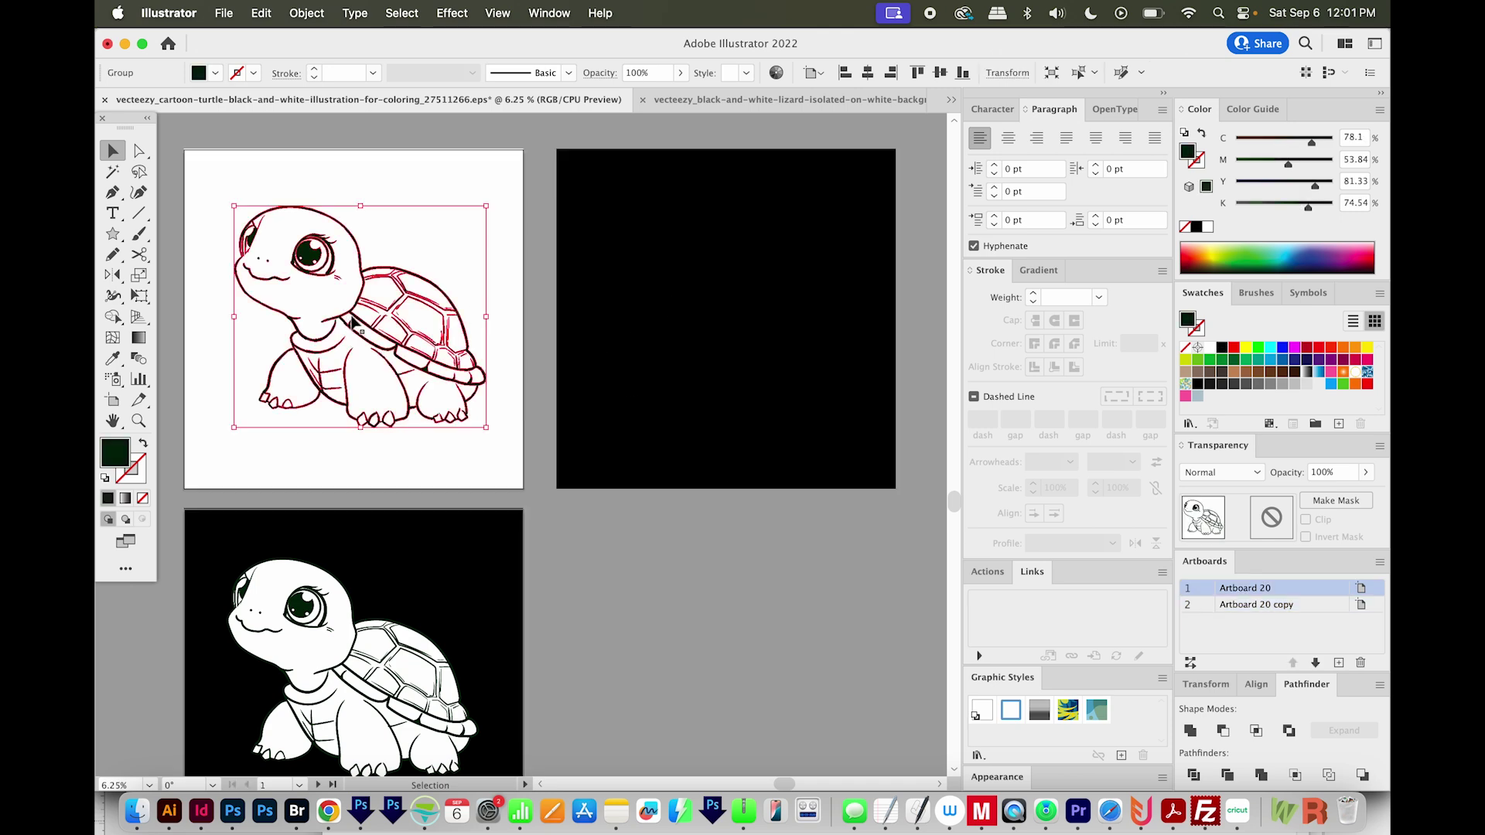
left_click_drag(369, 360, 739, 360)
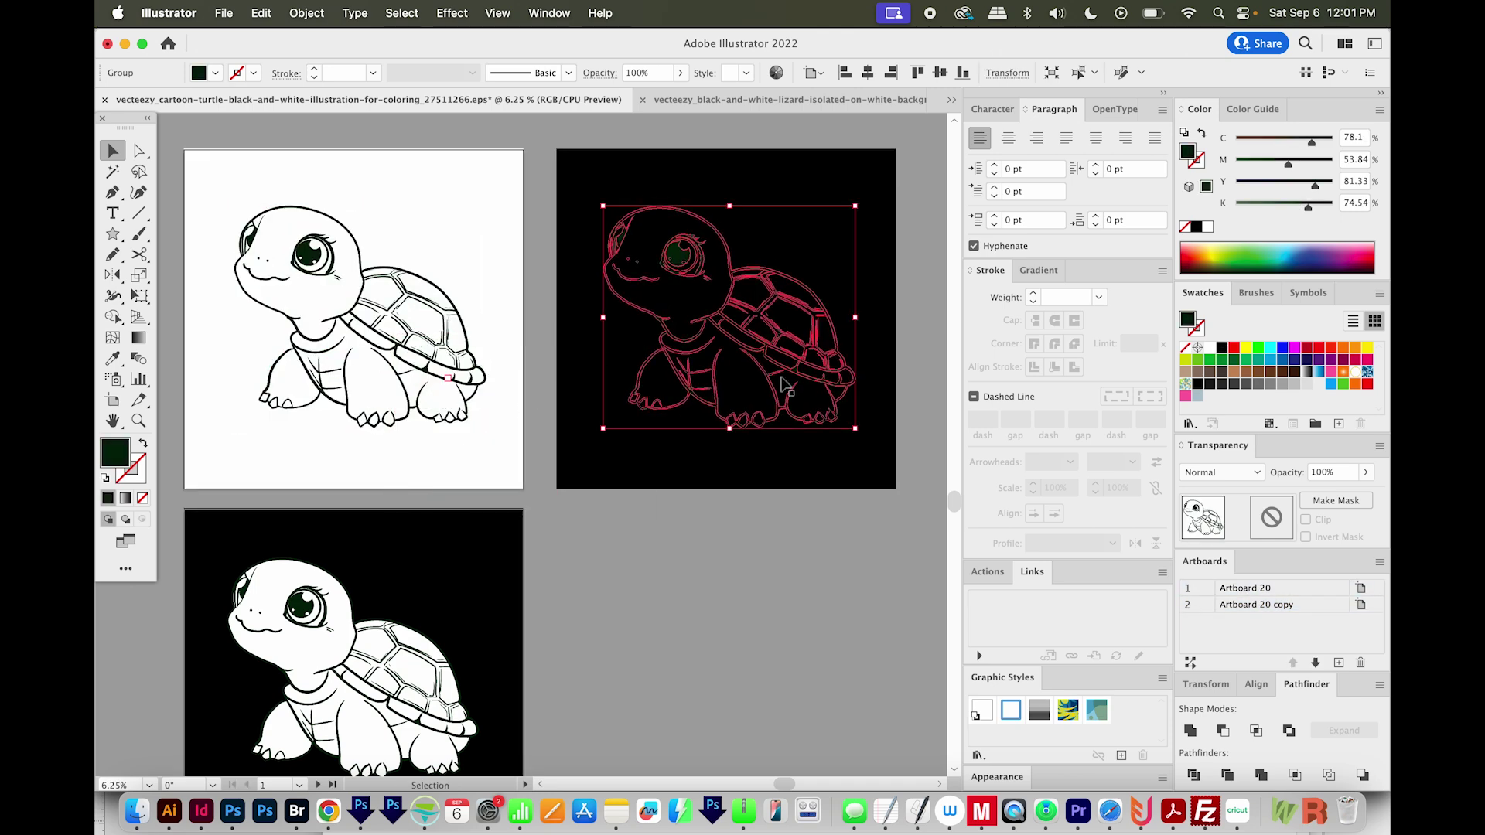
left_click(1210, 347)
scroll(819, 456, "down", 1)
left_click(819, 457)
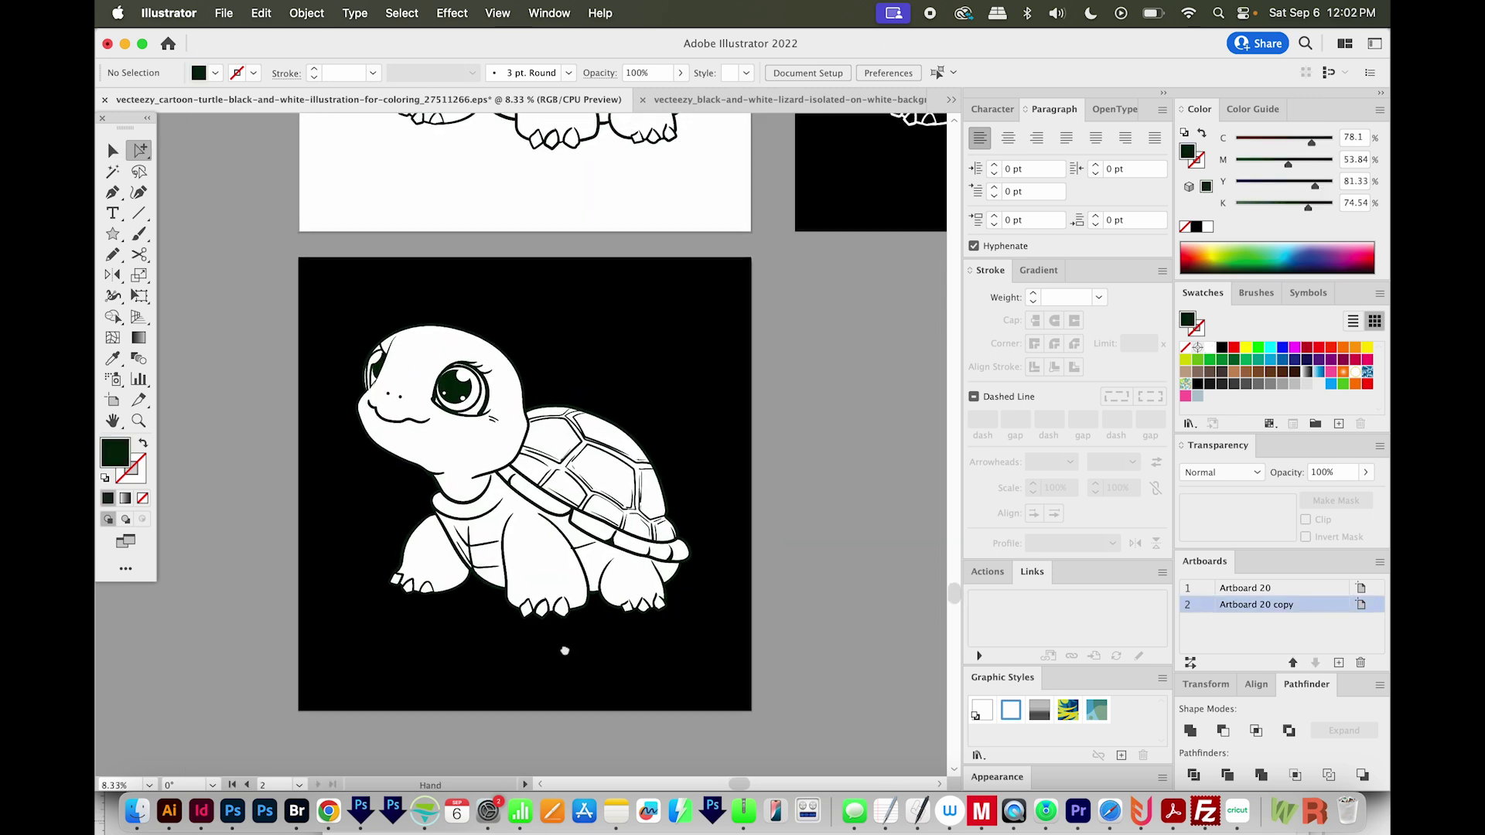
left_click_drag(563, 650, 557, 657)
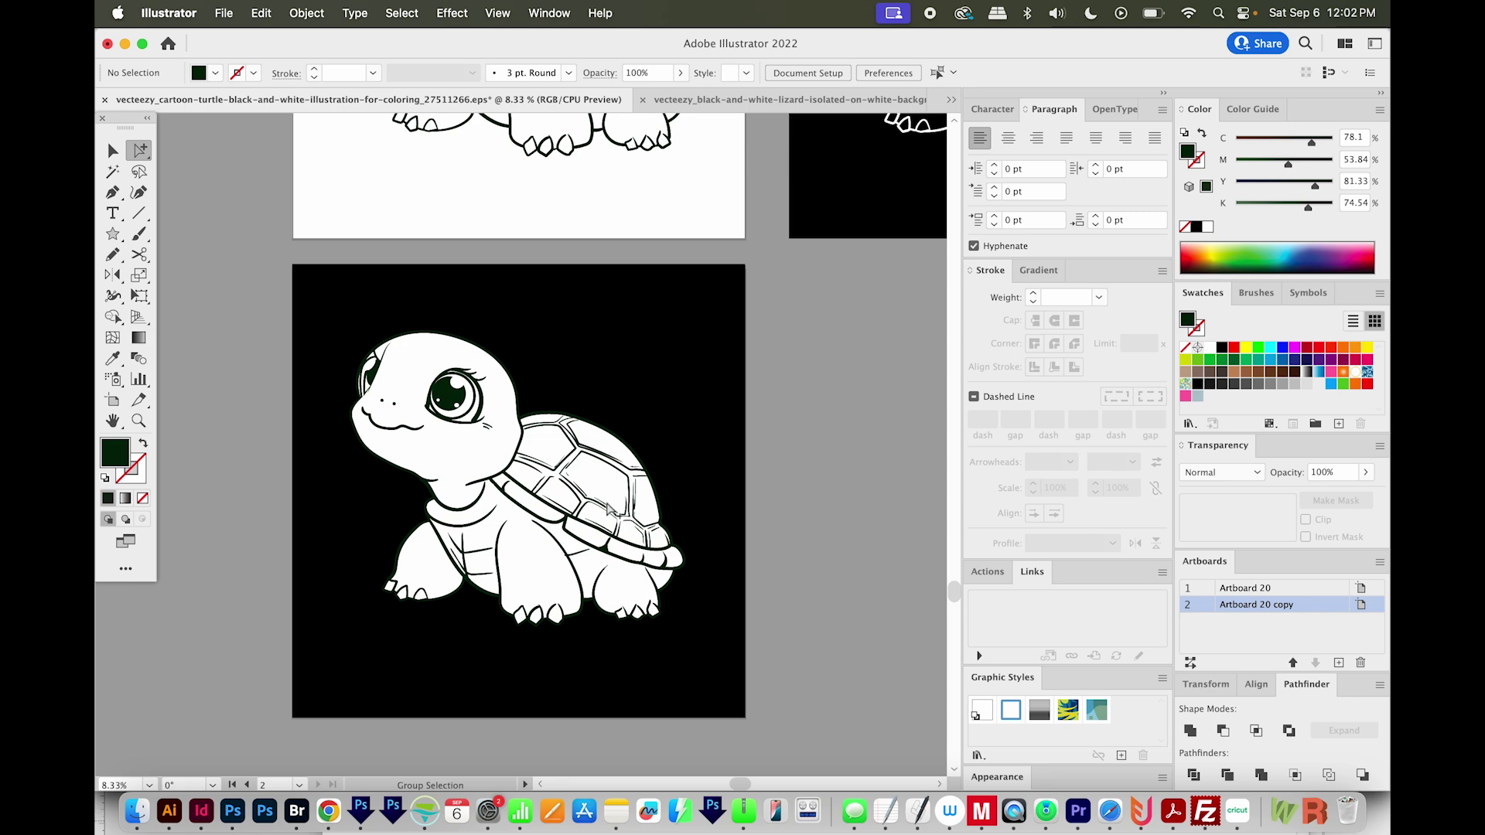
scroll(829, 550, "up", 2)
key("v")
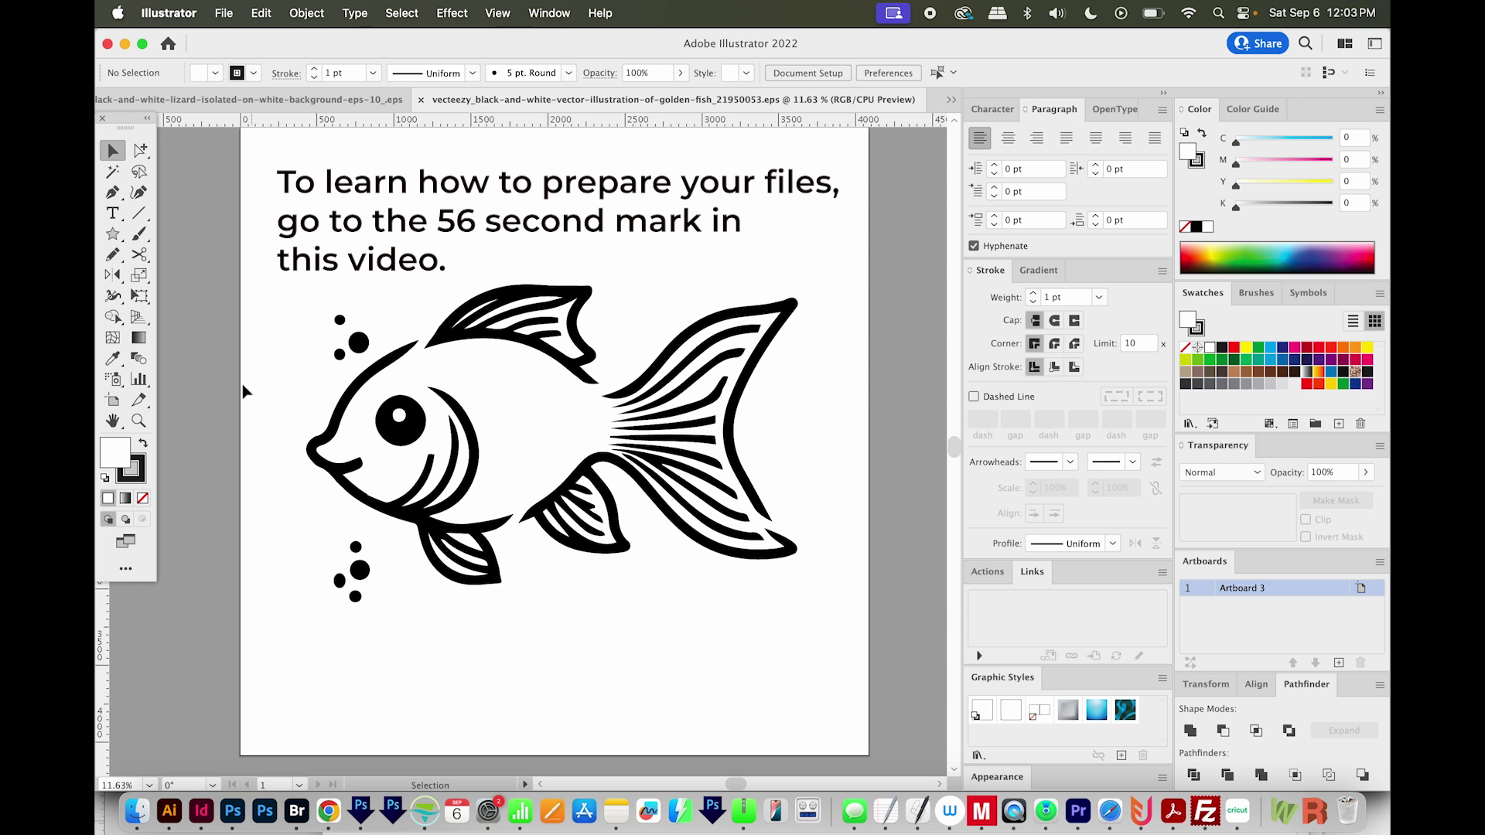
- Draw a closed Pen tool shape bridging the gap between the fish's head outline and its upper fin
key("z")
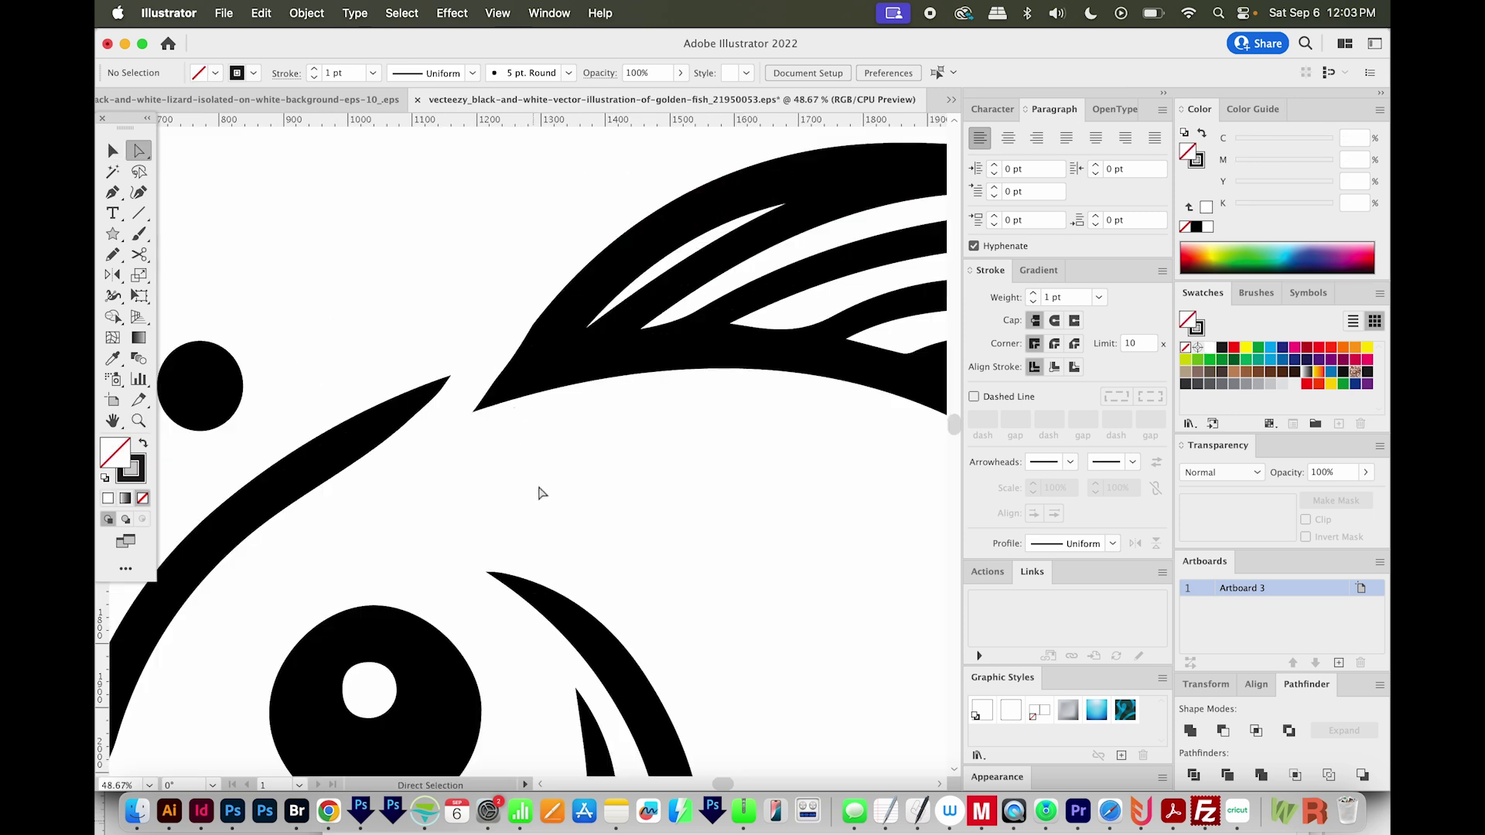
key("p")
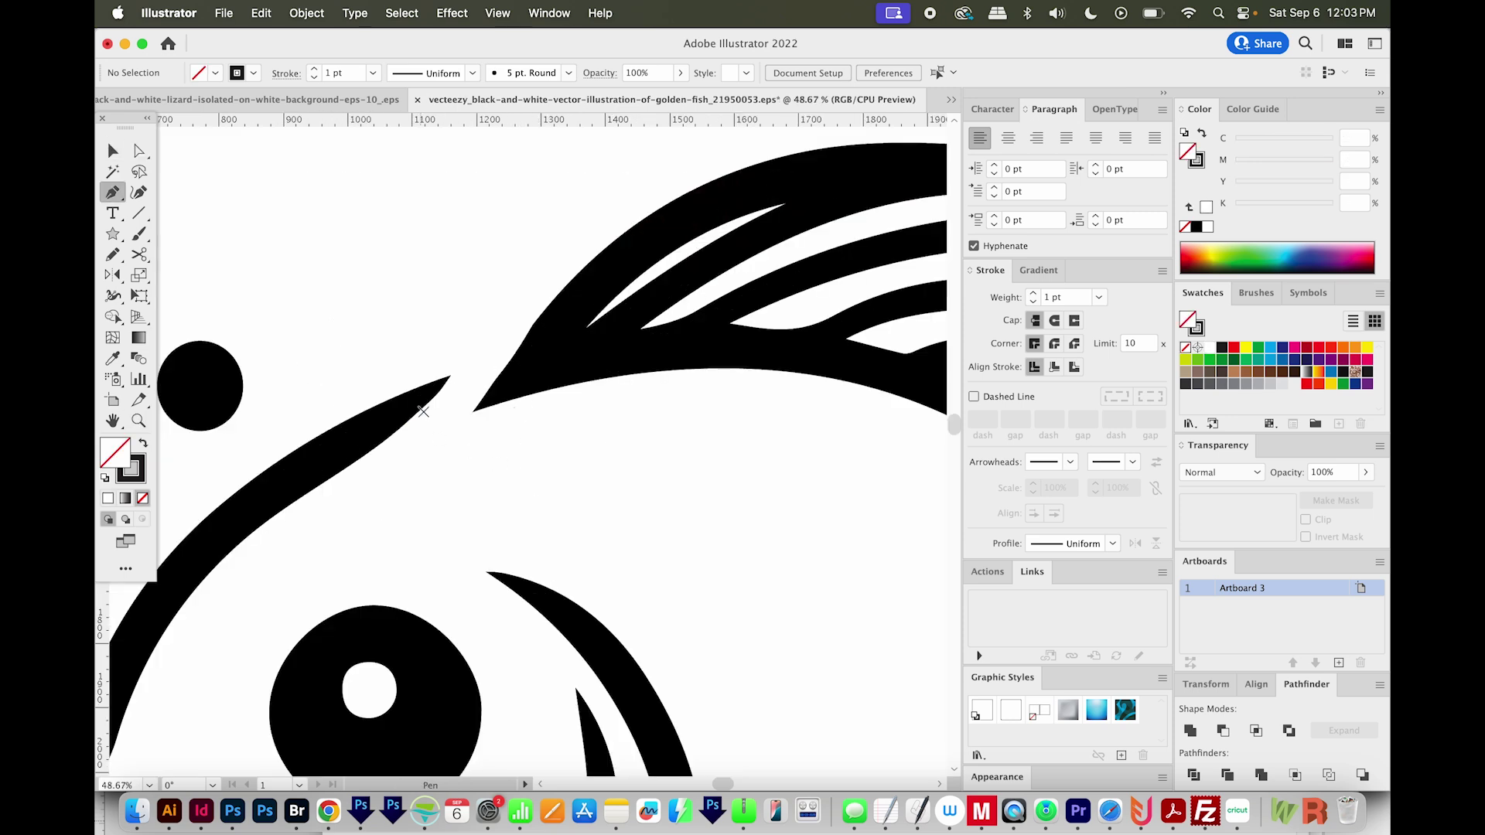
left_click(372, 407)
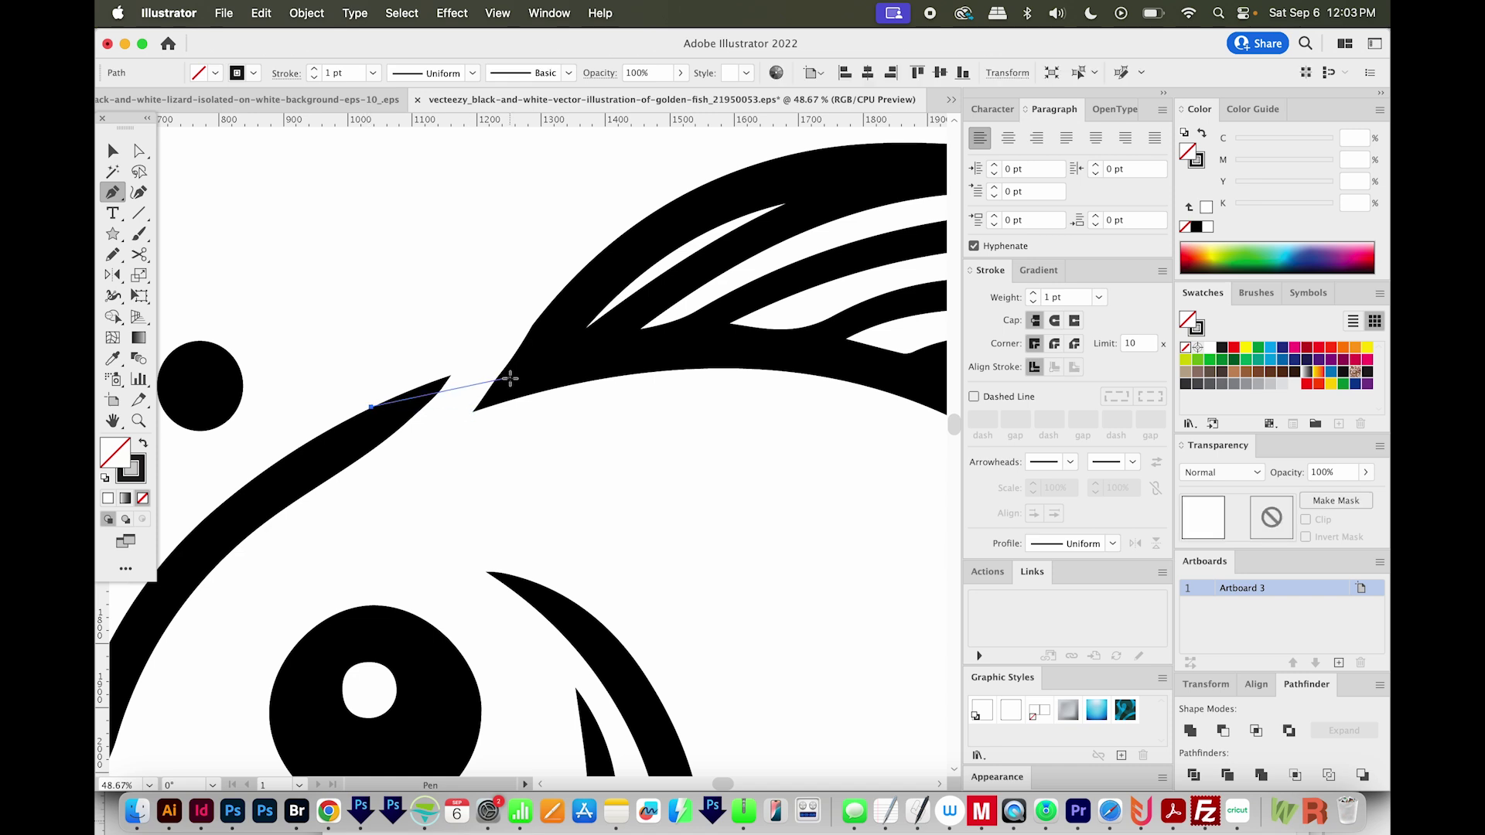
left_click_drag(541, 341, 550, 350)
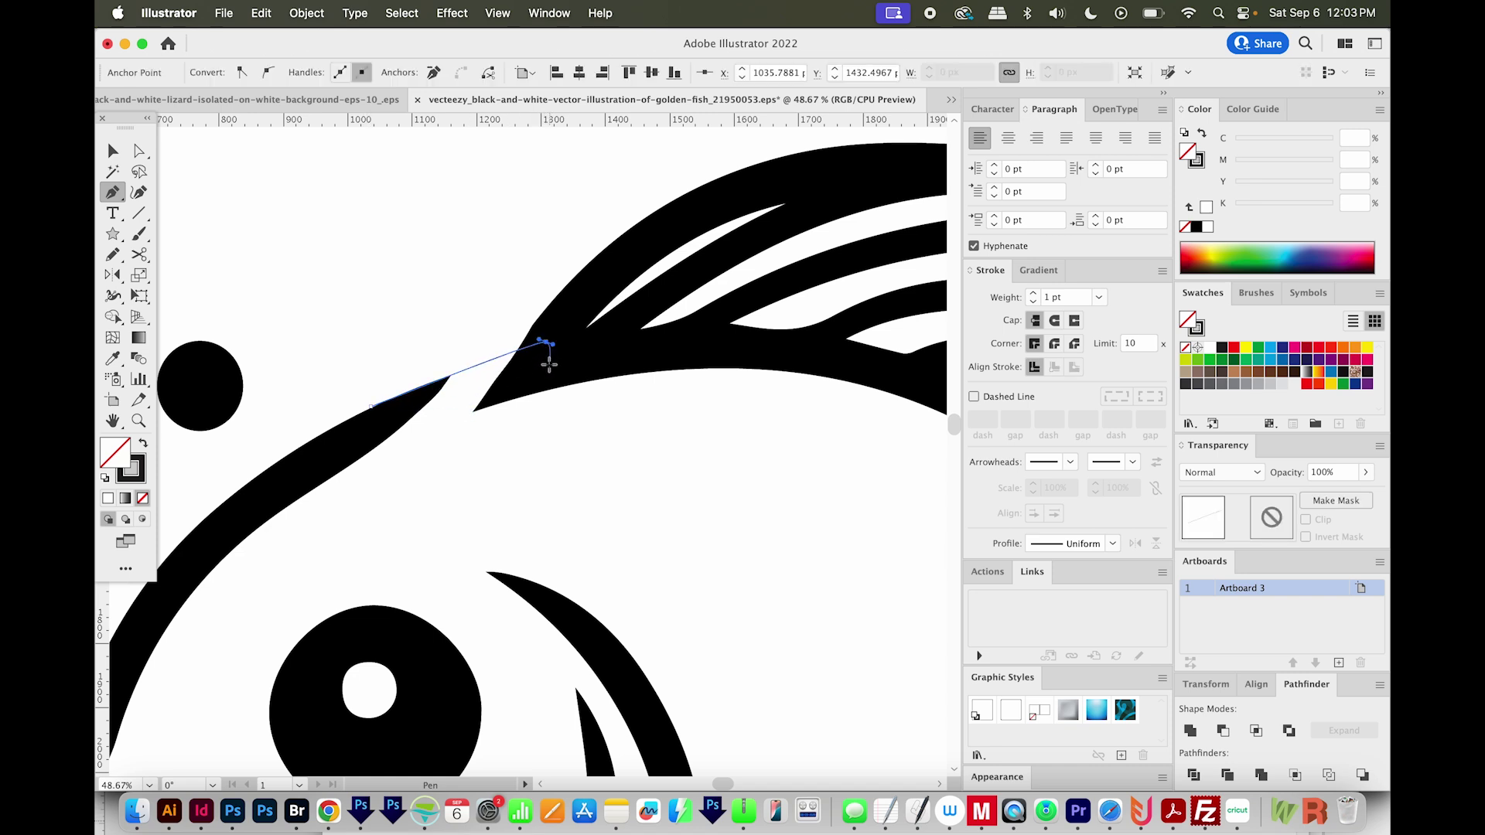
left_click(539, 378)
left_click(473, 412)
left_click_drag(308, 487, 279, 504)
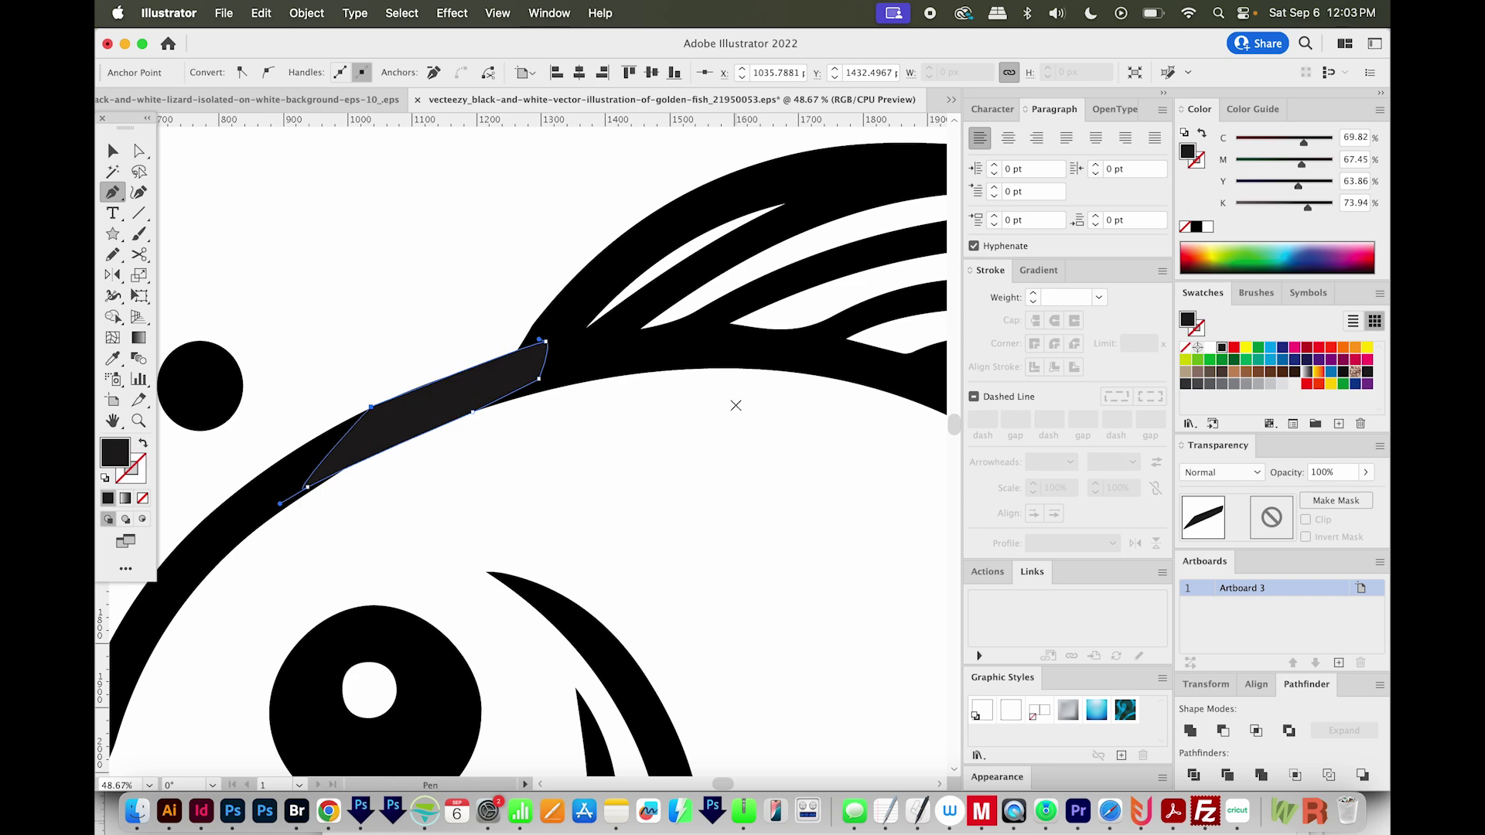
- Apply the fish's black fill to the bridging shape with the Eyedropper, and deselect it
key("i")
left_click(678, 365)
key("super+shift+a")
key("super+0")
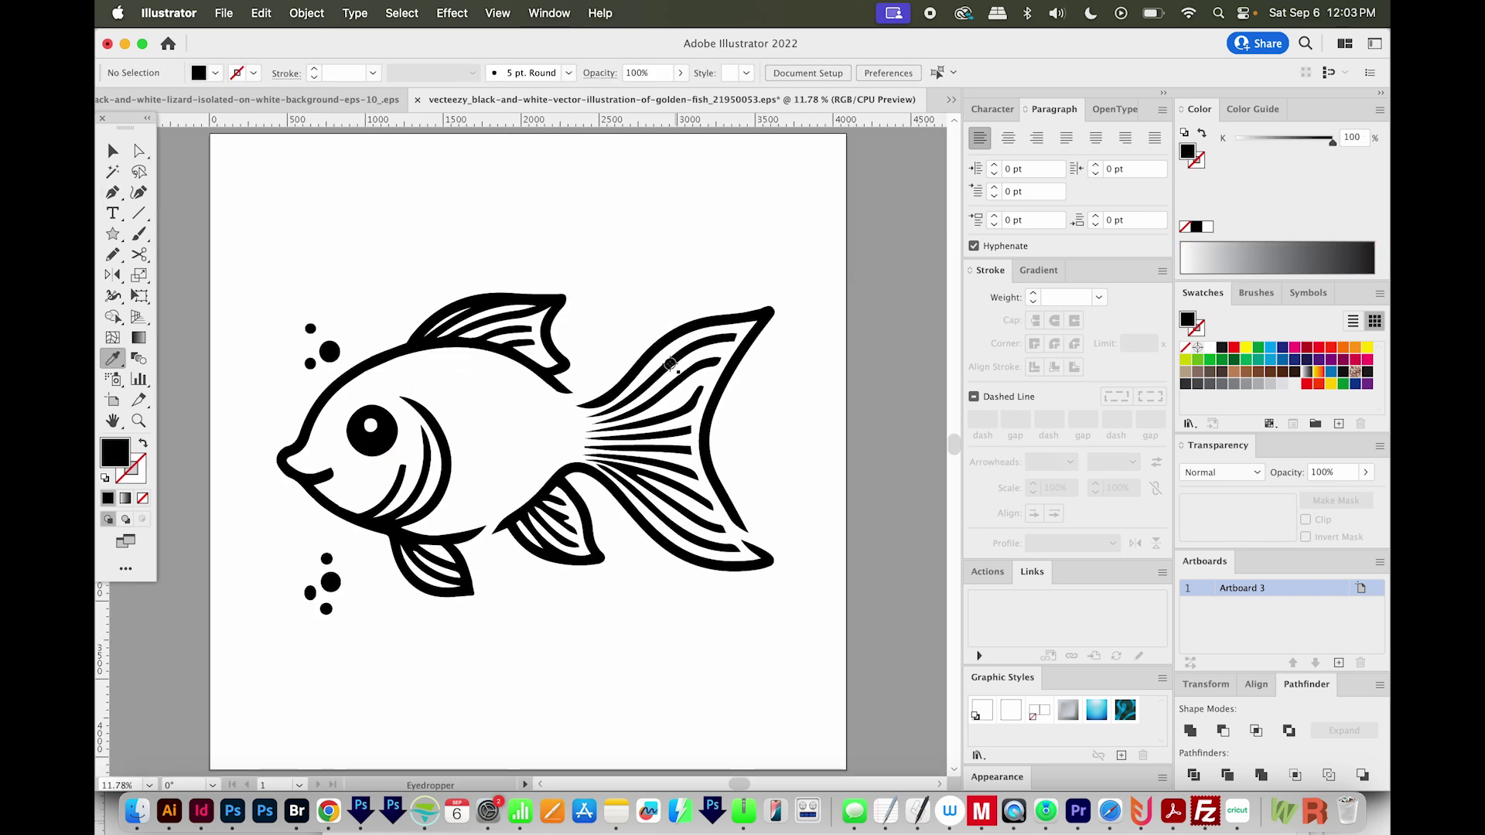
- Draw a closed black Pen tool shape bridging the belly outline gap in front of the fish's rear lower fin
key("z")
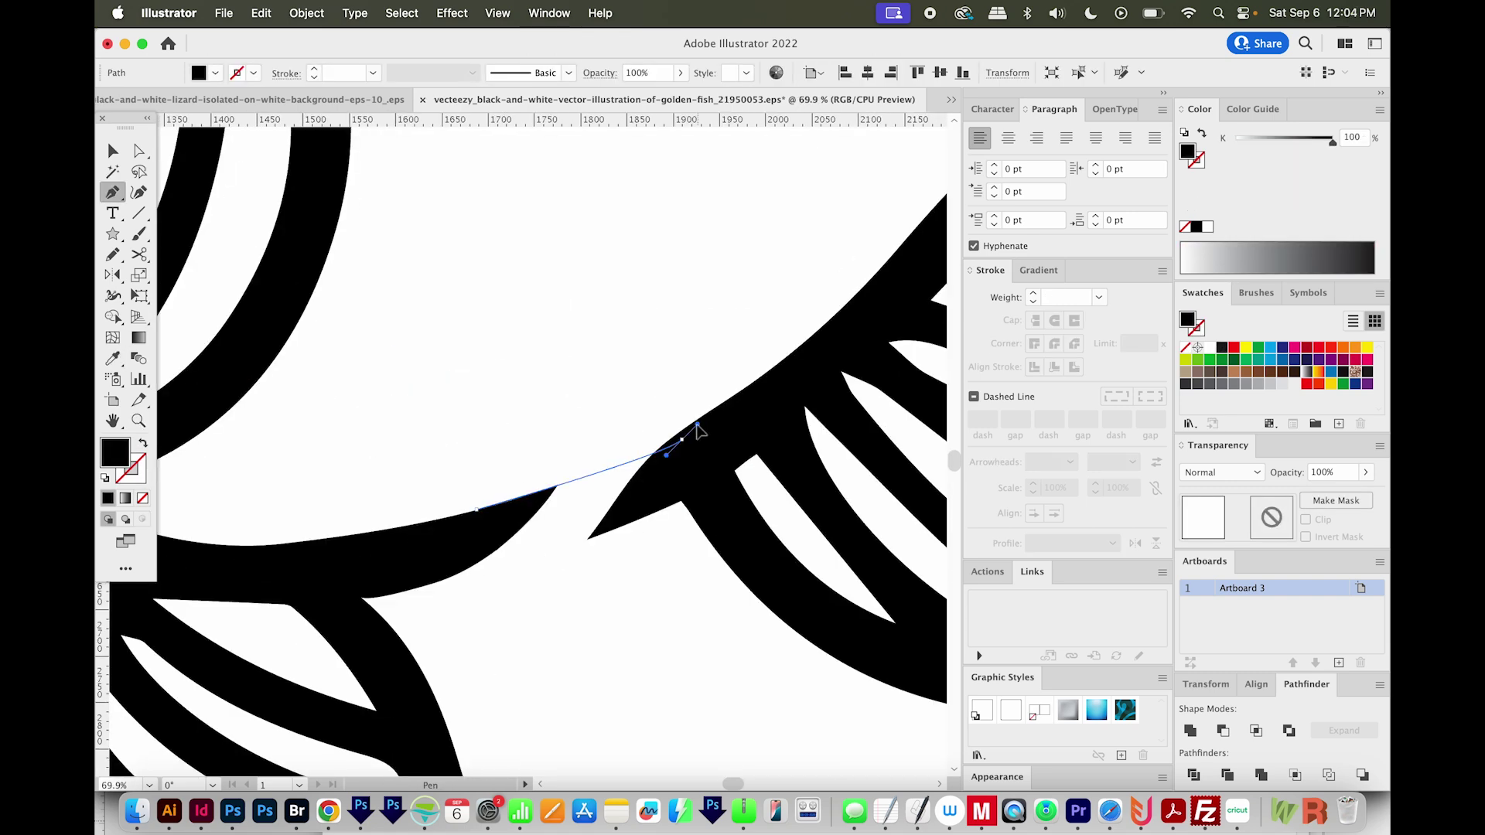
left_click_drag(683, 441, 696, 427)
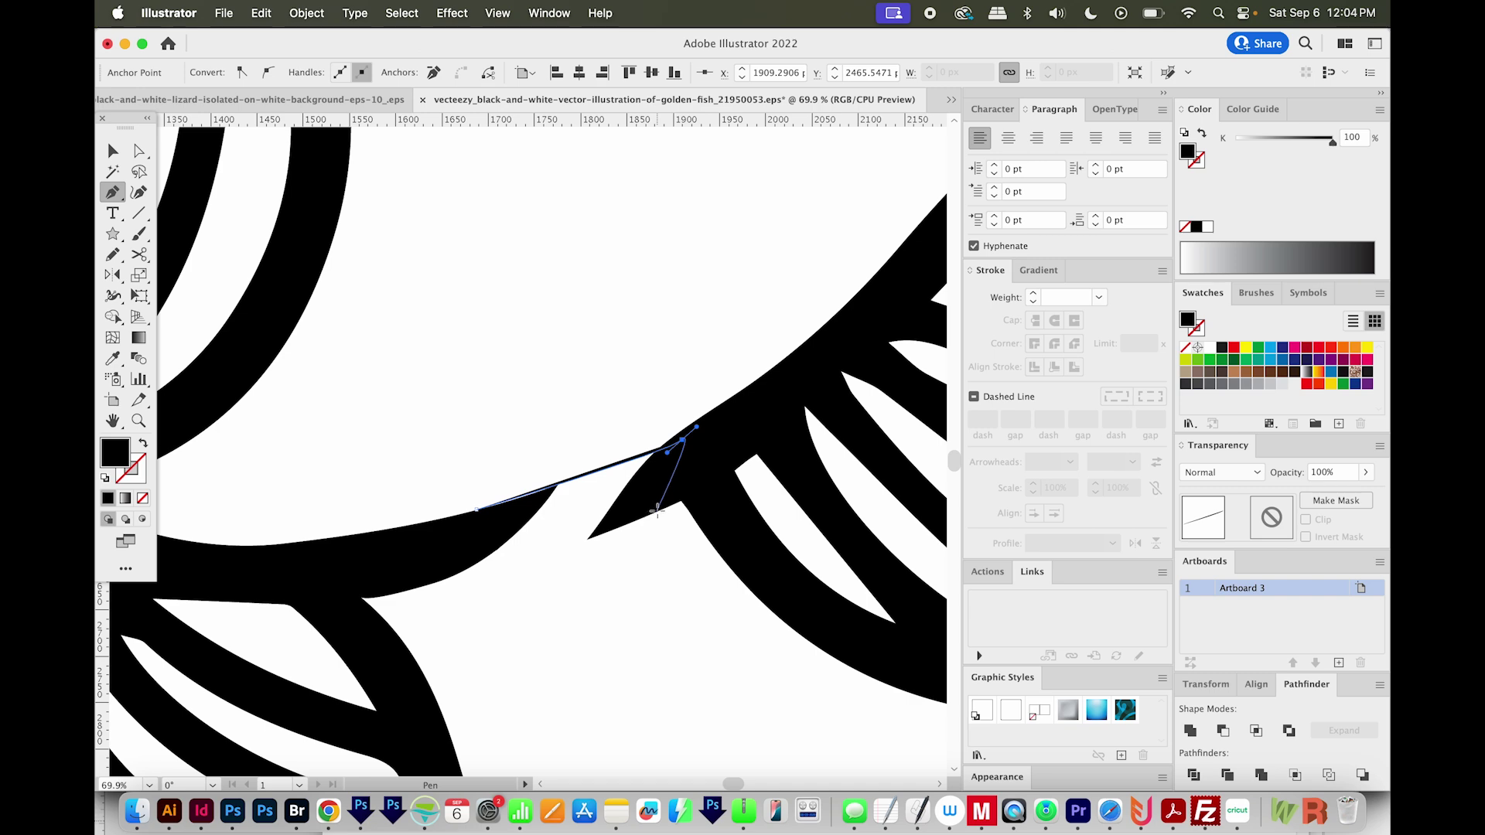
left_click(658, 512)
left_click_drag(373, 599, 346, 602)
left_click(476, 509)
key("a")
key("super+shift+a")
left_click_drag(590, 534, 592, 540)
key("super+shift+a")
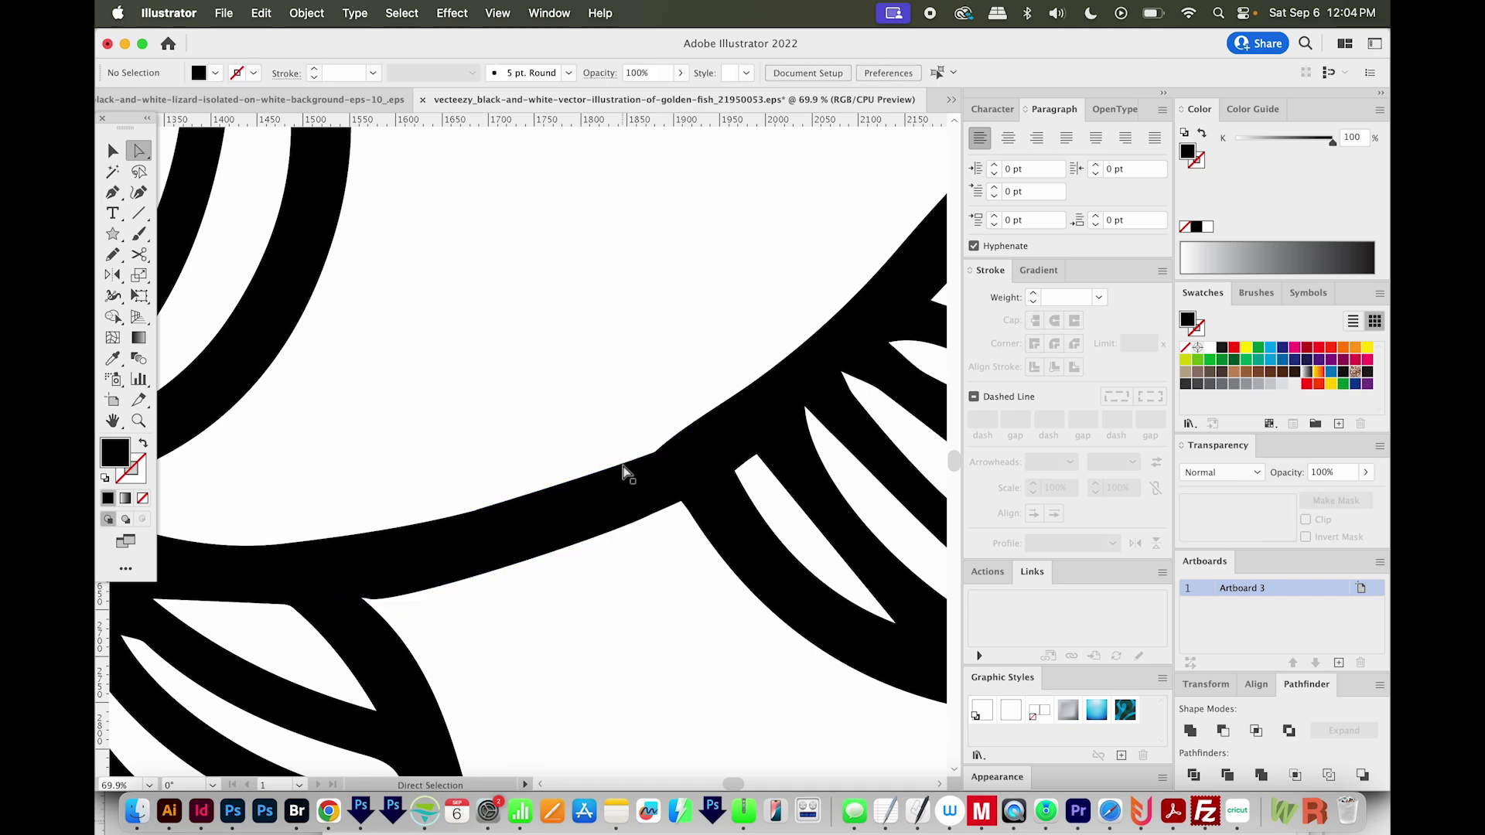
key("v")
left_click(623, 468)
- Draw a closed black Pen tool shape bridging the outline gap between the fish's upper fin and tail, adjust it, and deselect it
scroll(683, 438, "right", 5)
scroll(683, 438, "up", 10)
key("p")
left_click(294, 533)
left_click_drag(519, 697, 576, 705)
left_click(696, 666)
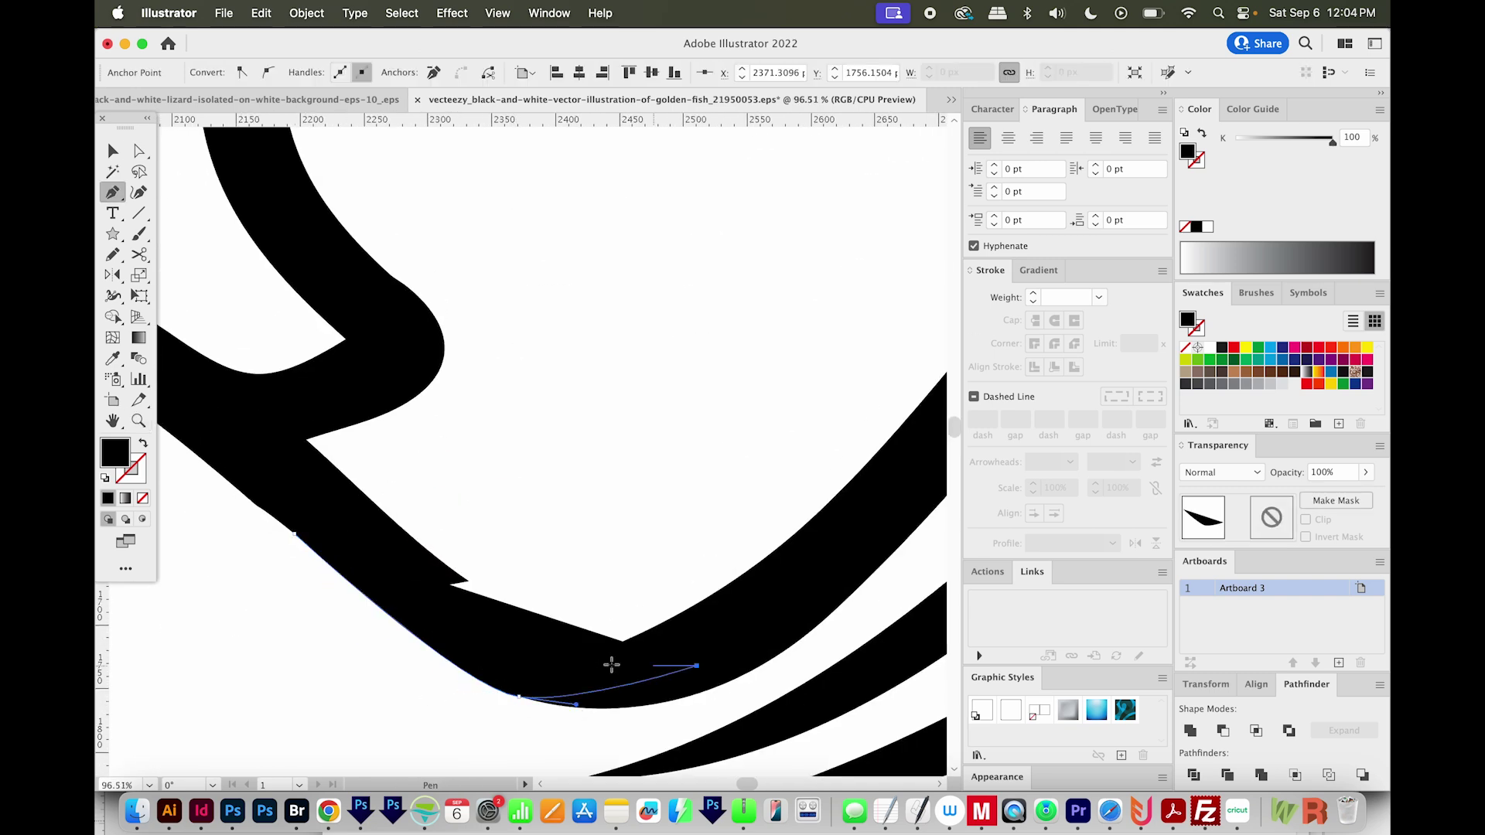
left_click_drag(462, 576, 368, 511)
left_click(294, 534)
key("a")
left_click_drag(540, 622, 544, 625)
key("super+shift+a")
- Bridge the gap in the rear edge of the tail near its lower tip with a Pen tool shape
key("z")
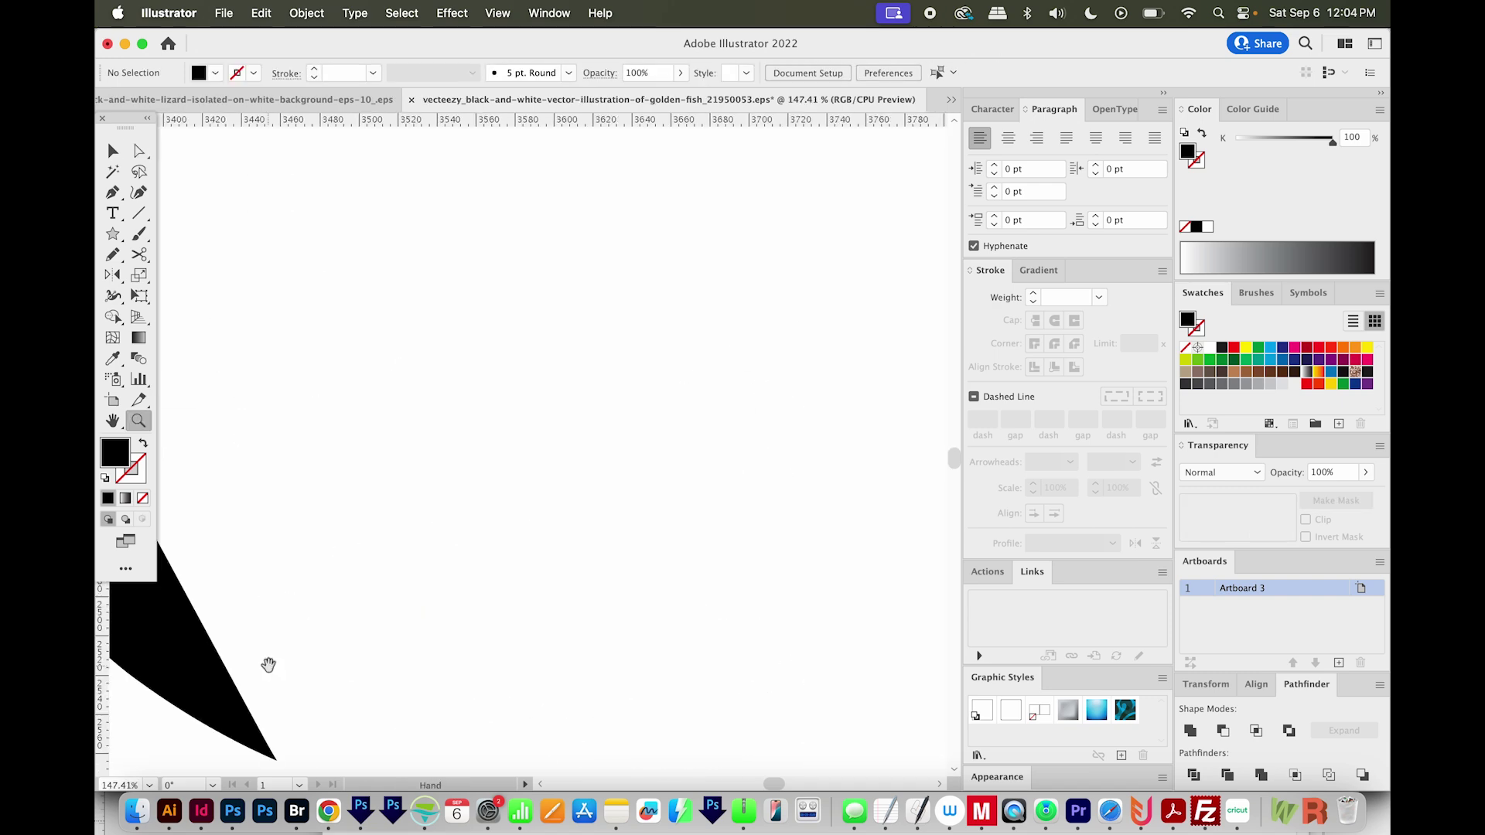
left_click_drag(268, 665, 728, 263)
key("p")
left_click(398, 157)
left_click_drag(615, 535, 671, 551)
left_click(805, 557)
key("a")
scroll(894, 608, "down", 10)
- Select all the fish artwork and smooth the joined sections of its outer outline with the Pencil tool
key("super+a")
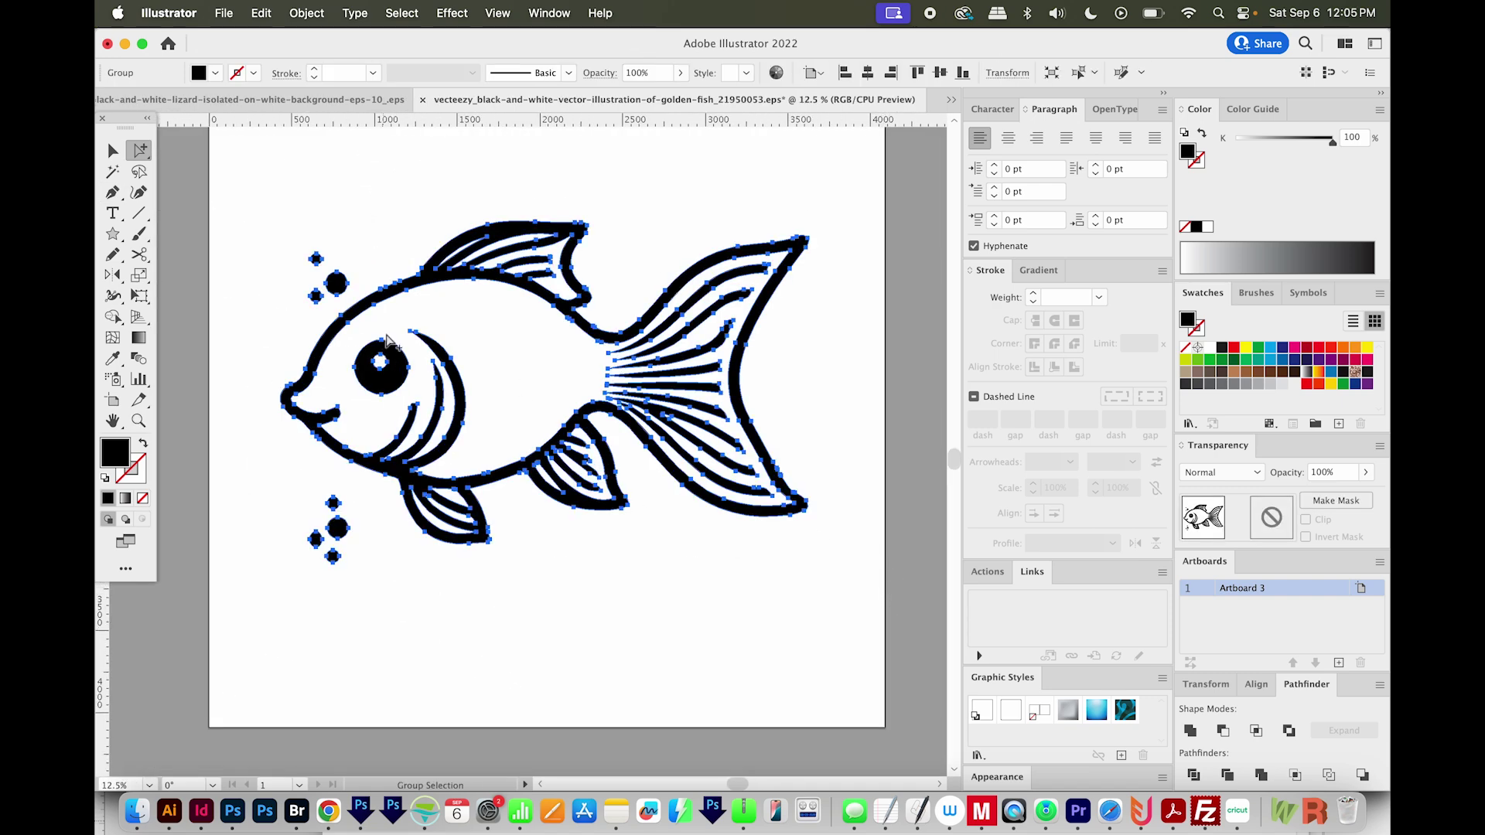
key("n")
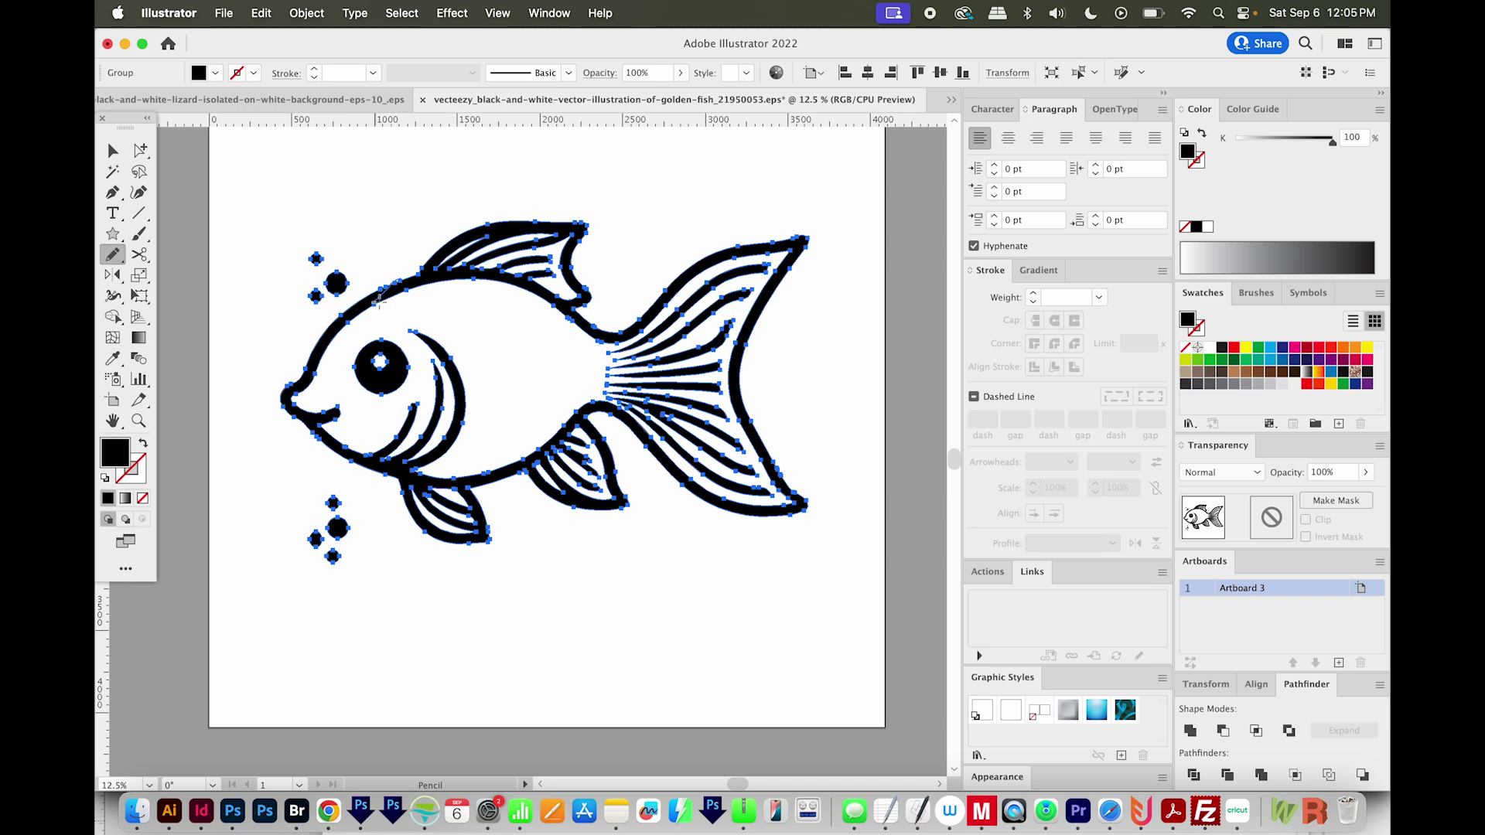
left_click_drag(379, 302, 381, 299)
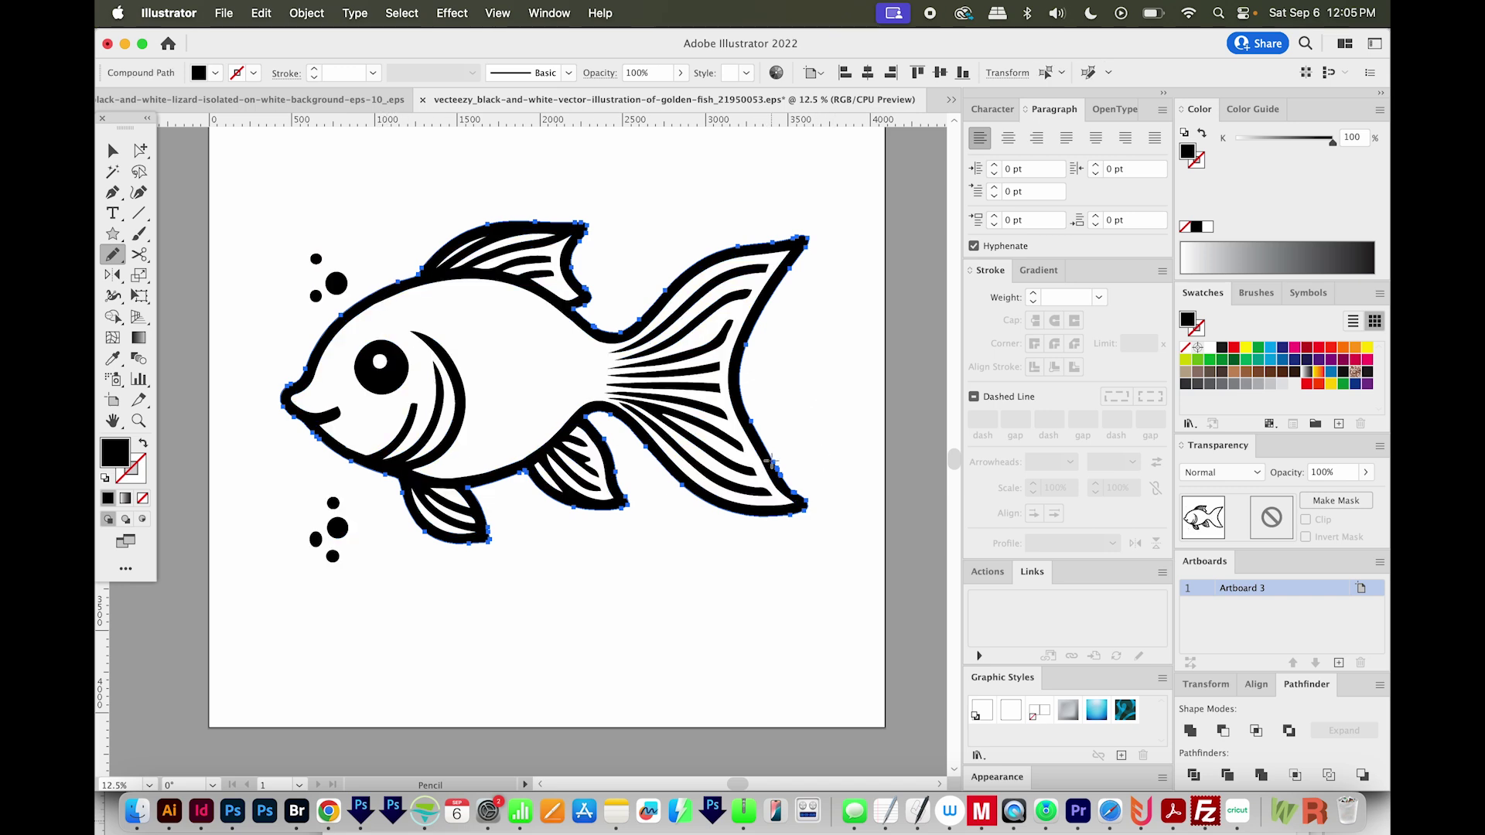
- Duplicate the fish artboard with its artwork and place the copy directly below the original
key("super+minus")
key("super+minus")
key("super+shift+a")
scroll(657, 534, "down", 3)
key("super+a")
key("shift+o")
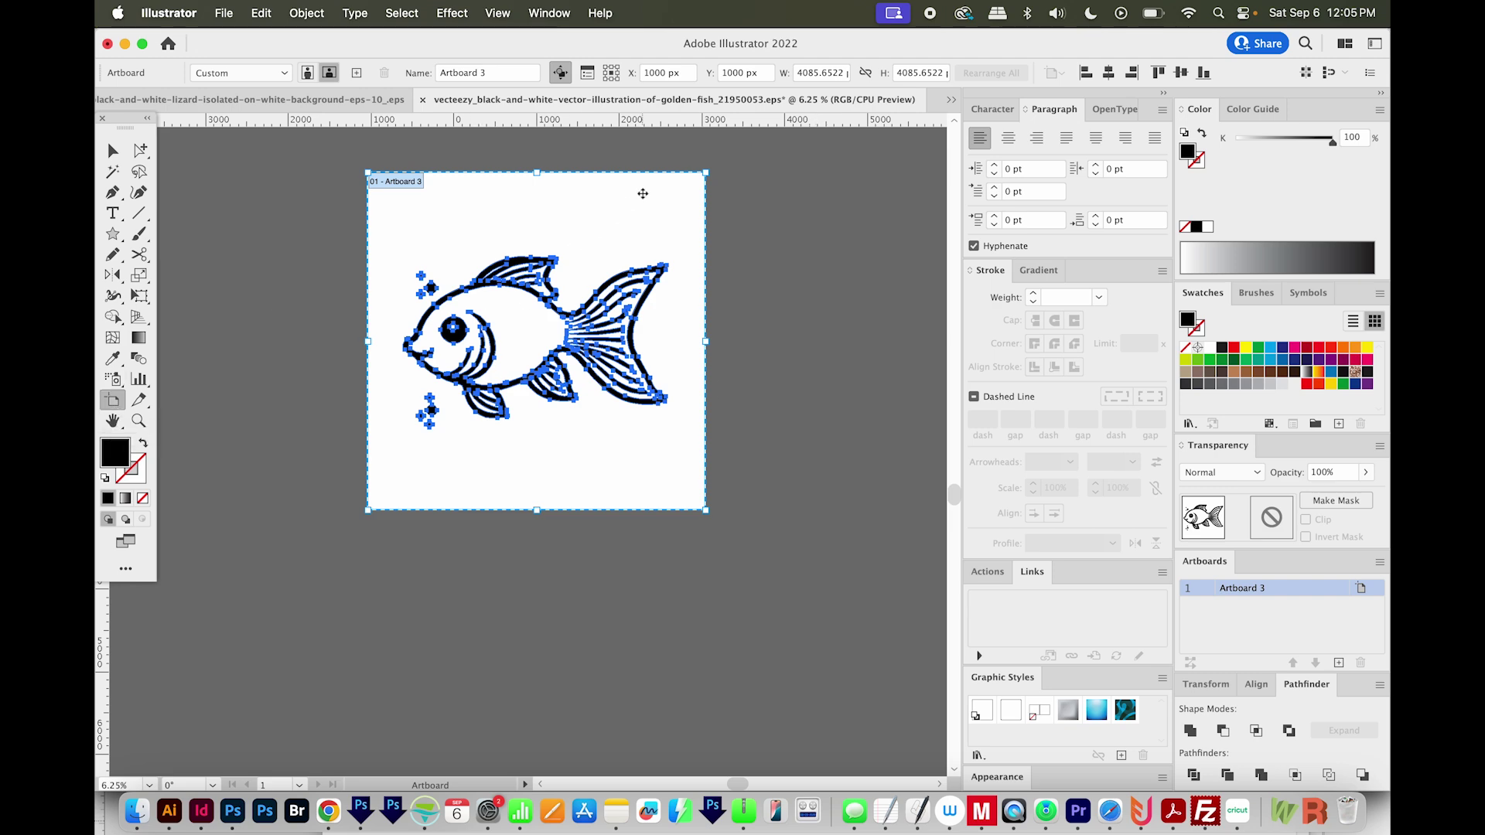
left_click_drag(644, 200, 601, 582)
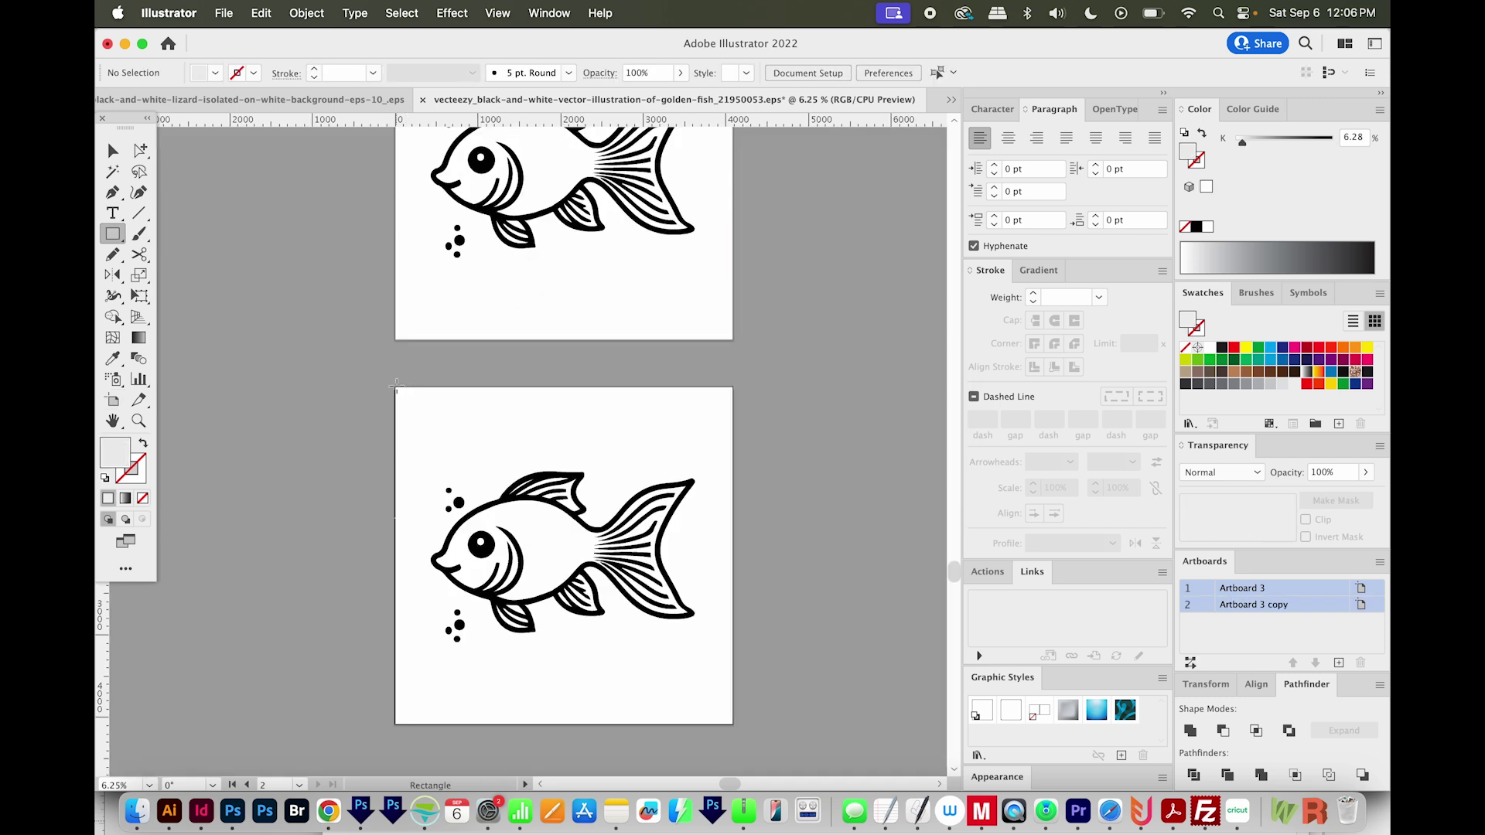
mouse_move(397, 385)
left_mouse_down()
mouse_move(442, 452)
mouse_move(741, 713)
mouse_move(735, 725)
left_mouse_up()
left_click(1197, 228)
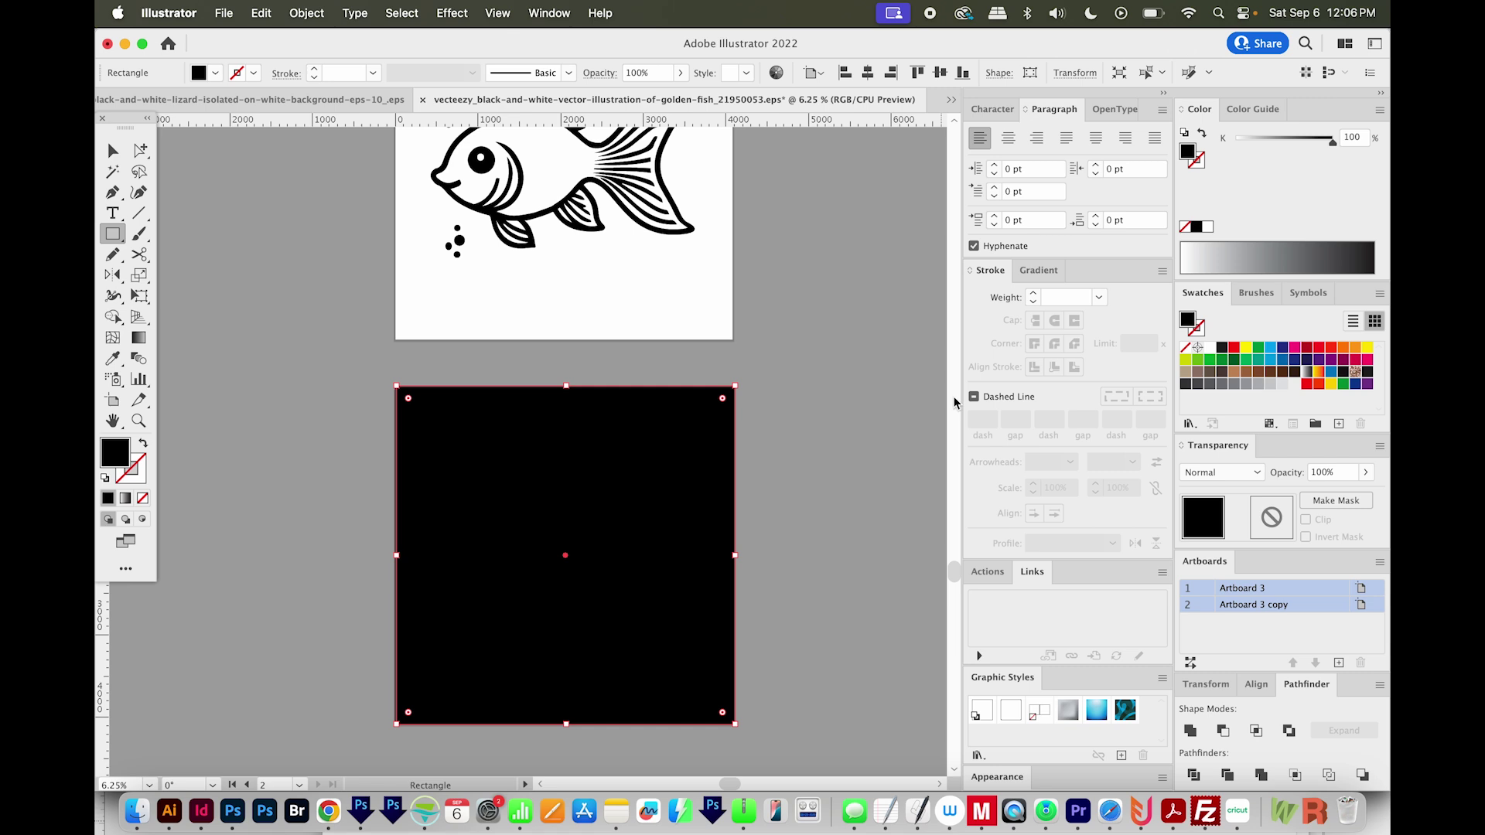
key("Delete")
- Copy the fish's outer outline path on the duplicate artboard and clear the selection
key("a")
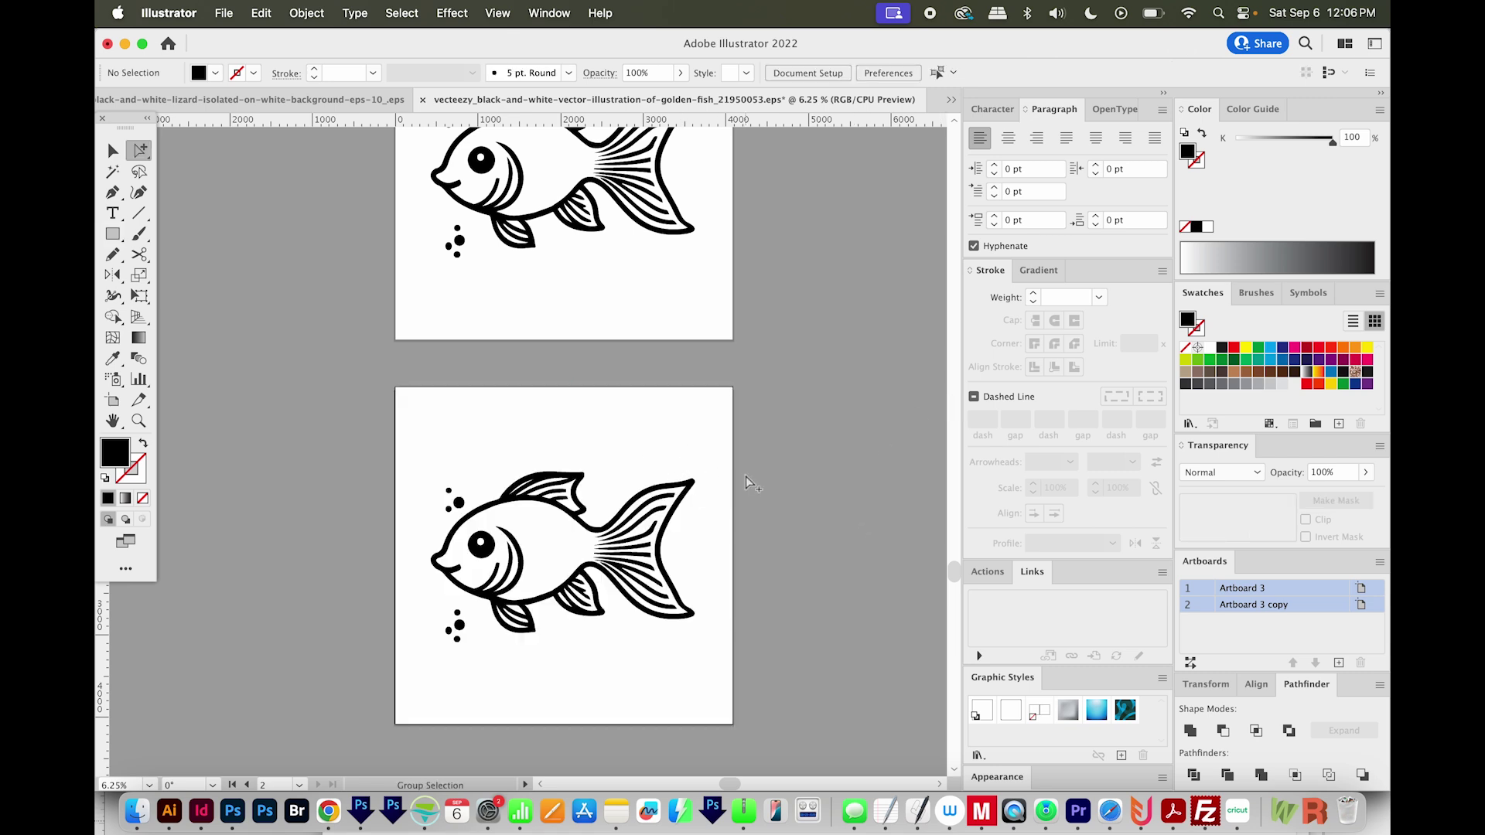
left_click(696, 485)
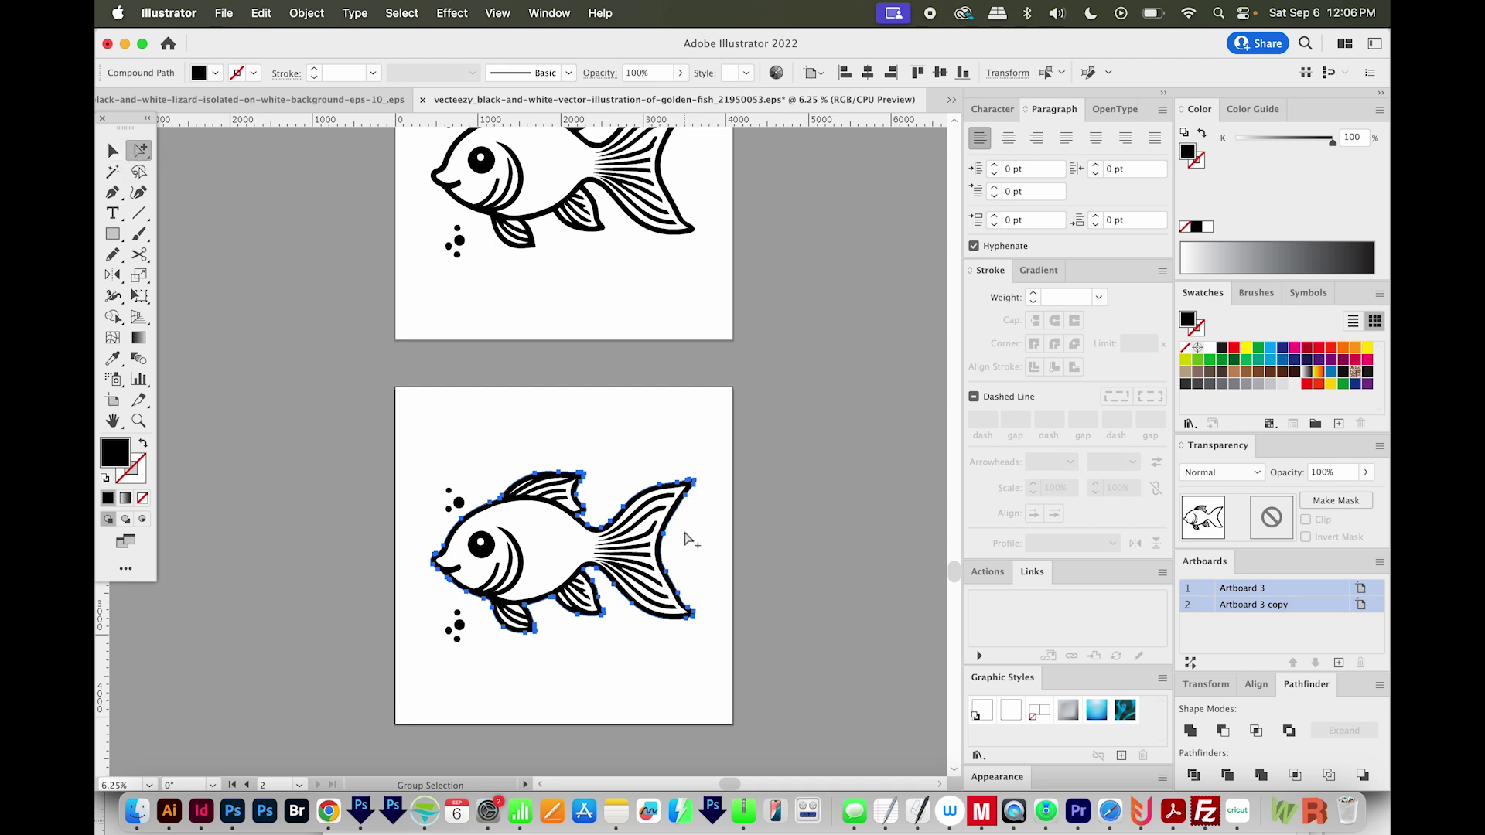
key("super+c")
key("a")
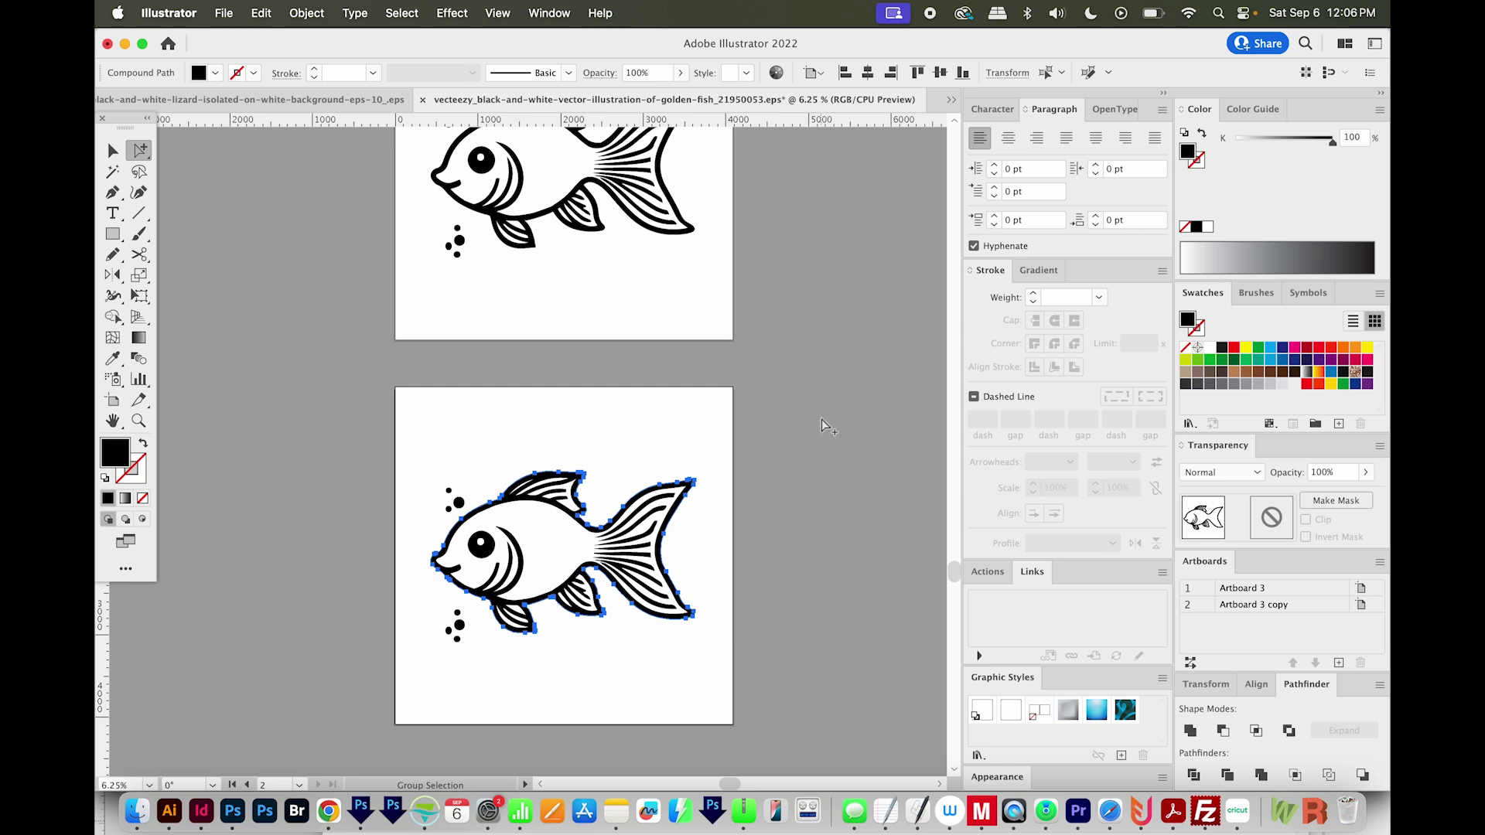
left_click(820, 420)
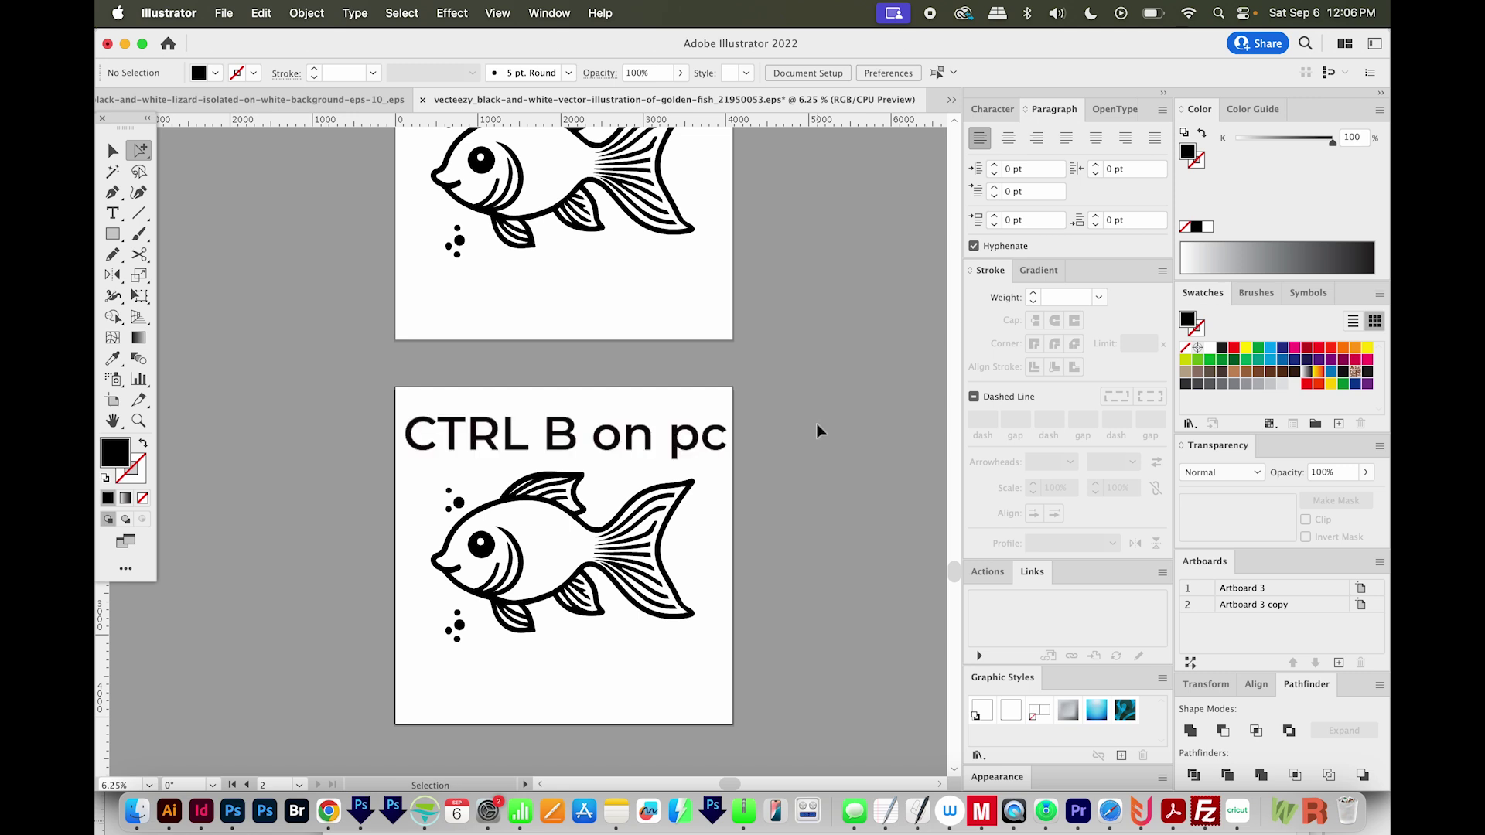
- Paste the copied outline behind the fish's line art and fill it with white
key("super+b")
left_click(1245, 352)
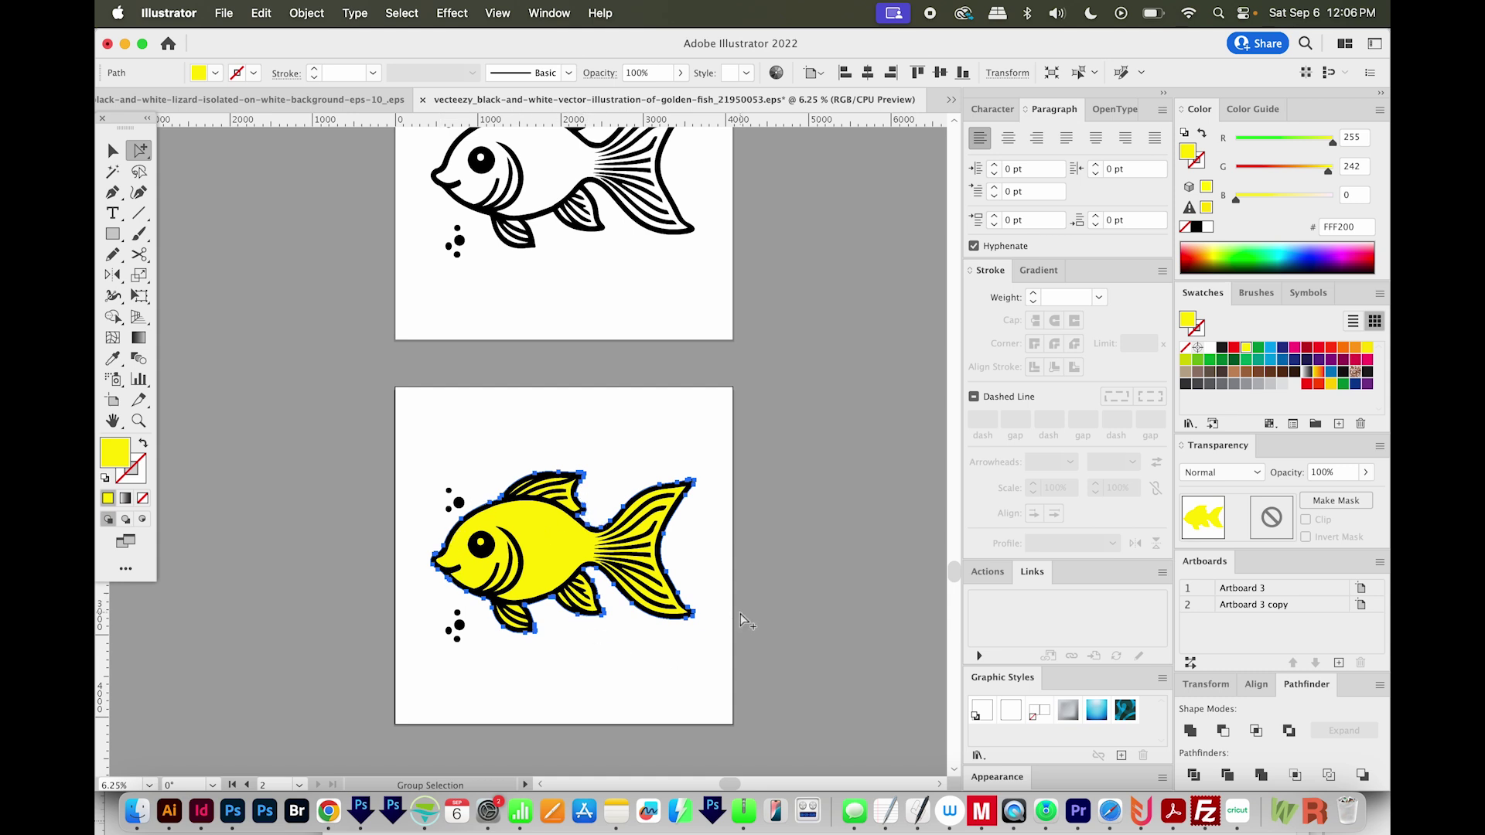
left_click(1211, 350)
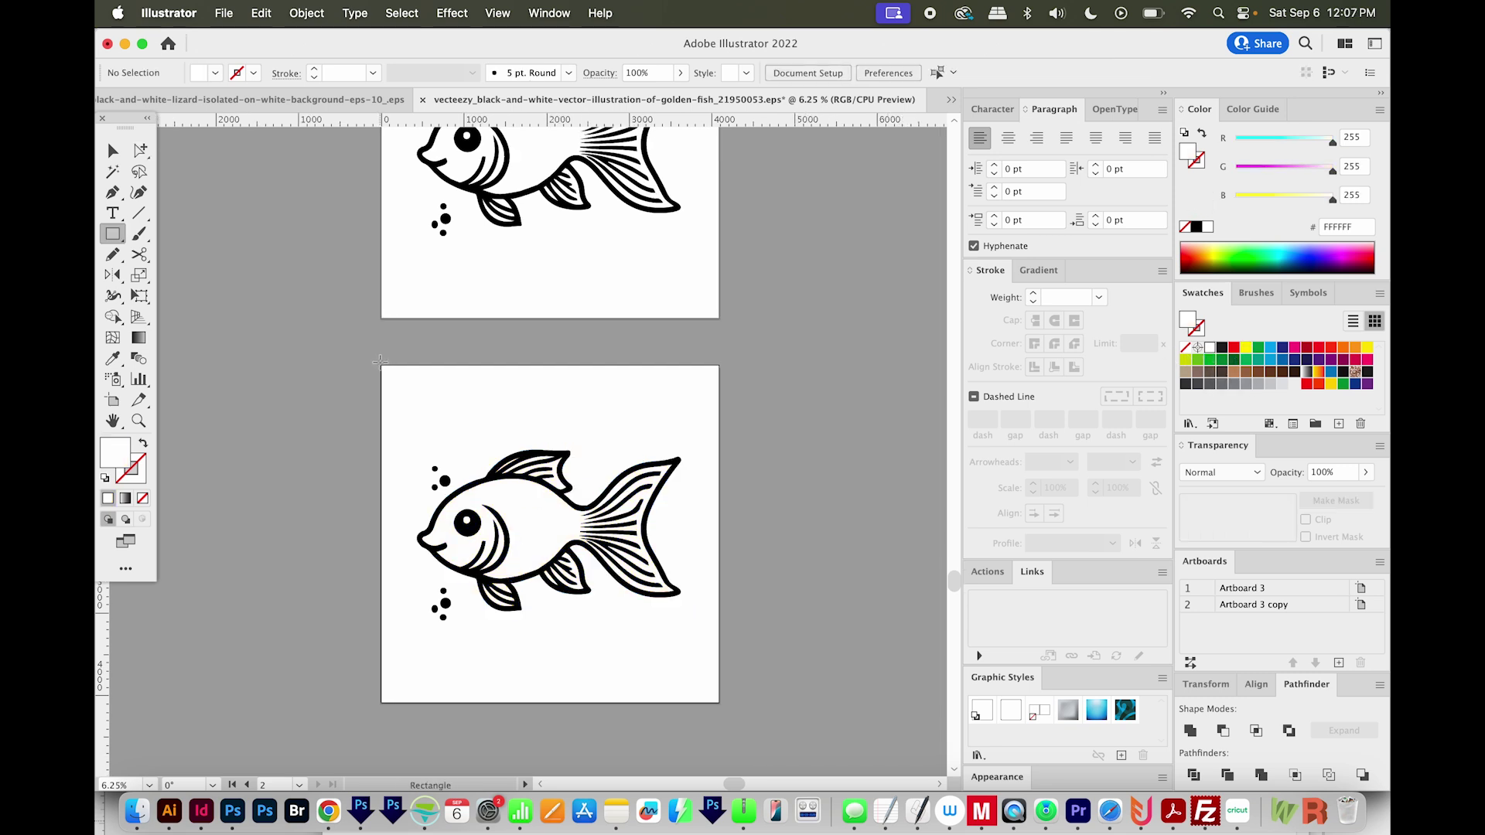
- Draw a rectangle covering the duplicate fish artboard, fill it with the black swatch, and send it to the back
left_click_drag(380, 363, 724, 707)
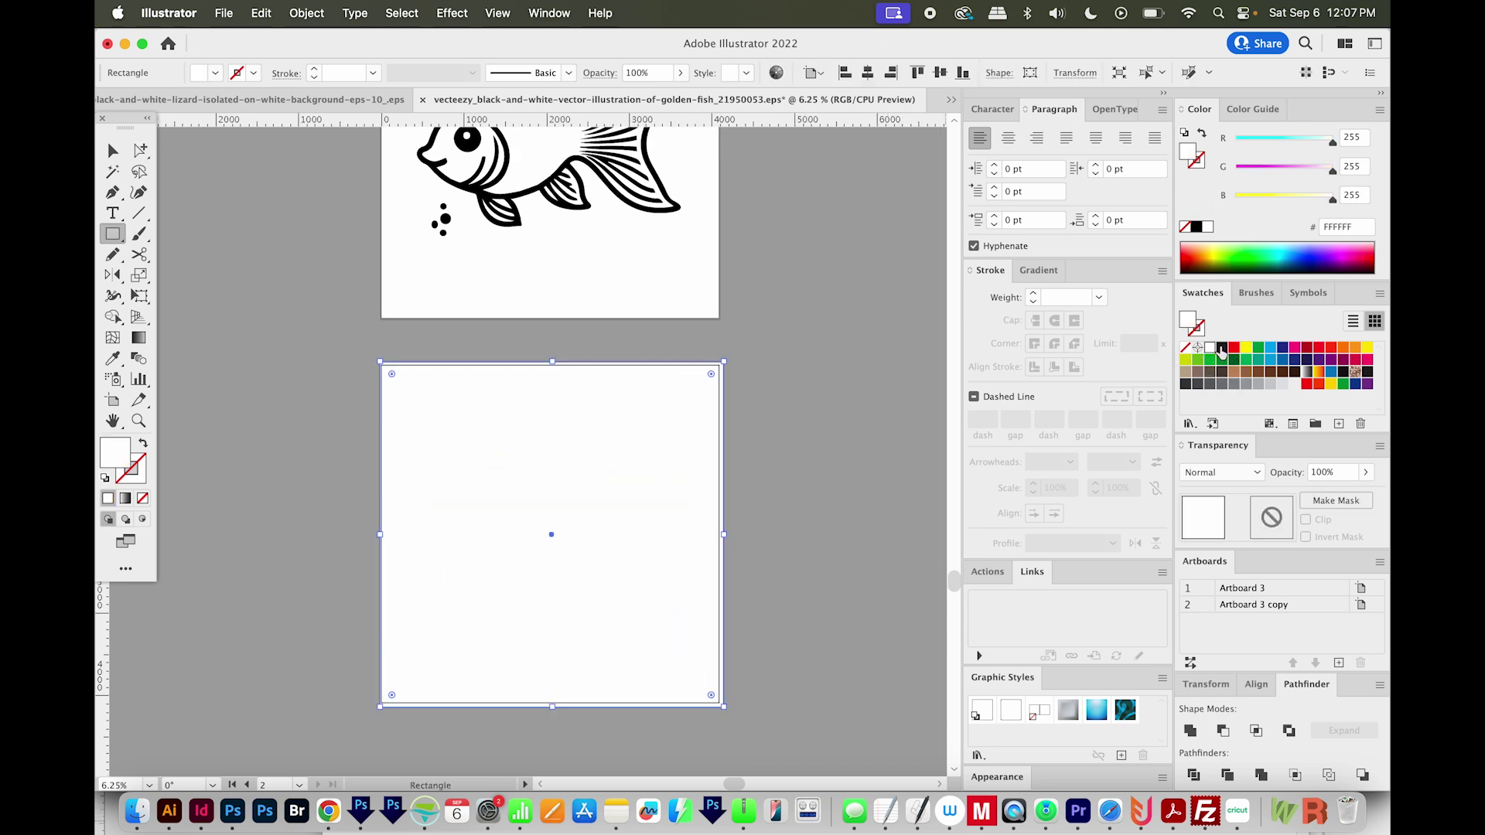
left_click(1222, 348)
key("super+shift+[")
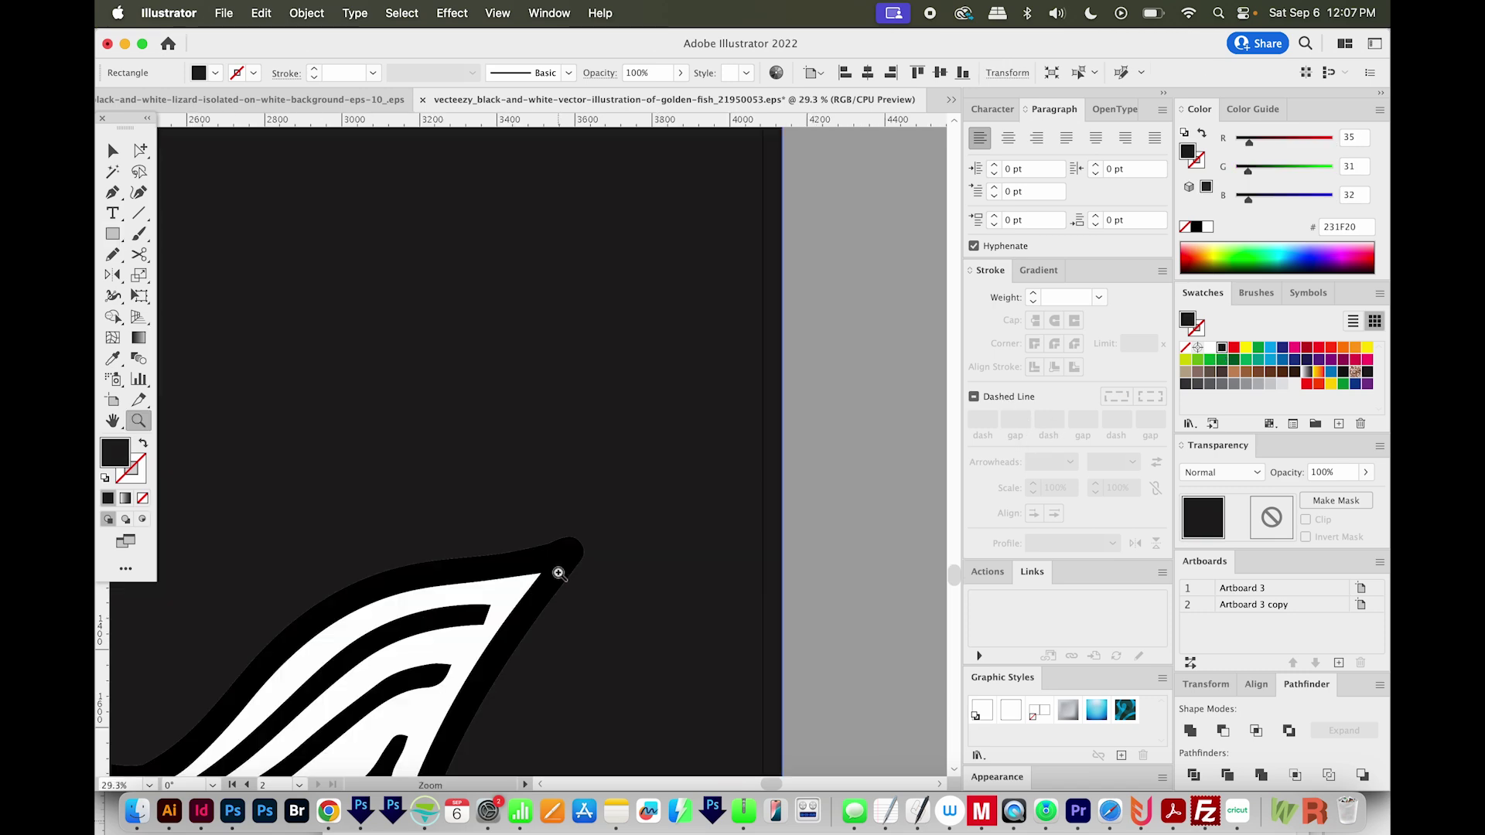
- Match the background rectangle's fill to the fish outline's pure black with the Eyedropper
key("i")
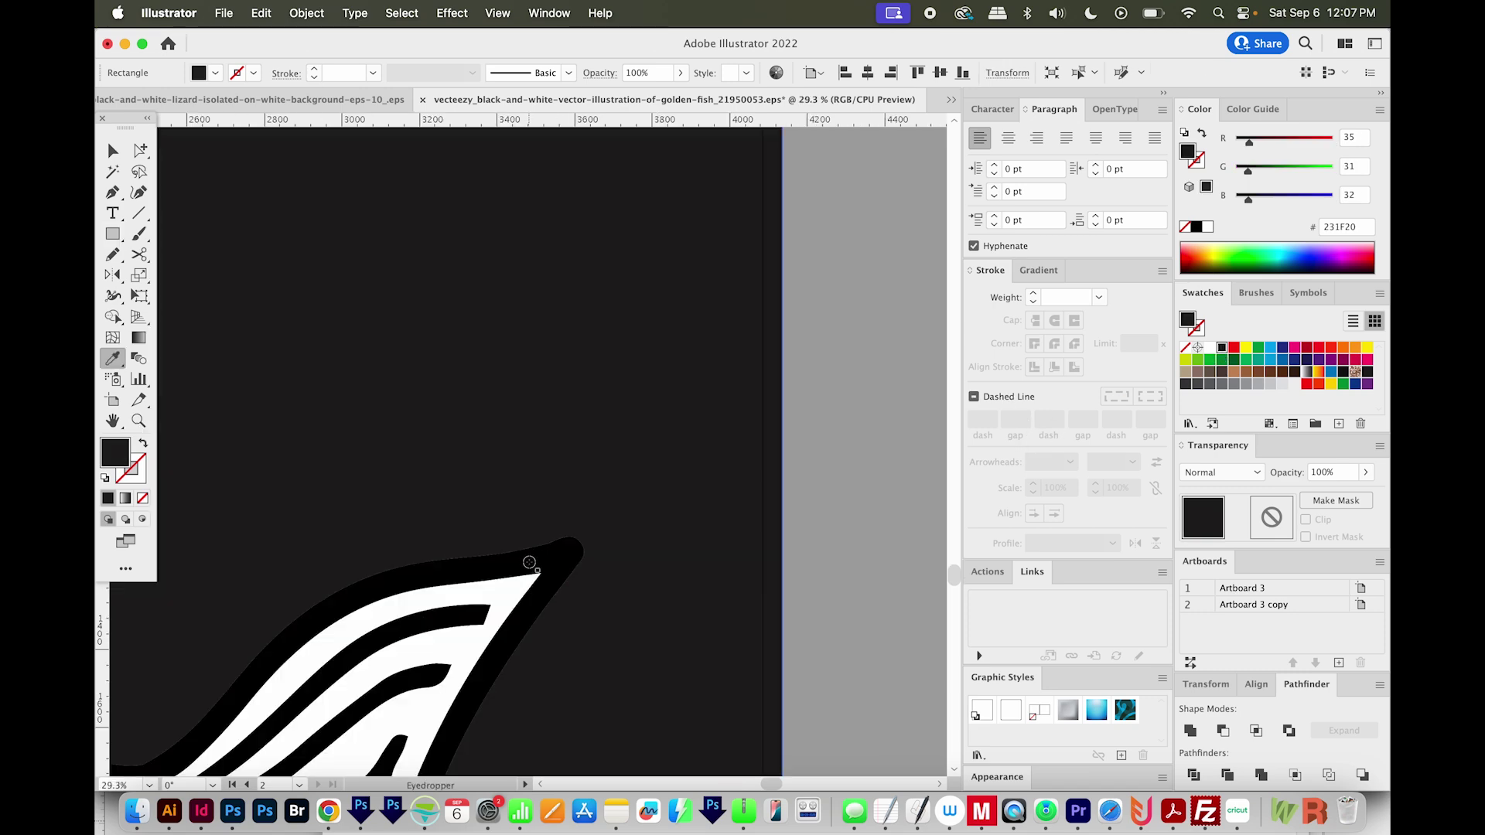
left_click(529, 562)
key("a")
scroll(526, 448, "down", 5)
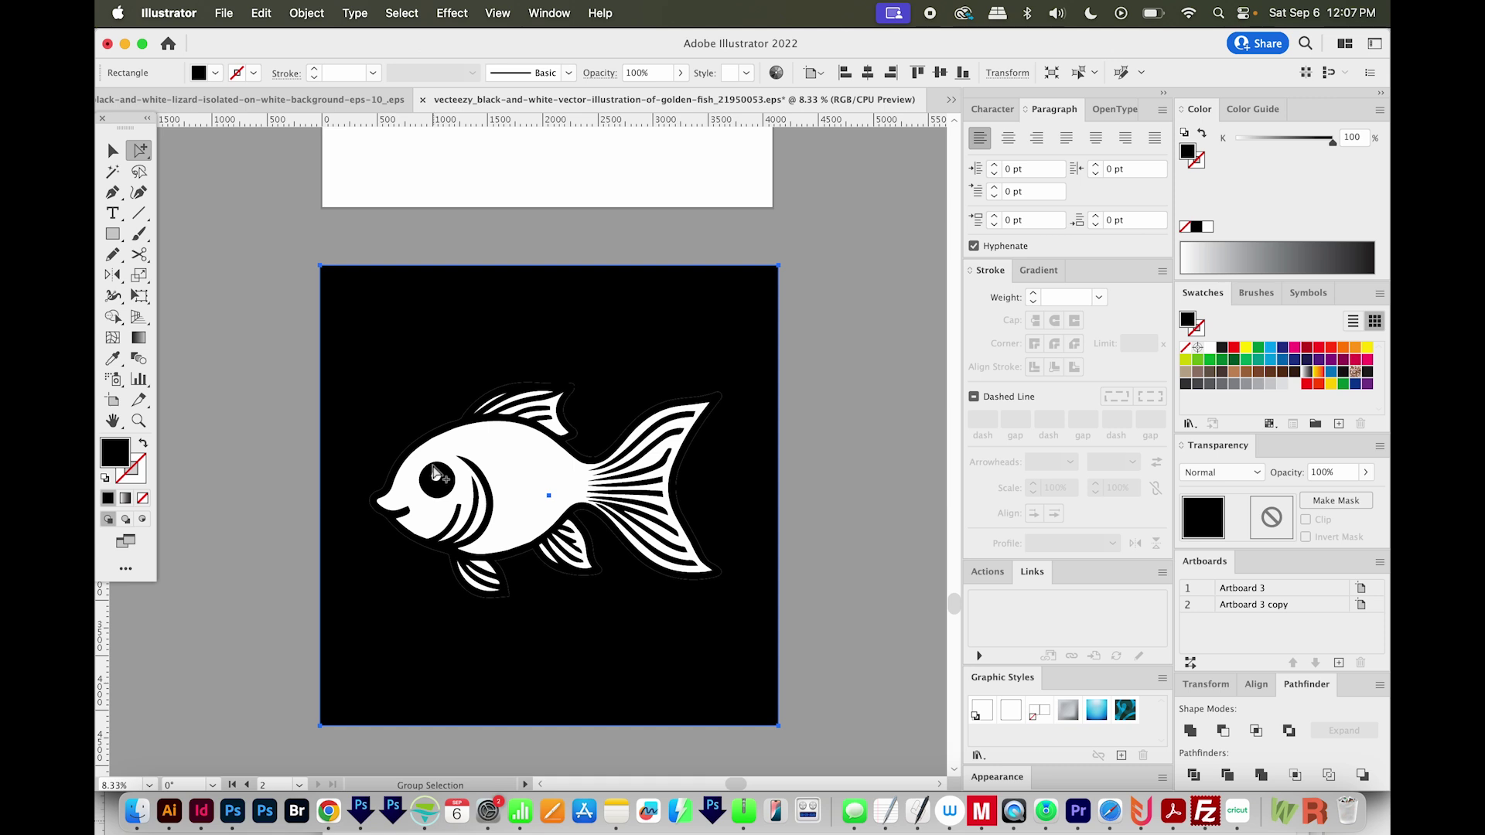
- Select both bubble clusters in outline view, fill them with white in preview, and deselect them
key("super+y")
left_click_drag(365, 393, 422, 449)
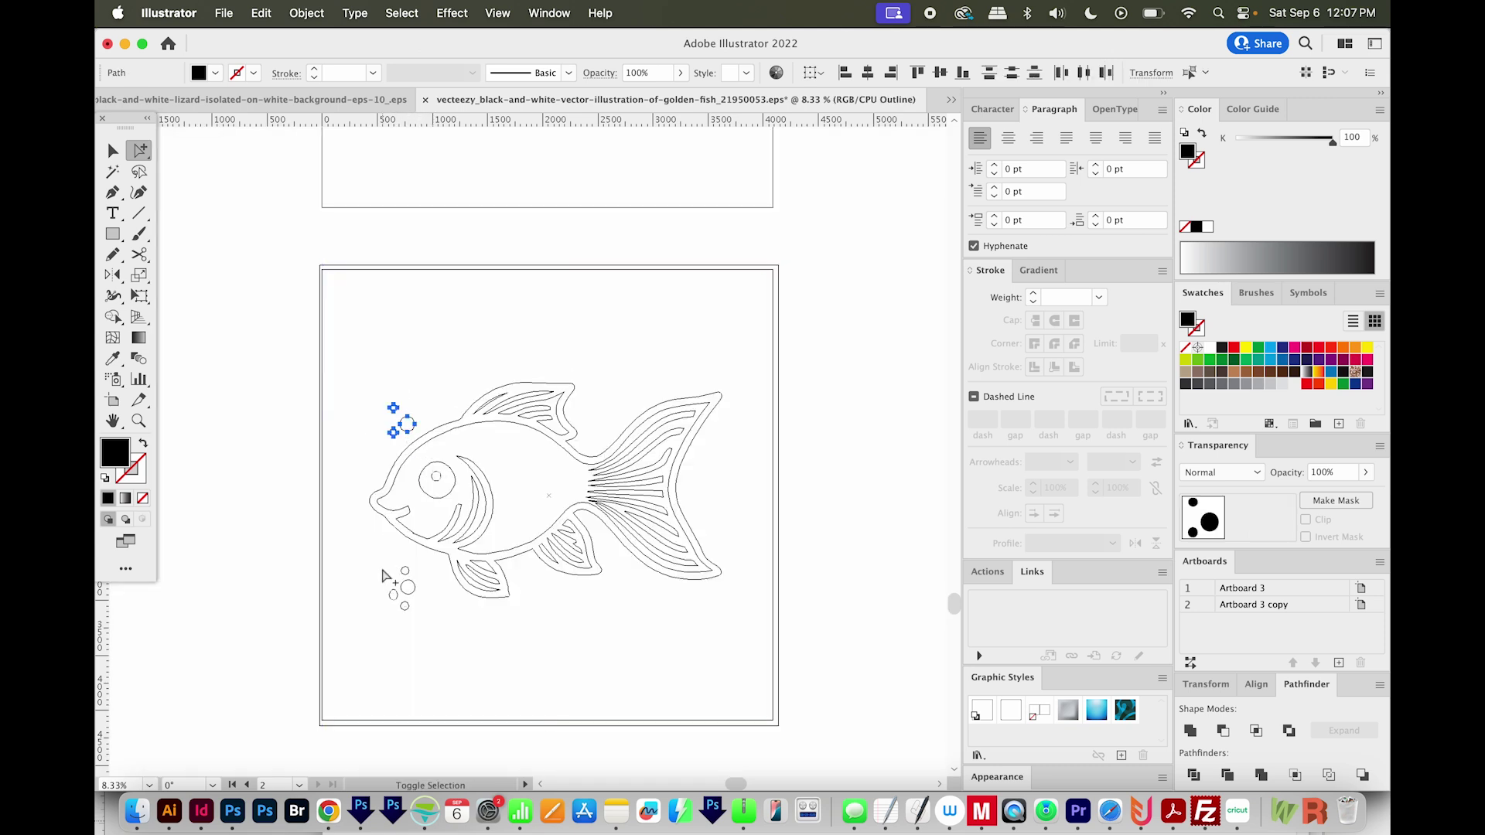
left_click_drag(383, 576, 424, 629)
key("super+y")
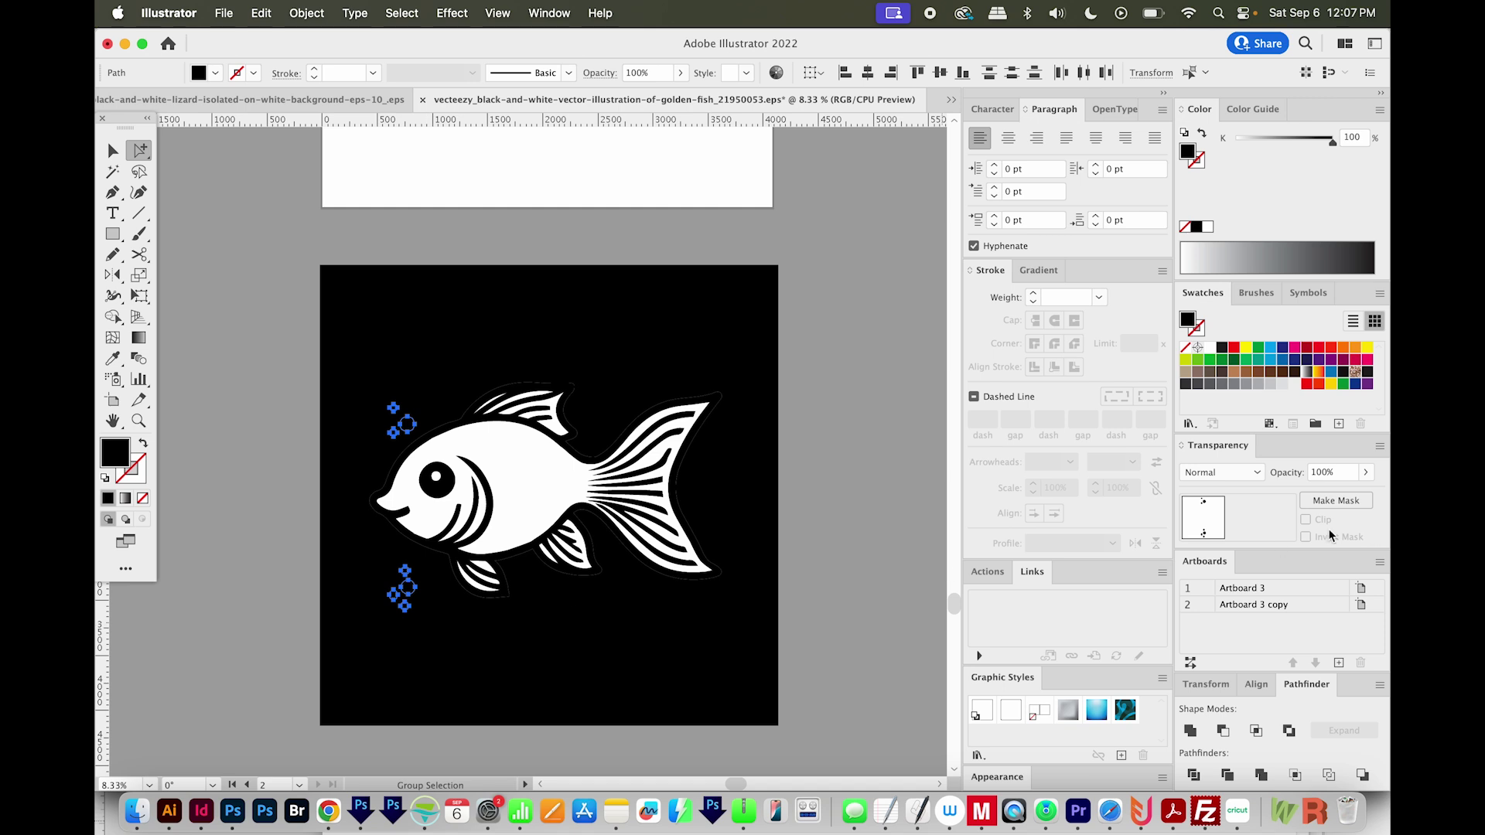
left_click(1211, 348)
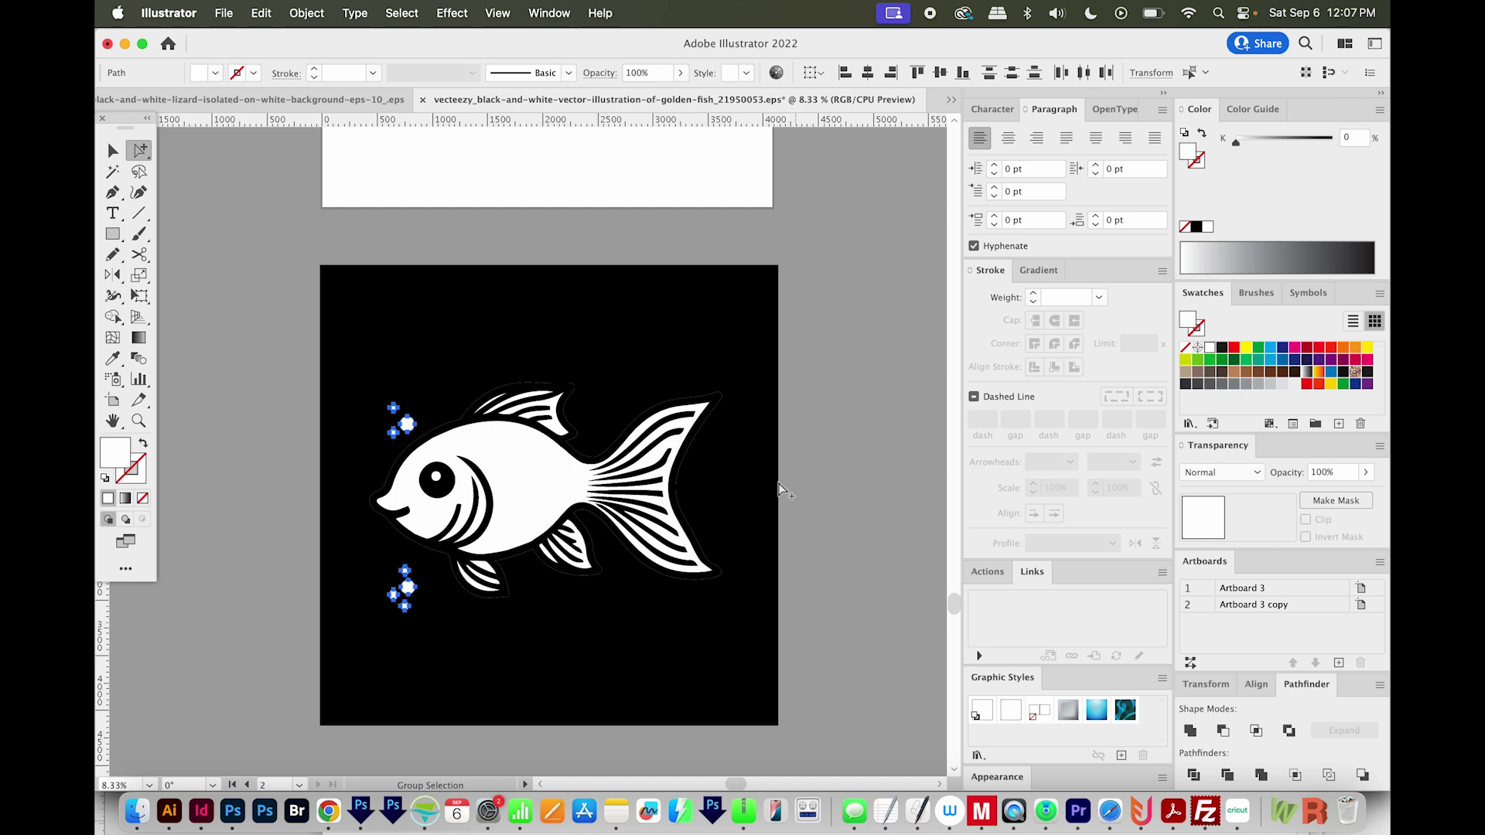
left_click(724, 628)
scroll(724, 628, "left", 2)
scroll(724, 628, "up", 1)
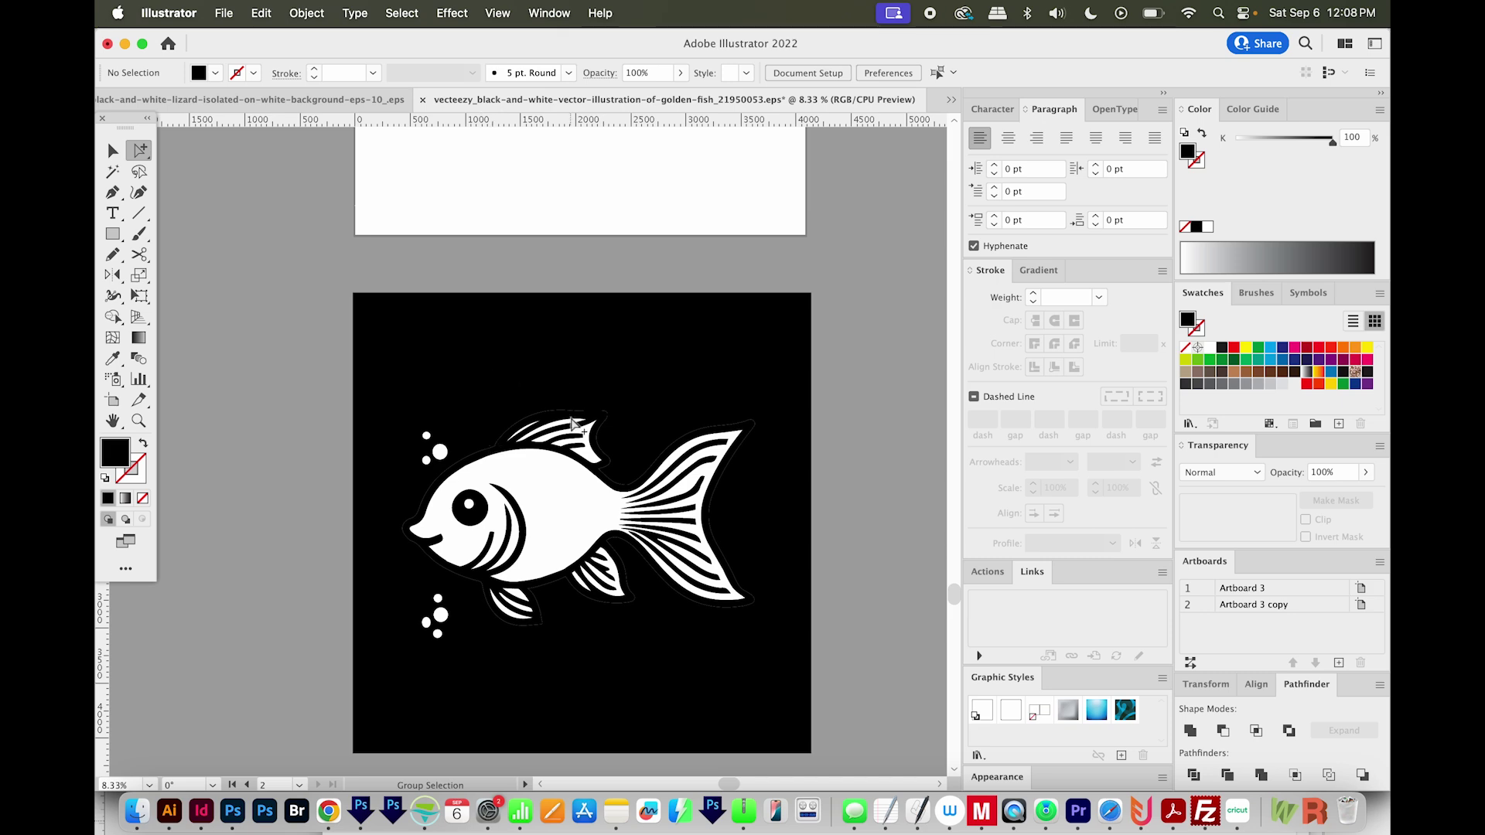
- Switch to the lizard document and duplicate its artboard with the artwork directly below the original
left_click(268, 105)
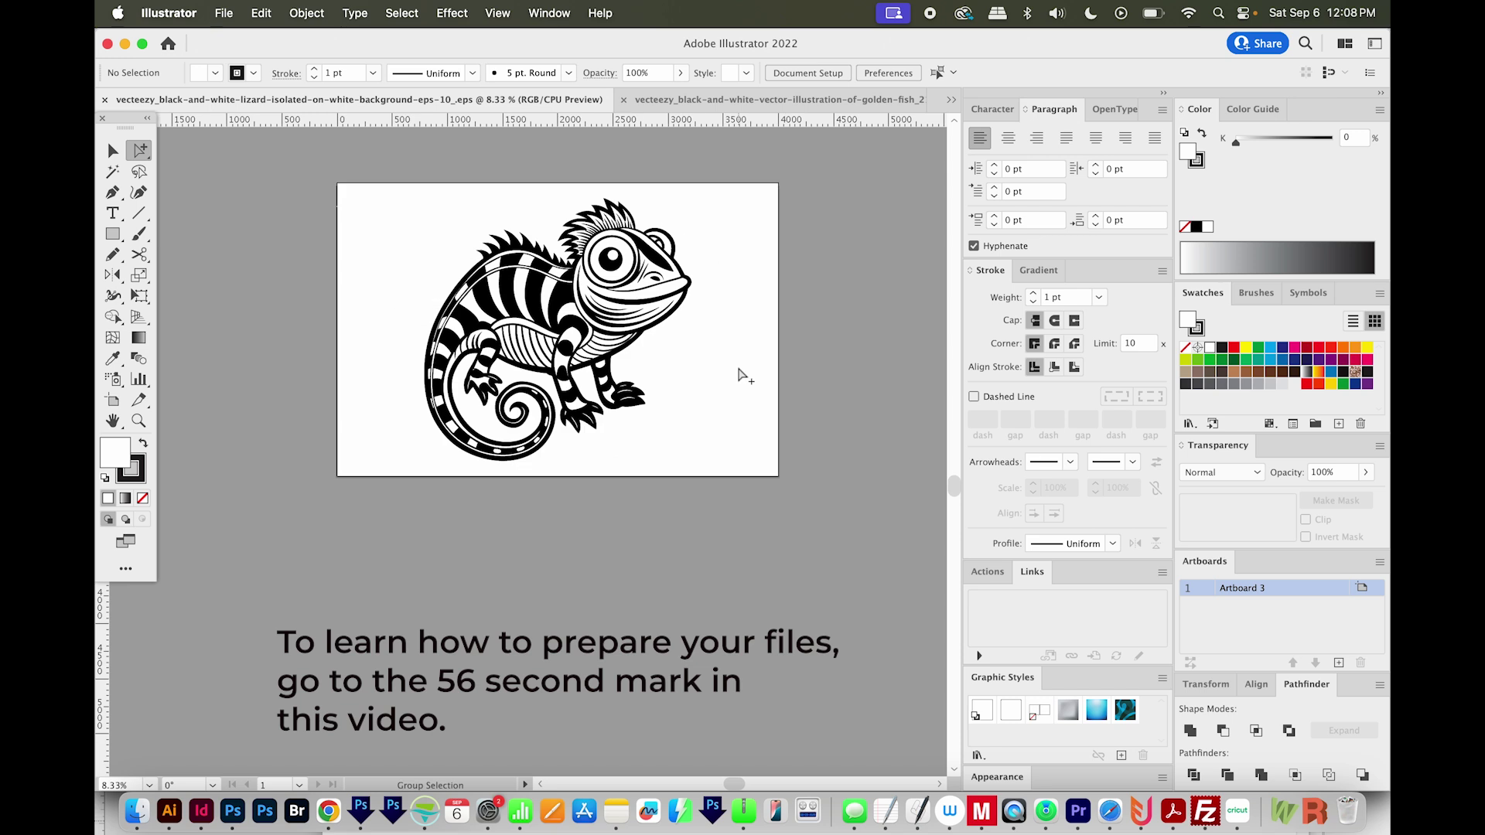
key("shift+o")
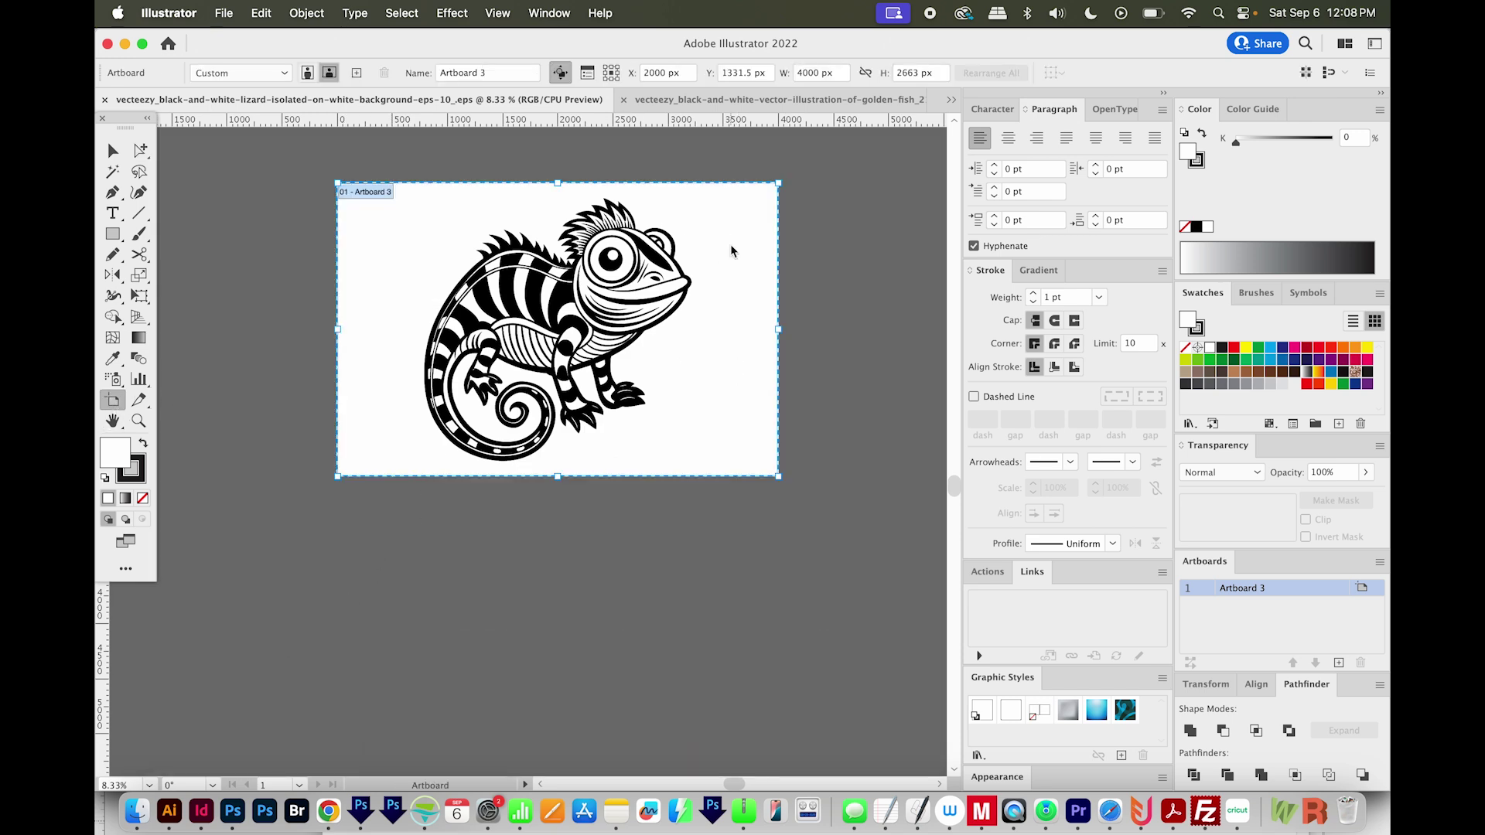
left_click_drag(729, 235, 704, 562)
scroll(698, 649, "down", 5)
key("v")
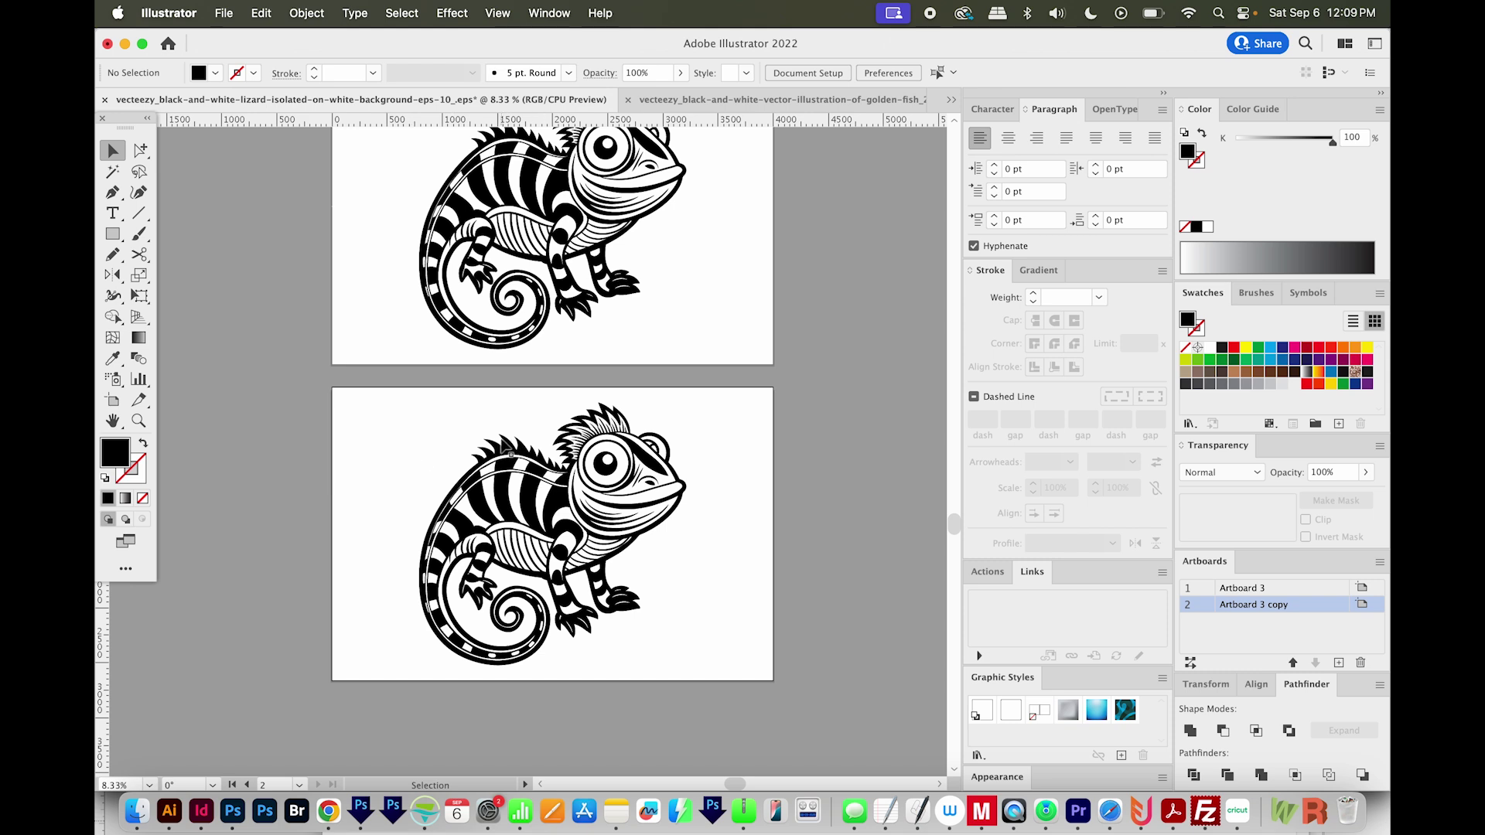
- Select the lizard's line art on the duplicate artboard to examine its outer outline, and deselect it
key("a")
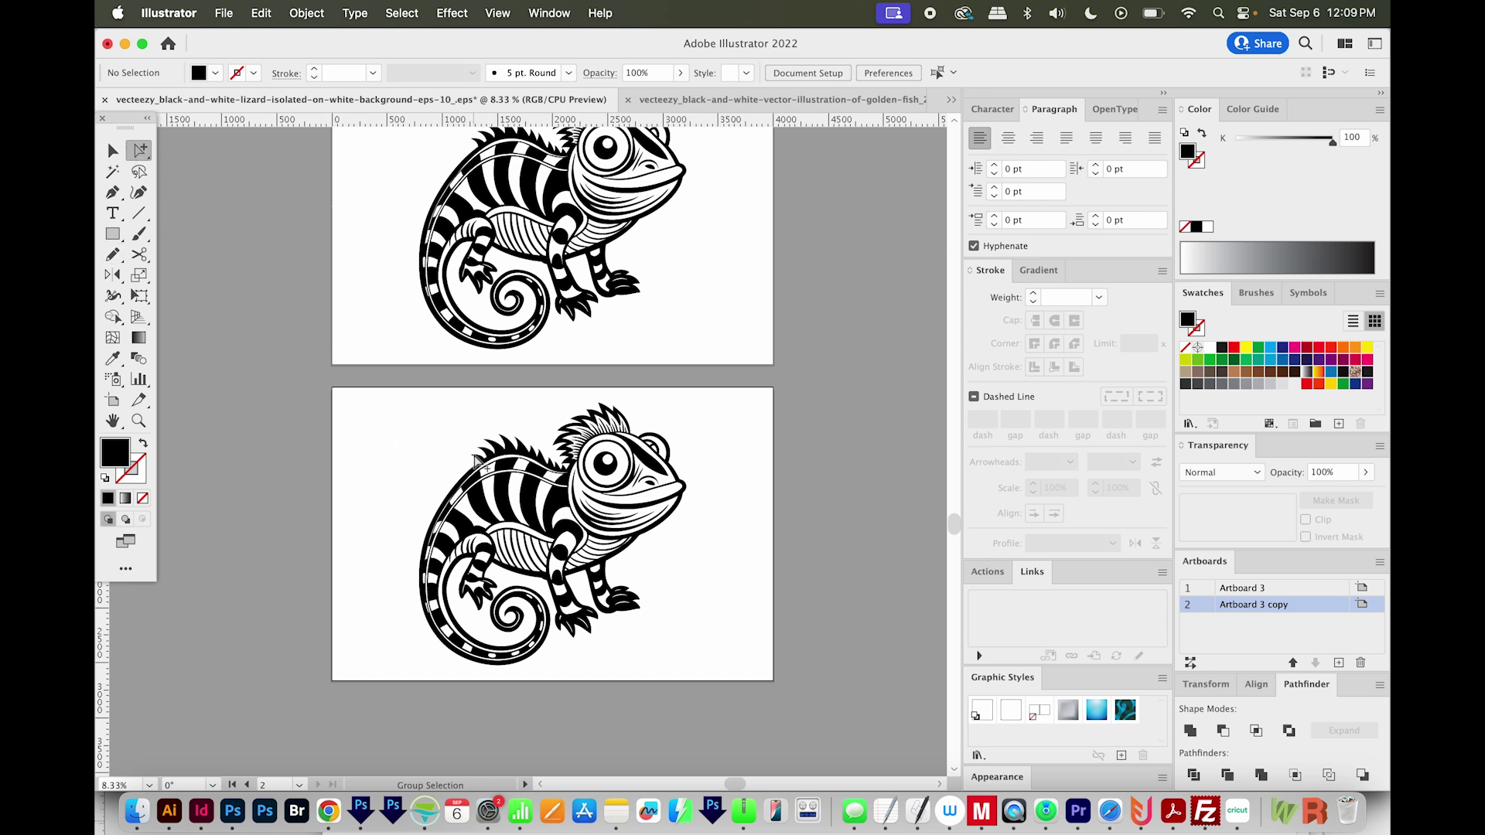
left_click(478, 462)
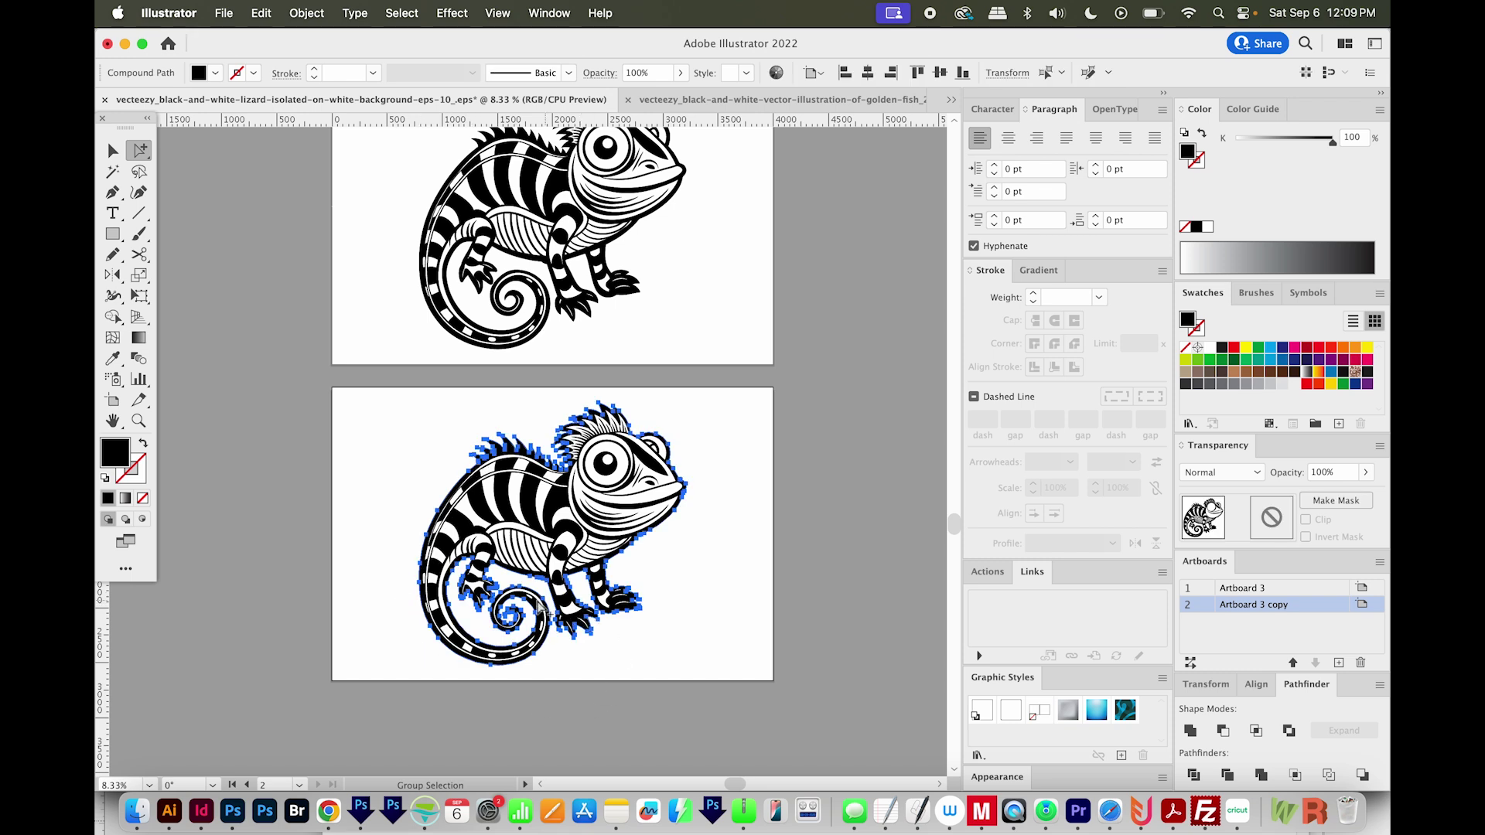
key("v")
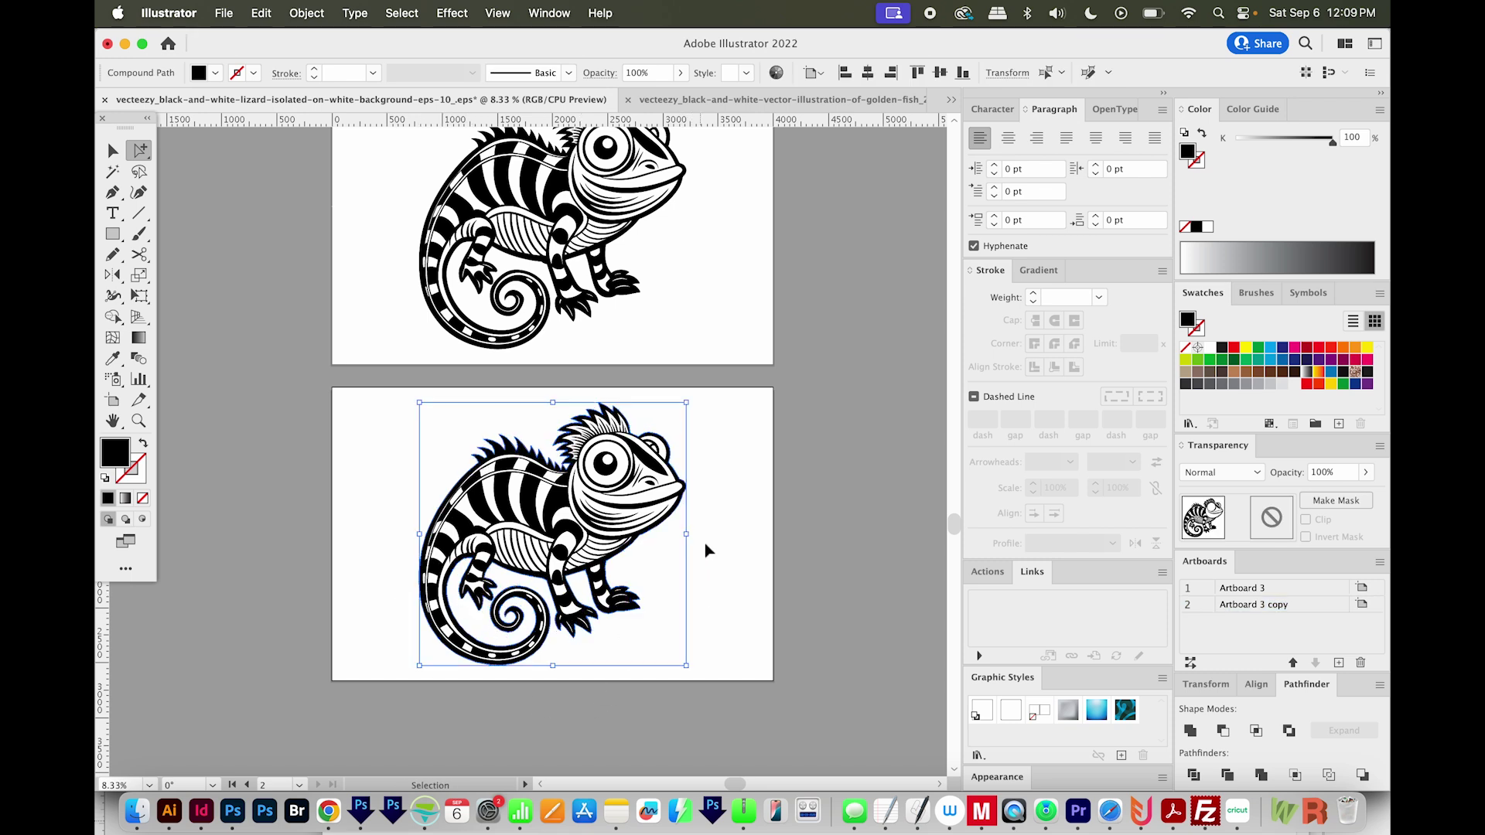
left_click(848, 555)
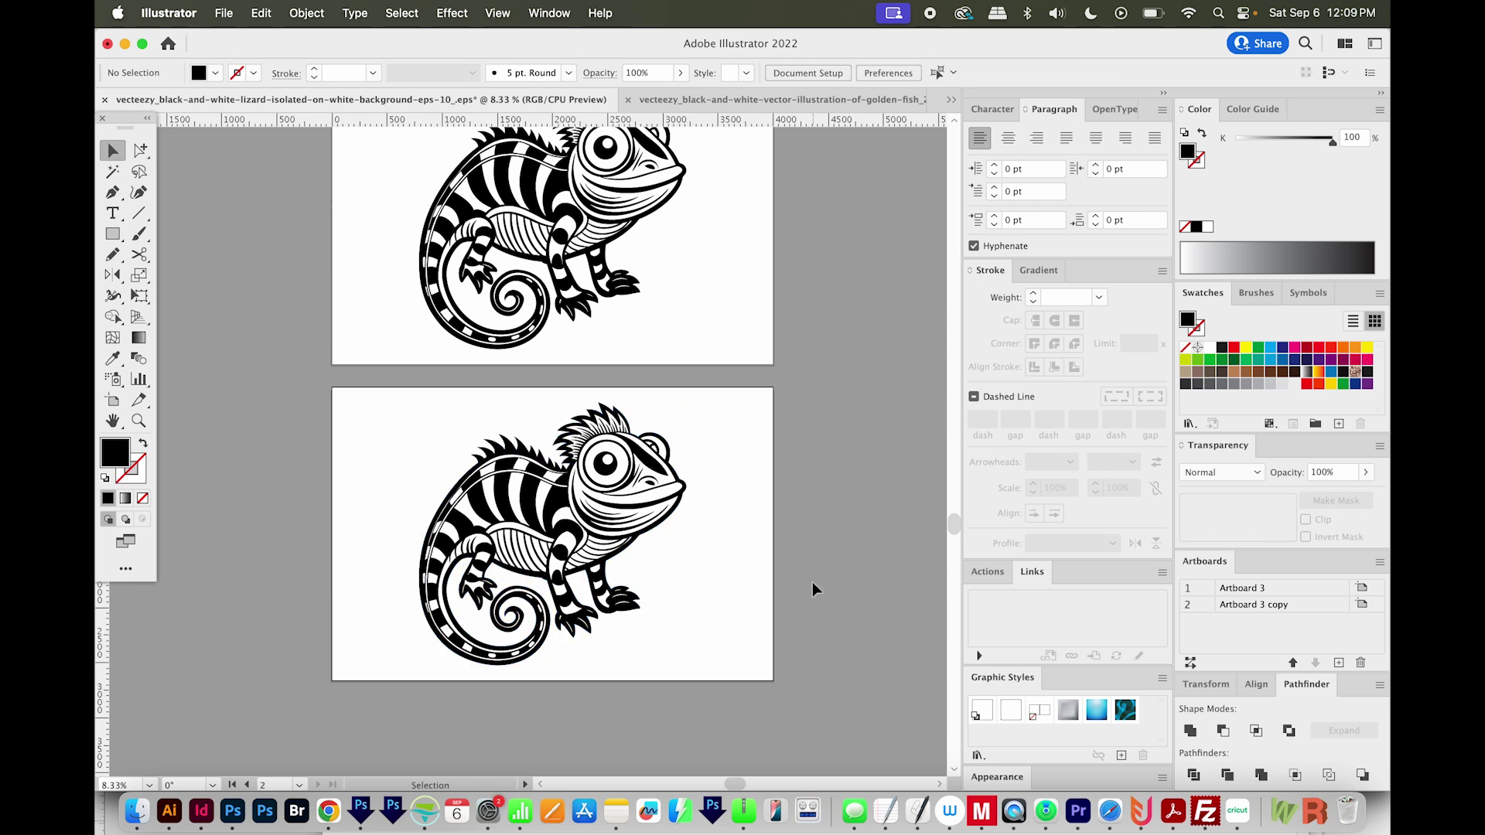
- Show the hidden lizard silhouette behind the line art and fill it with magenta EC008C
key("alt")
key("alt+super+3")
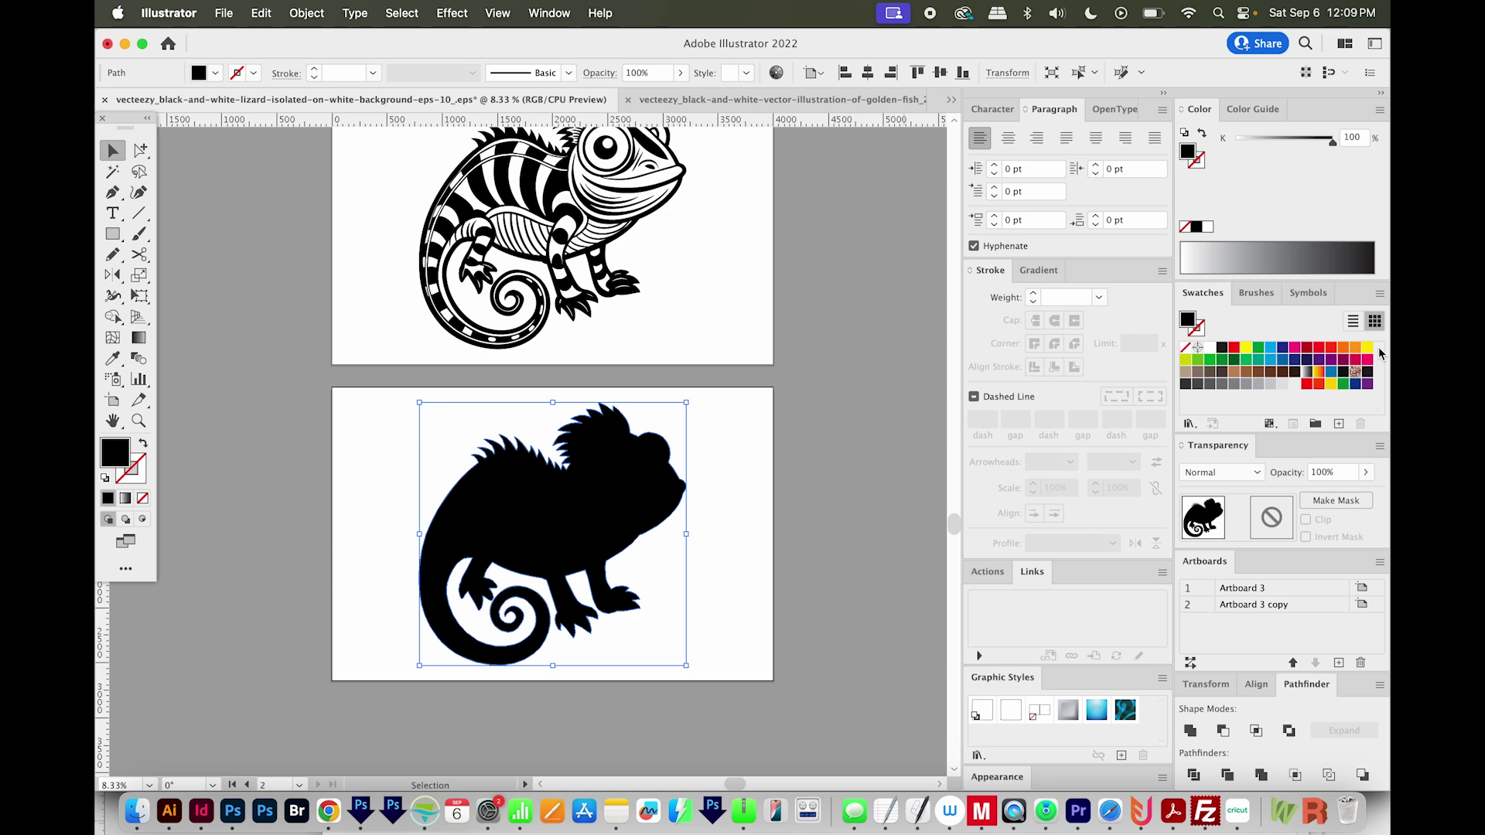
left_click(1294, 348)
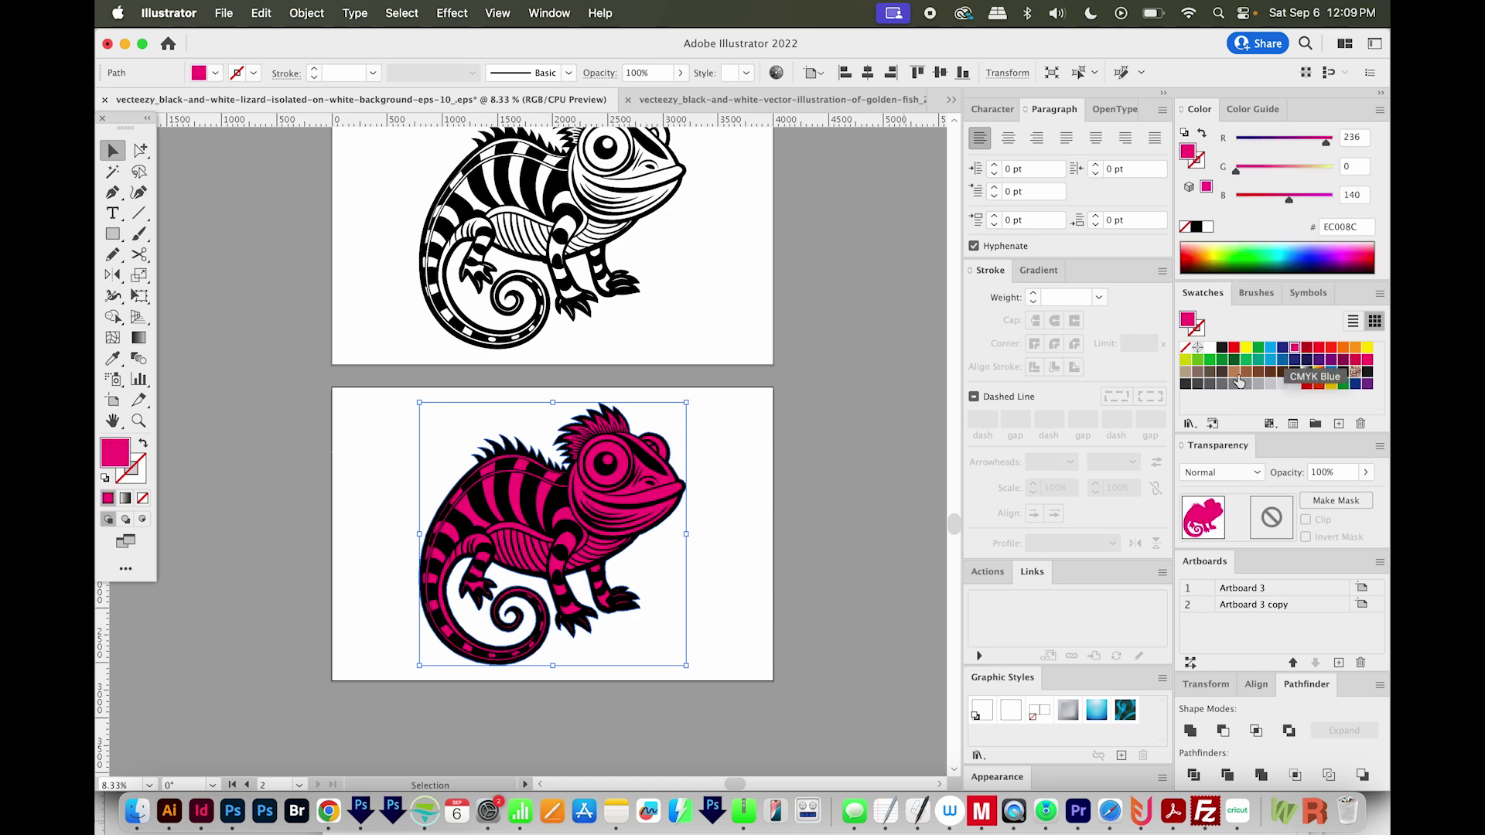
- Swap the lizard silhouette's magenta fill to its stroke and set a 50 pt weight with round caps and round joins
key("super+equal")
key("z")
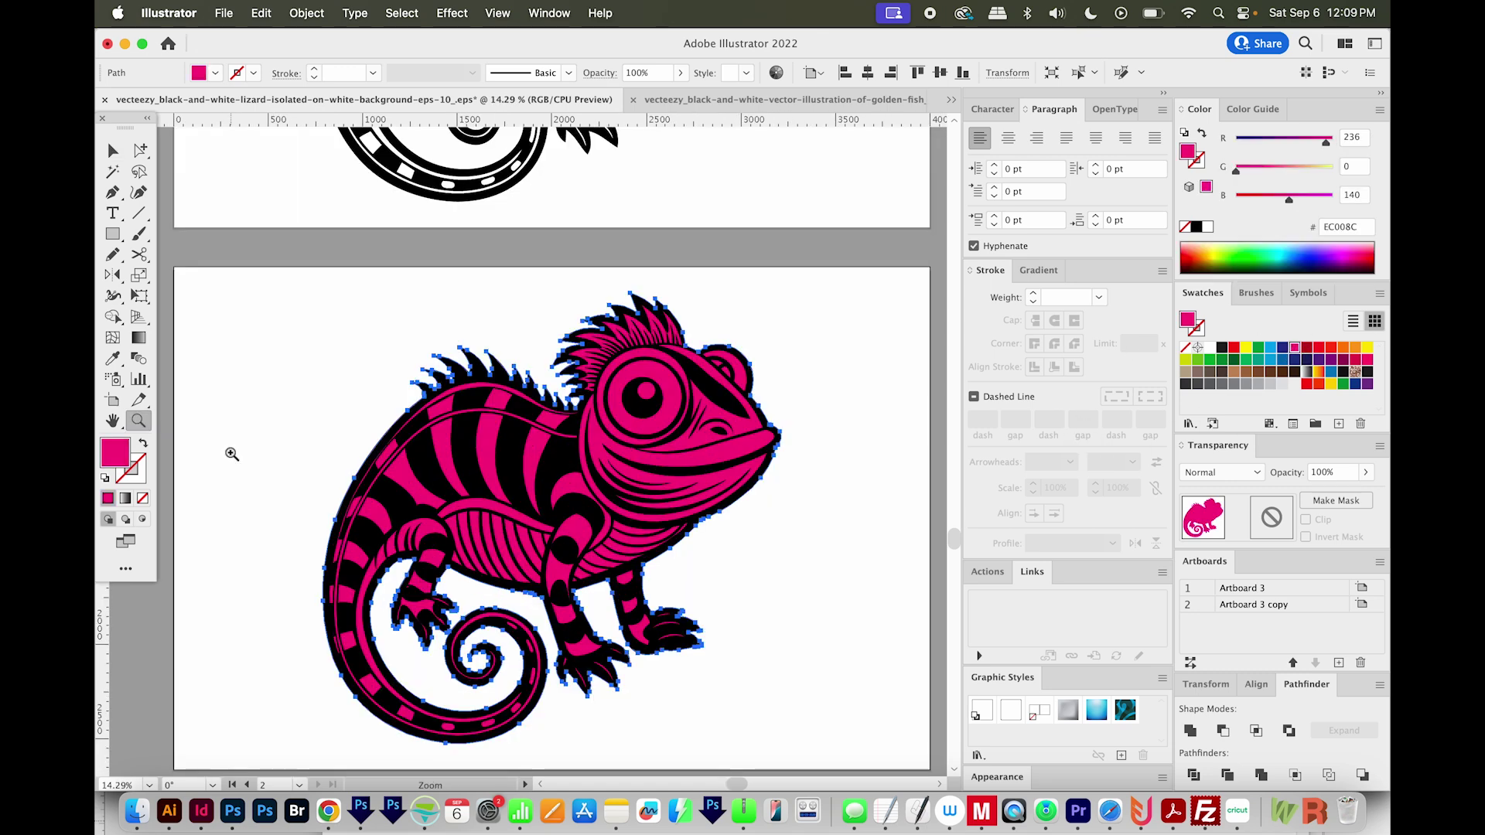
key("shift+x")
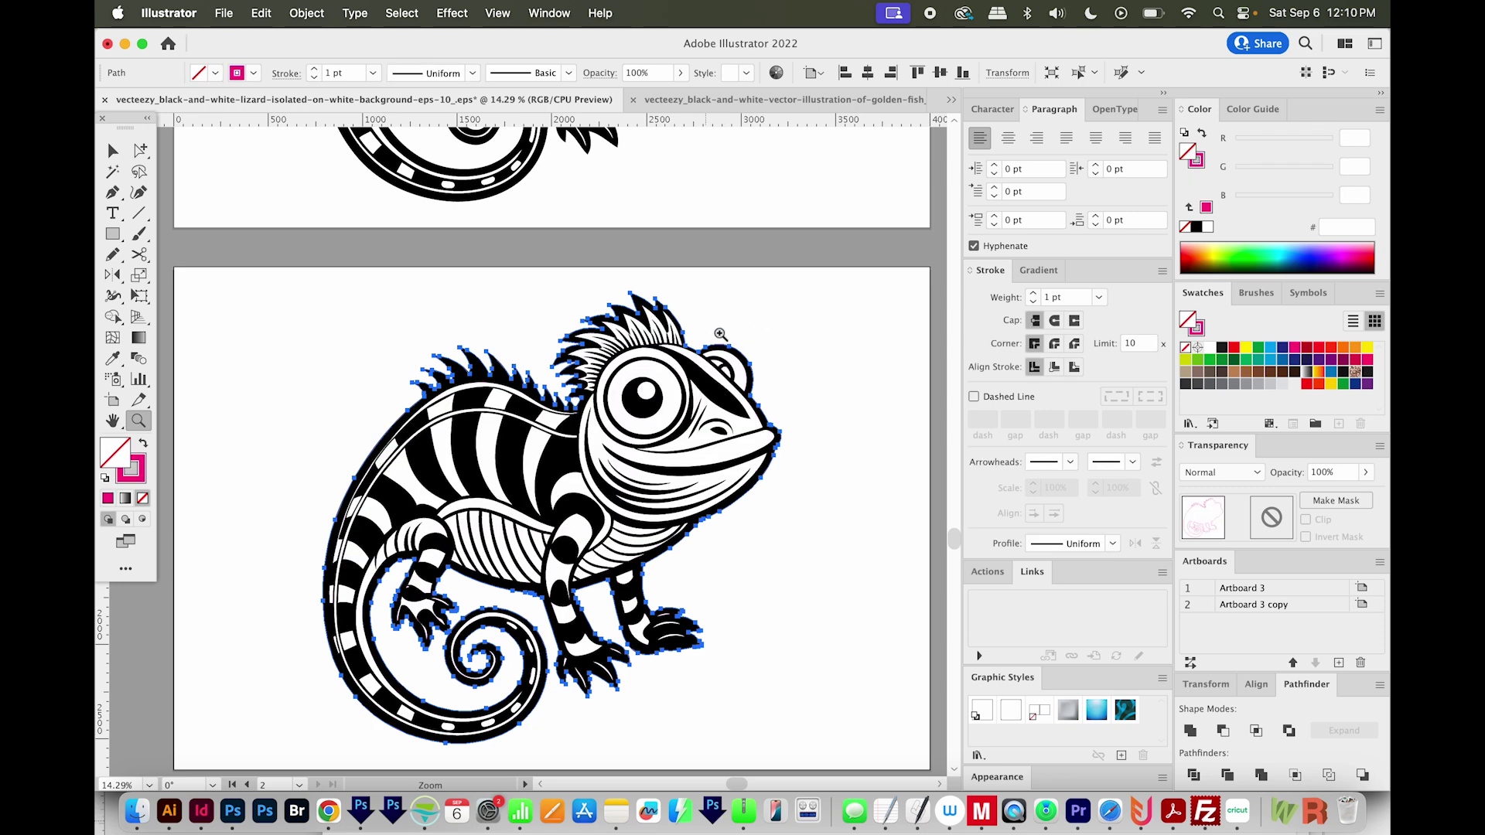
left_click(1031, 294)
left_click(1031, 294)
left_click(1031, 294)
left_click(1031, 294)
left_click(1031, 294)
left_click_drag(1076, 299, 1044, 297)
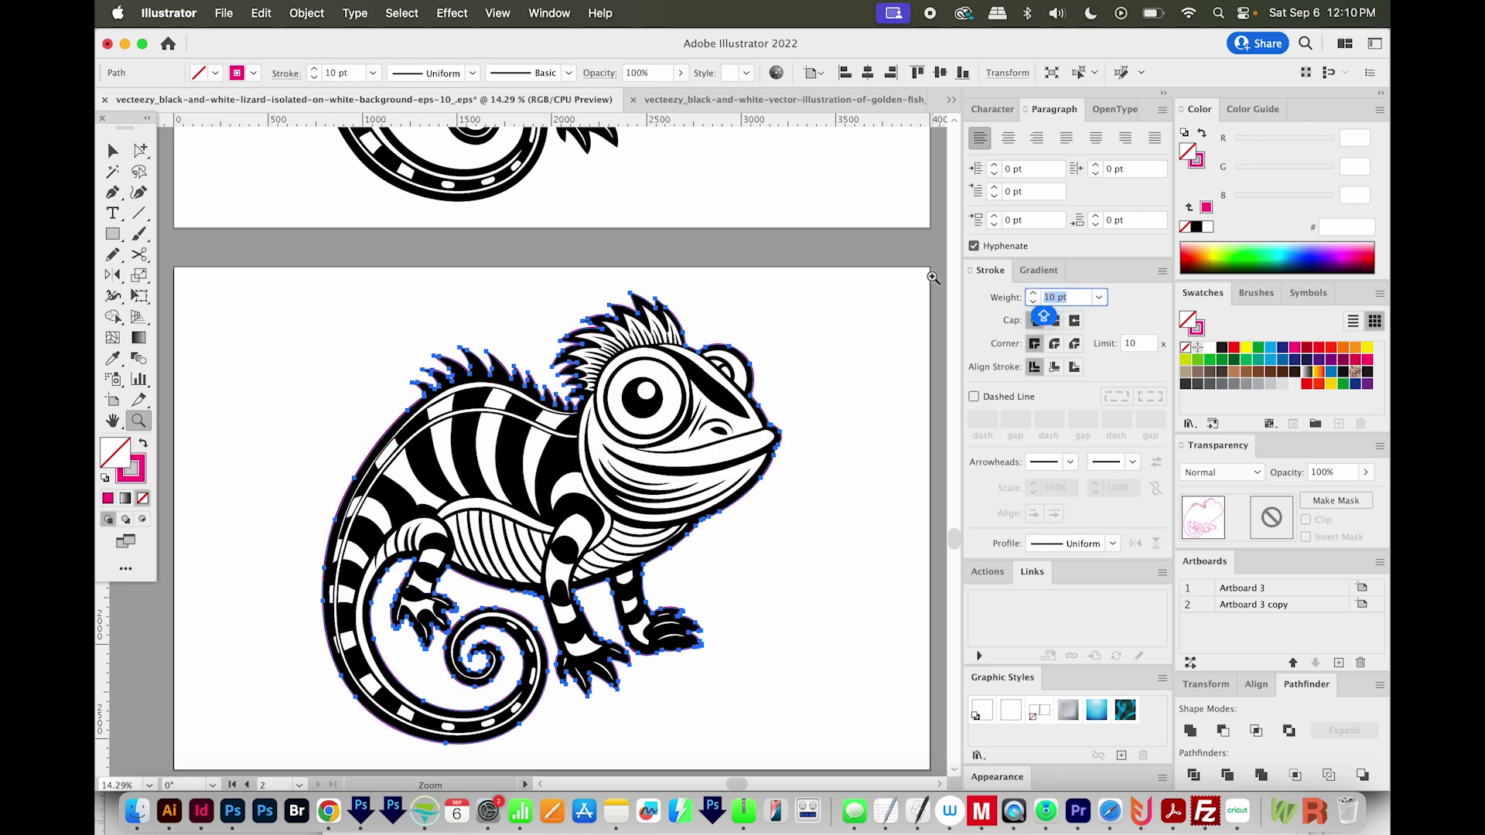
type("50")
key("Return")
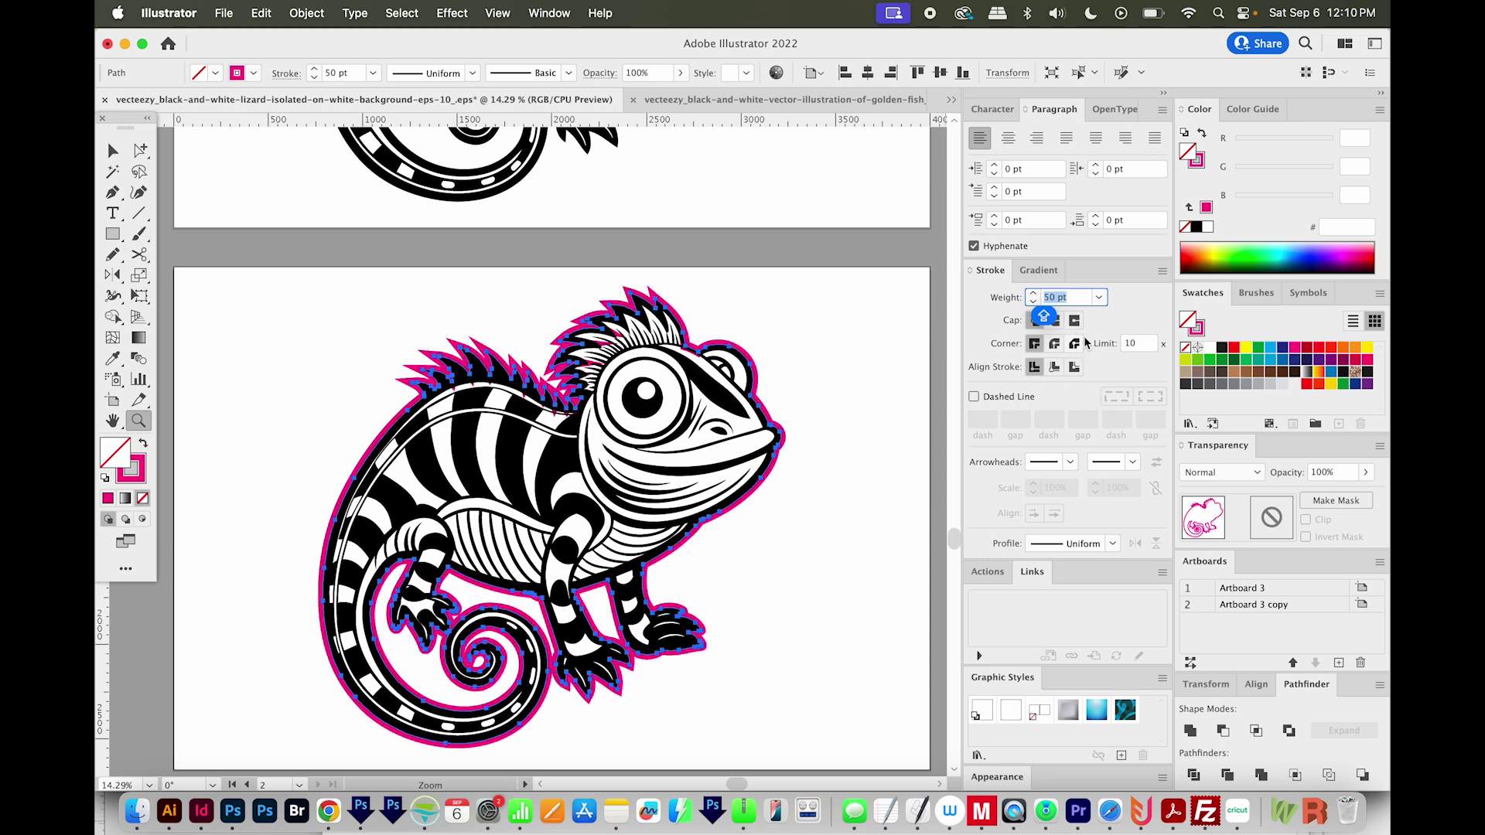
left_click(1055, 321)
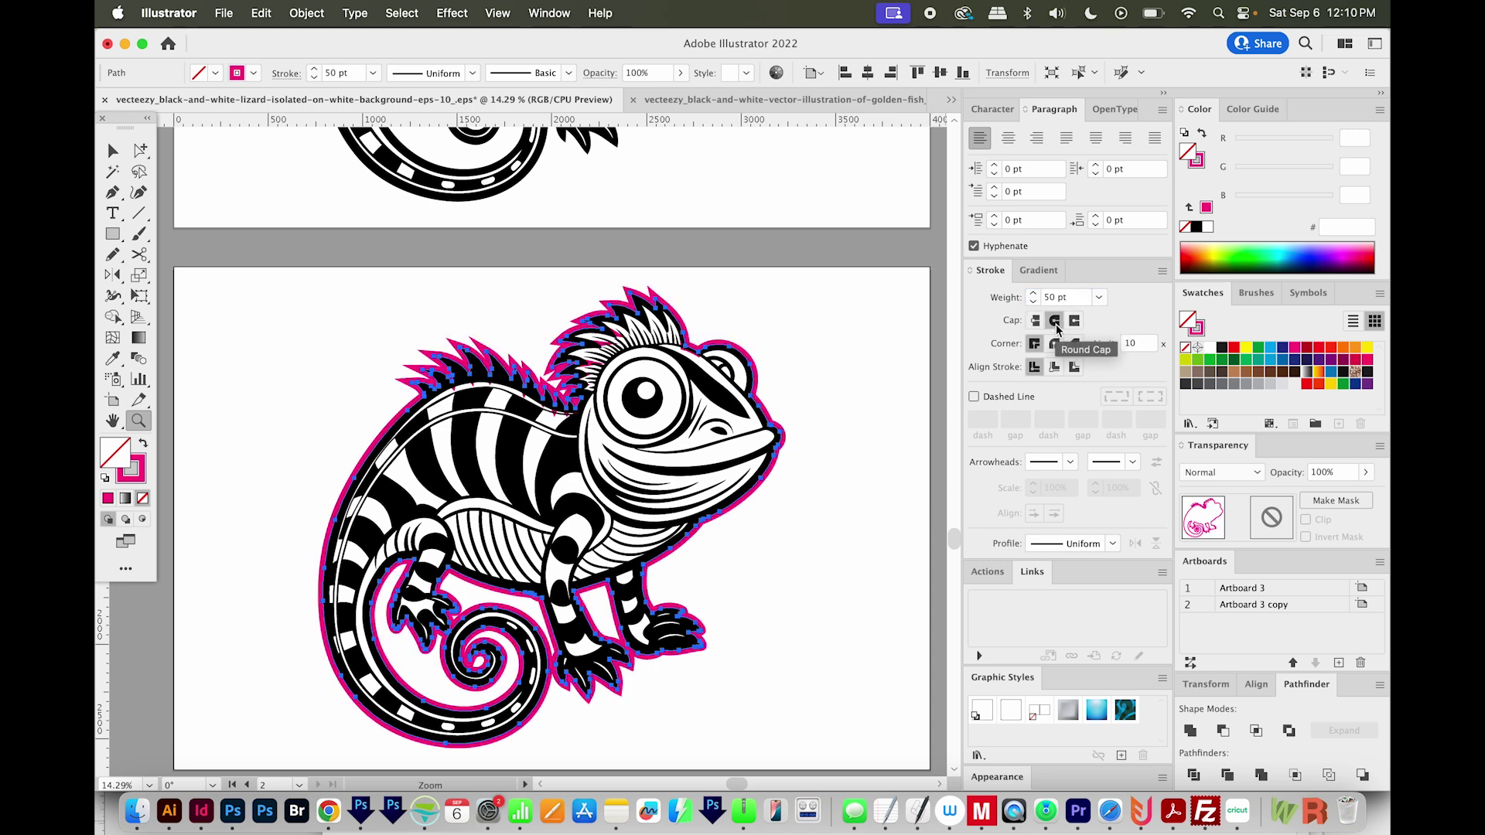
left_click(1055, 343)
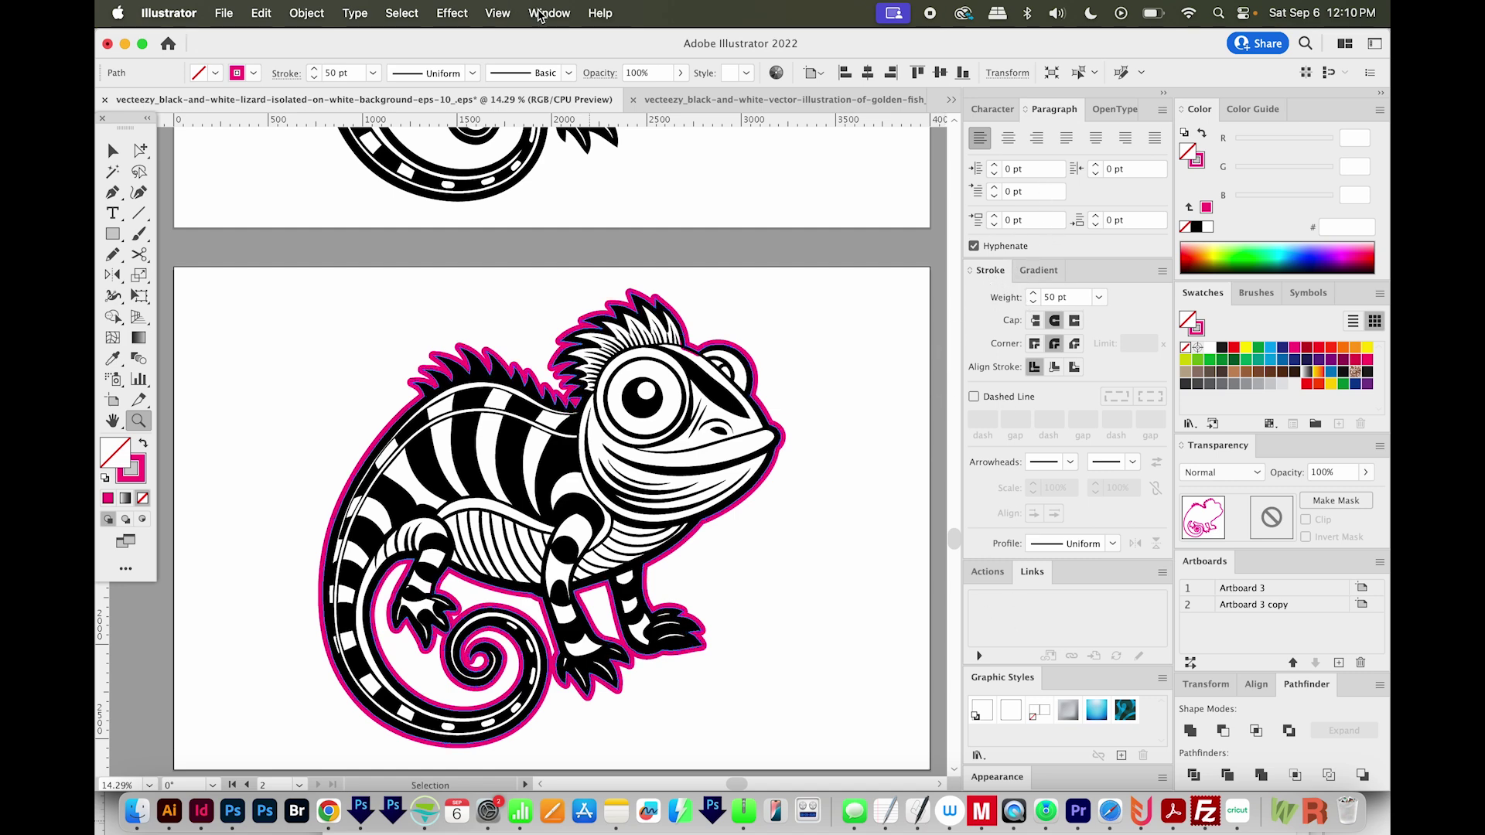
left_click(546, 13)
scroll(550, 743, "down", 3)
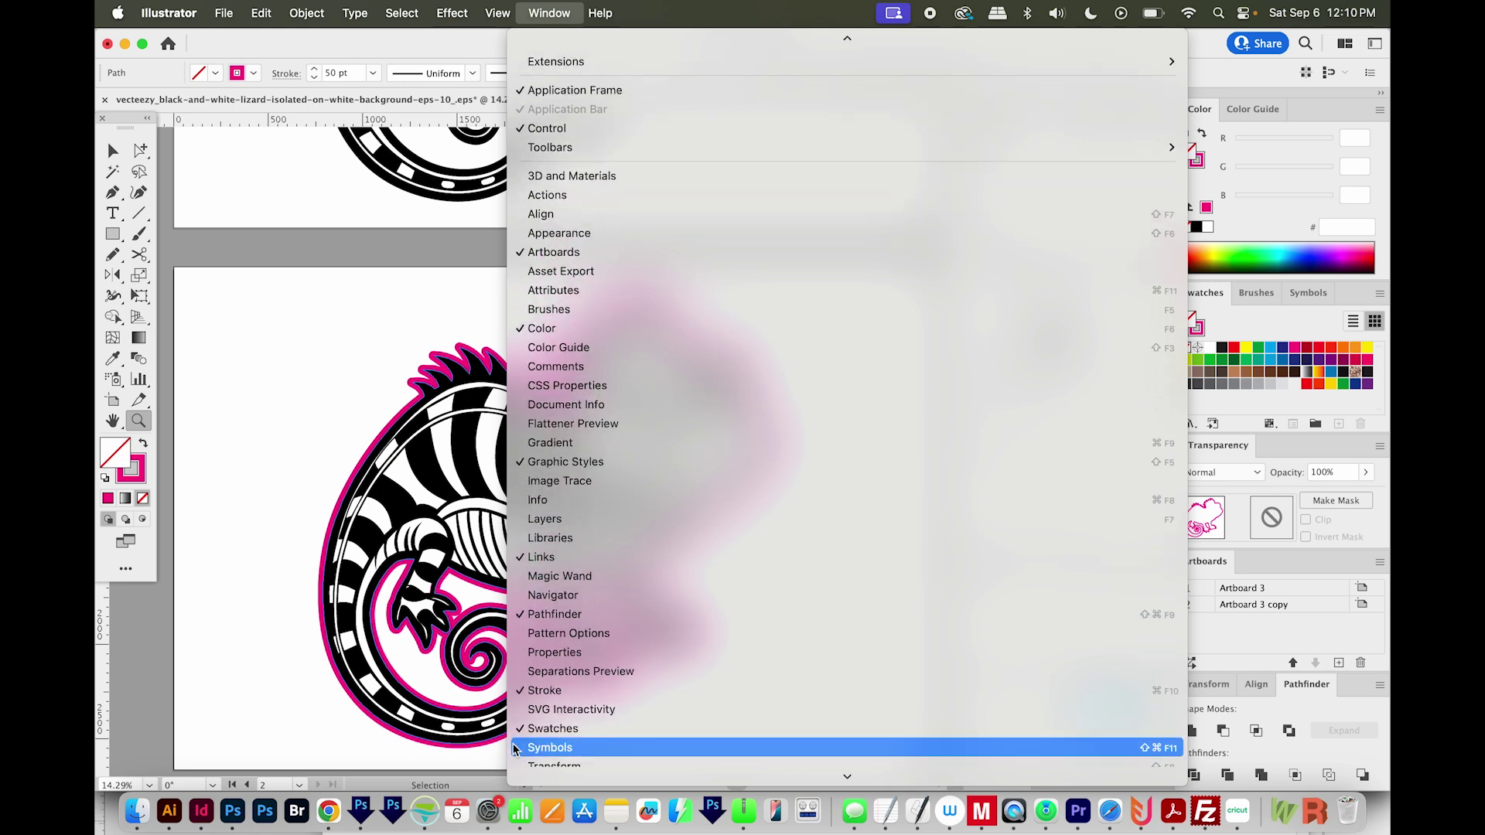
left_click(235, 539)
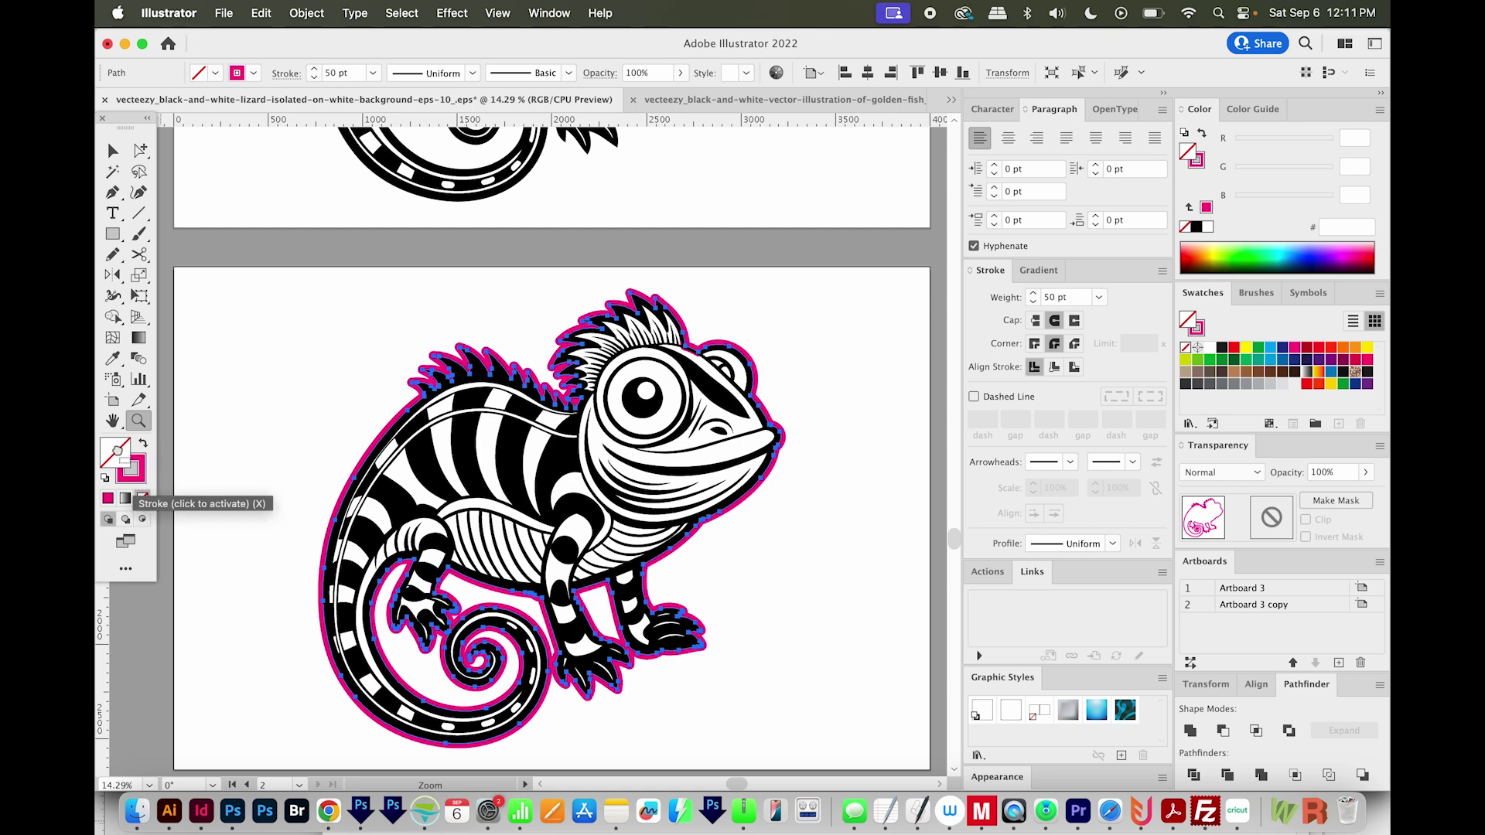
- Apply the silhouette's magenta stroke color to its fill as well
left_click_drag(131, 477, 118, 452)
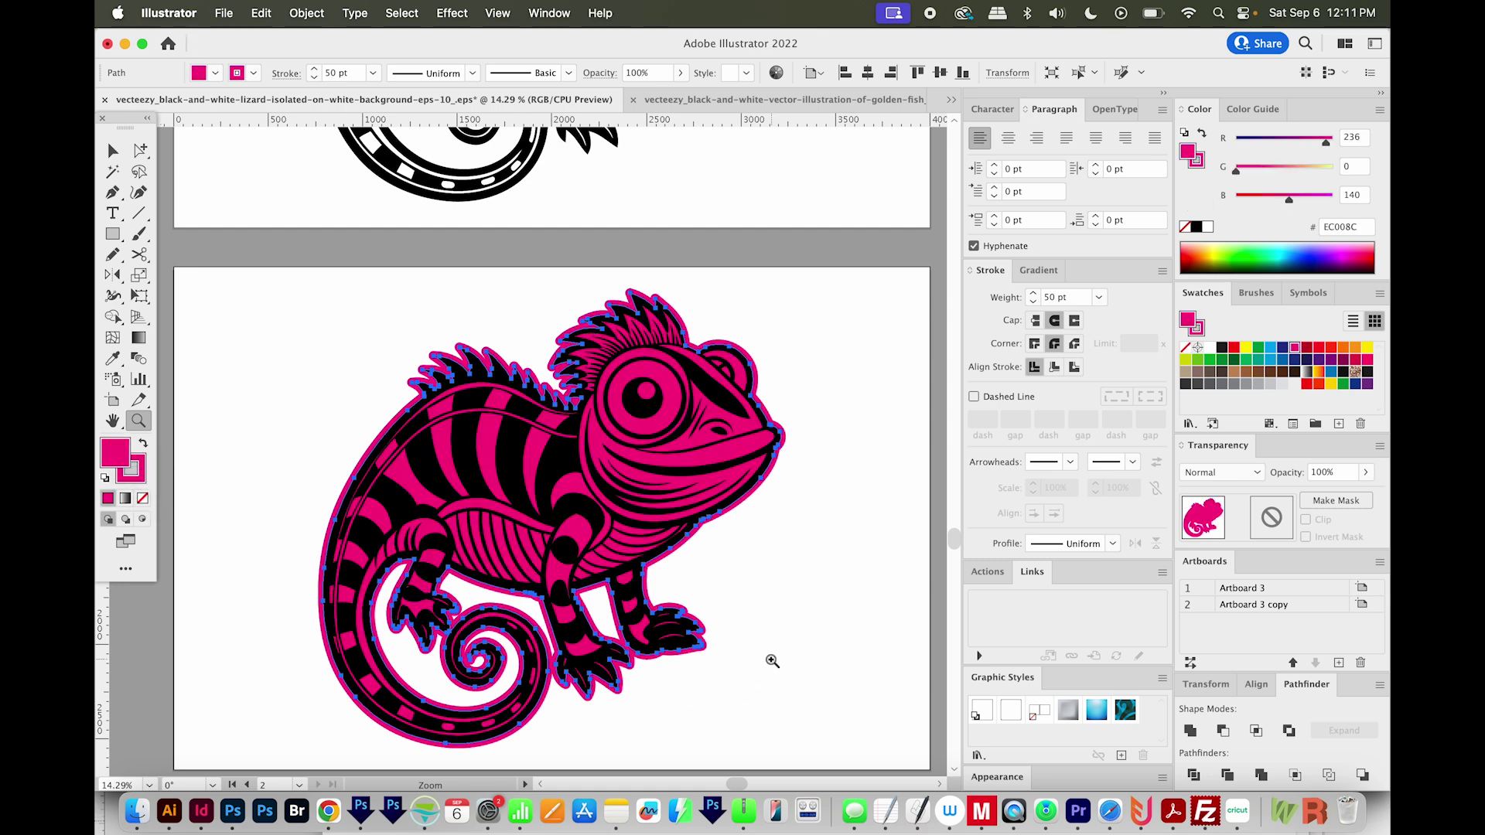
- Cover the duplicate artboard with a black rectangle without a stroke and send it behind the lizard
key("super+minus")
key("m")
left_click_drag(324, 312, 772, 611)
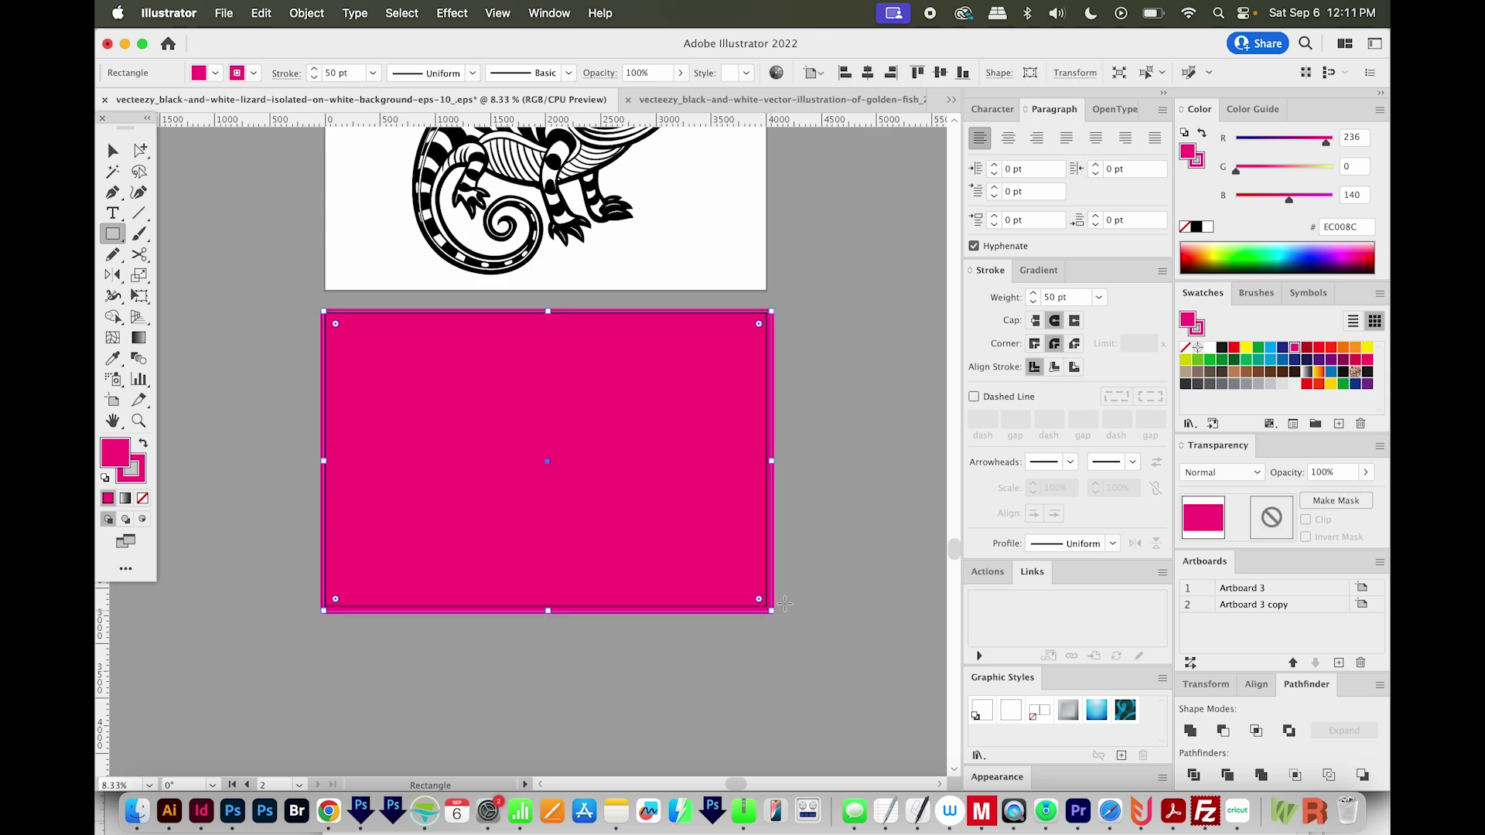
left_click(1224, 348)
key("x")
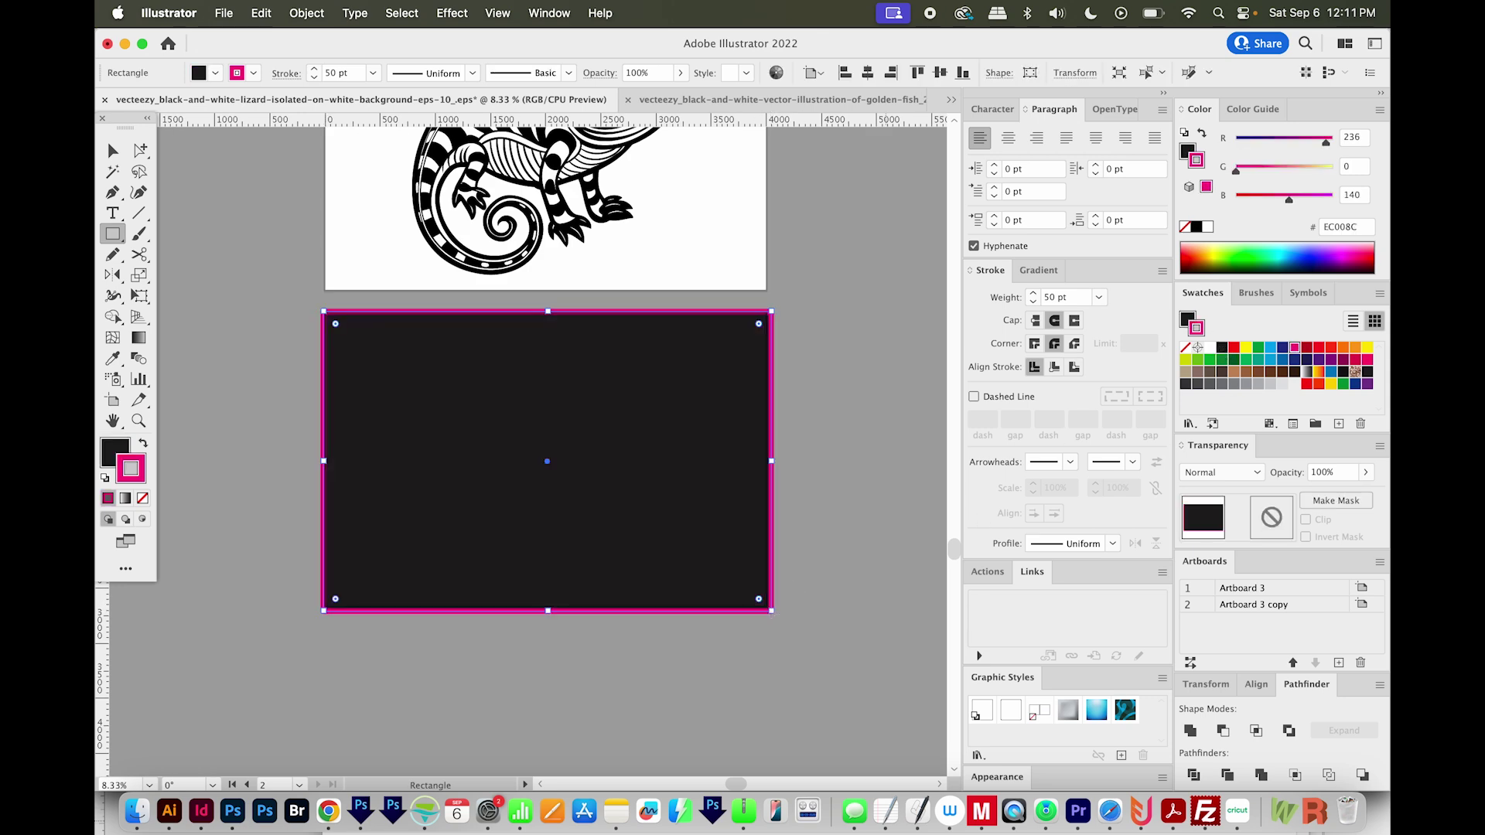
key("slash")
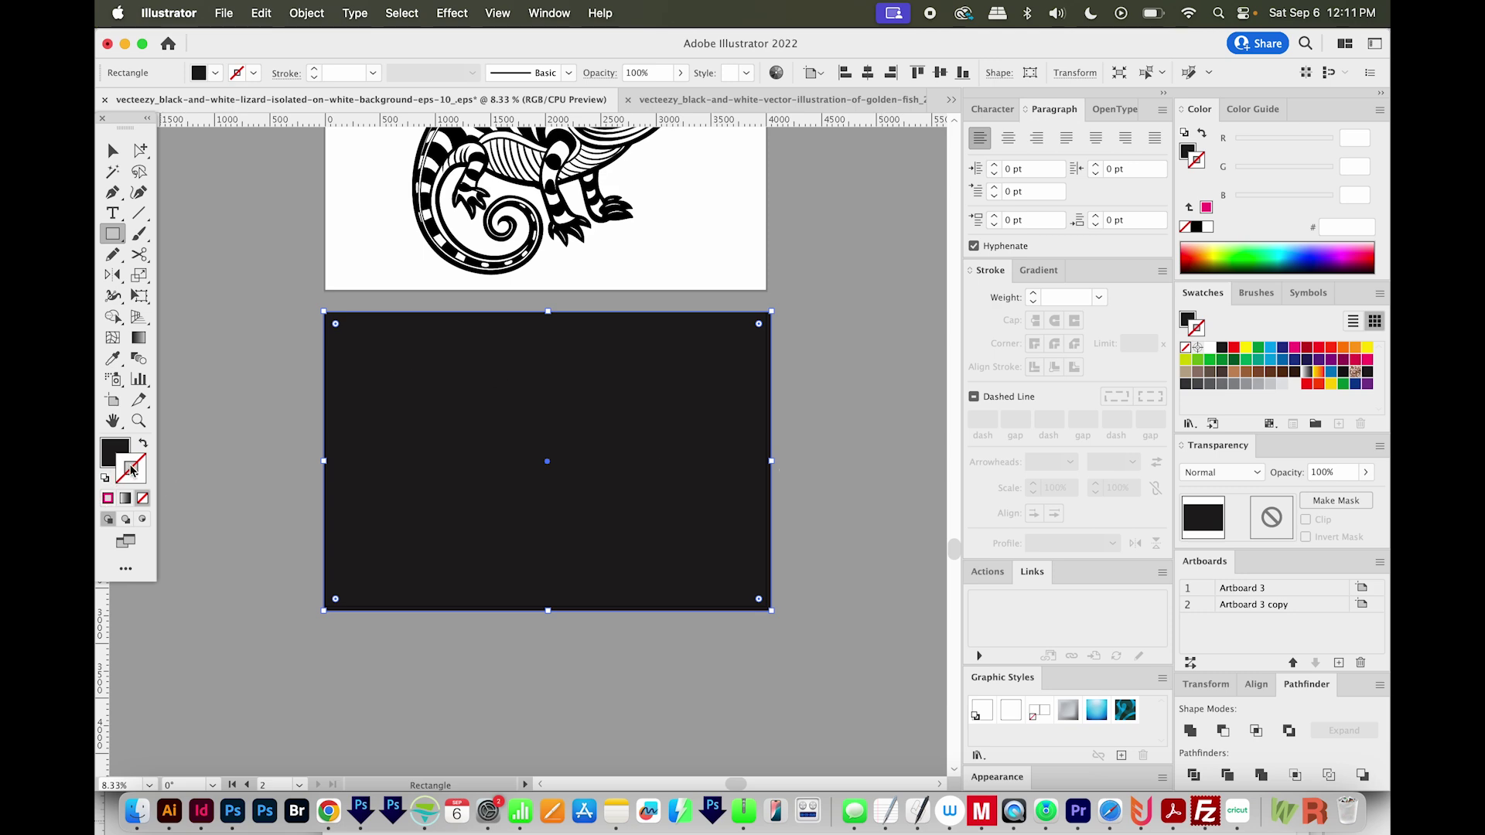
key("super+shift+bracketleft")
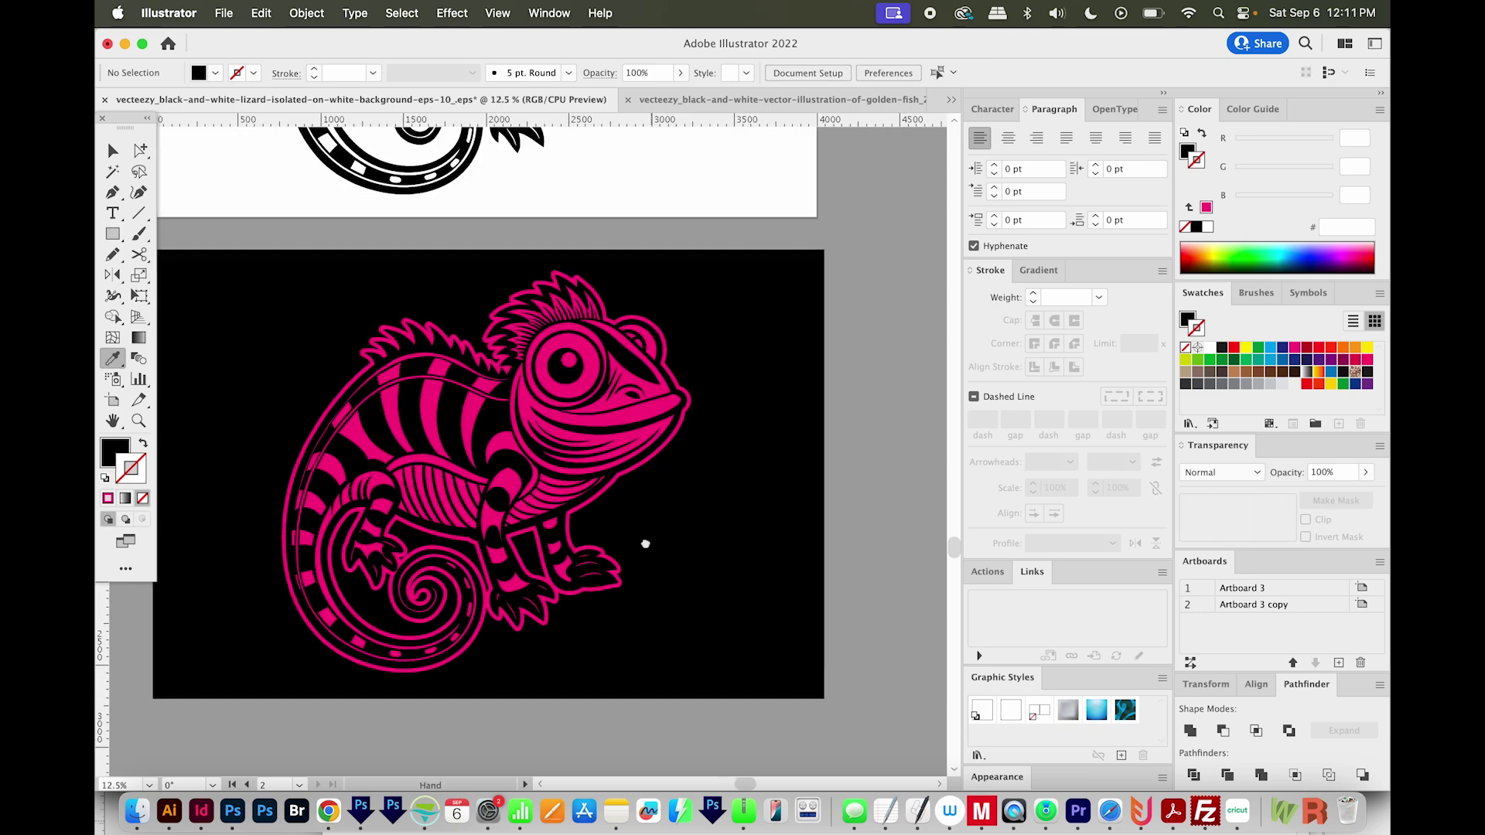
- Select the magenta silhouette behind the lizard, change both its stroke and fill to white FFFFFF, and deselect it
left_click_drag(635, 468, 588, 401)
key("a")
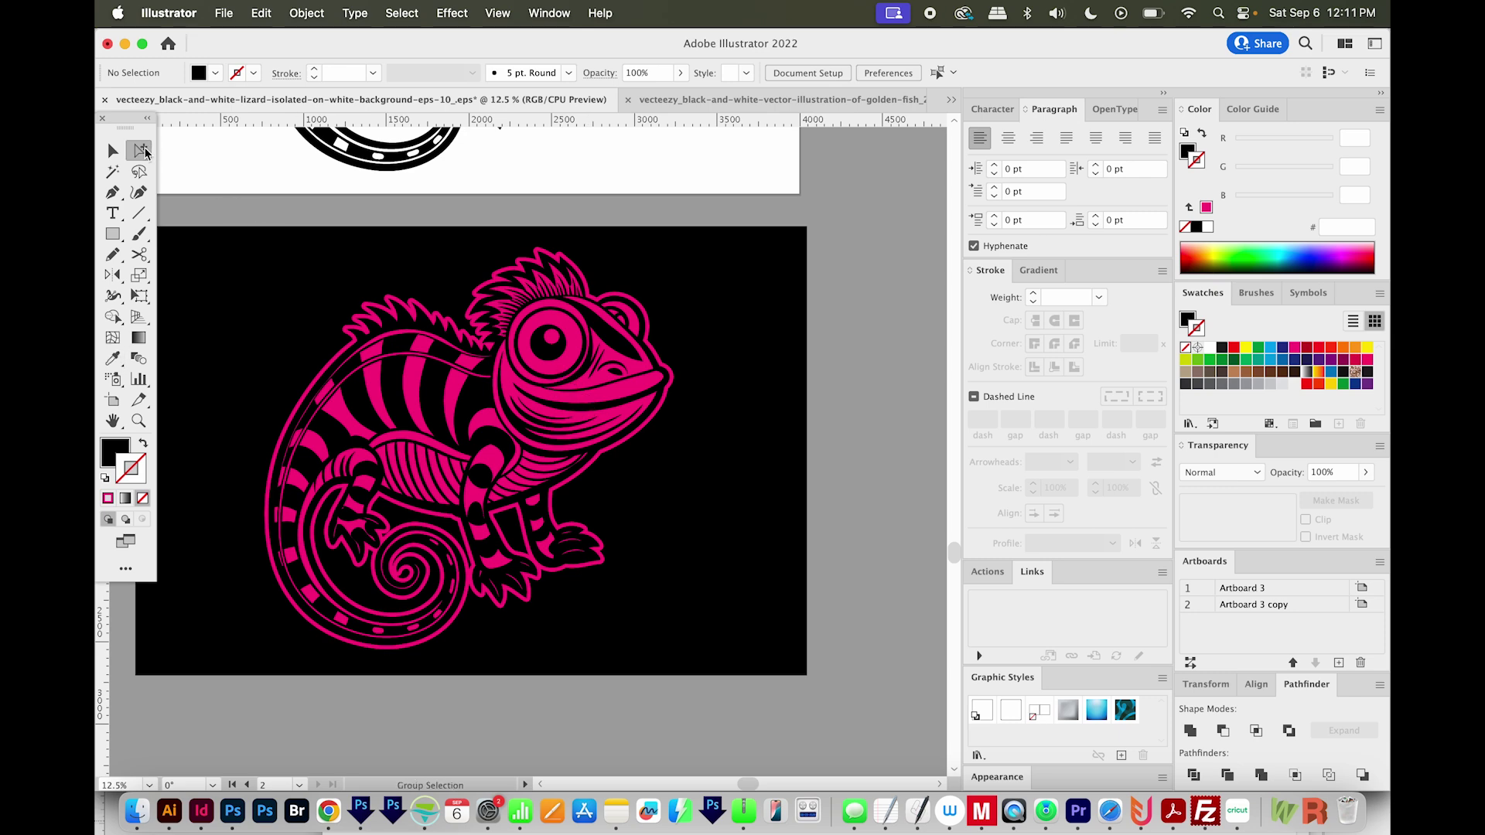
left_click(562, 375)
left_click(1212, 348)
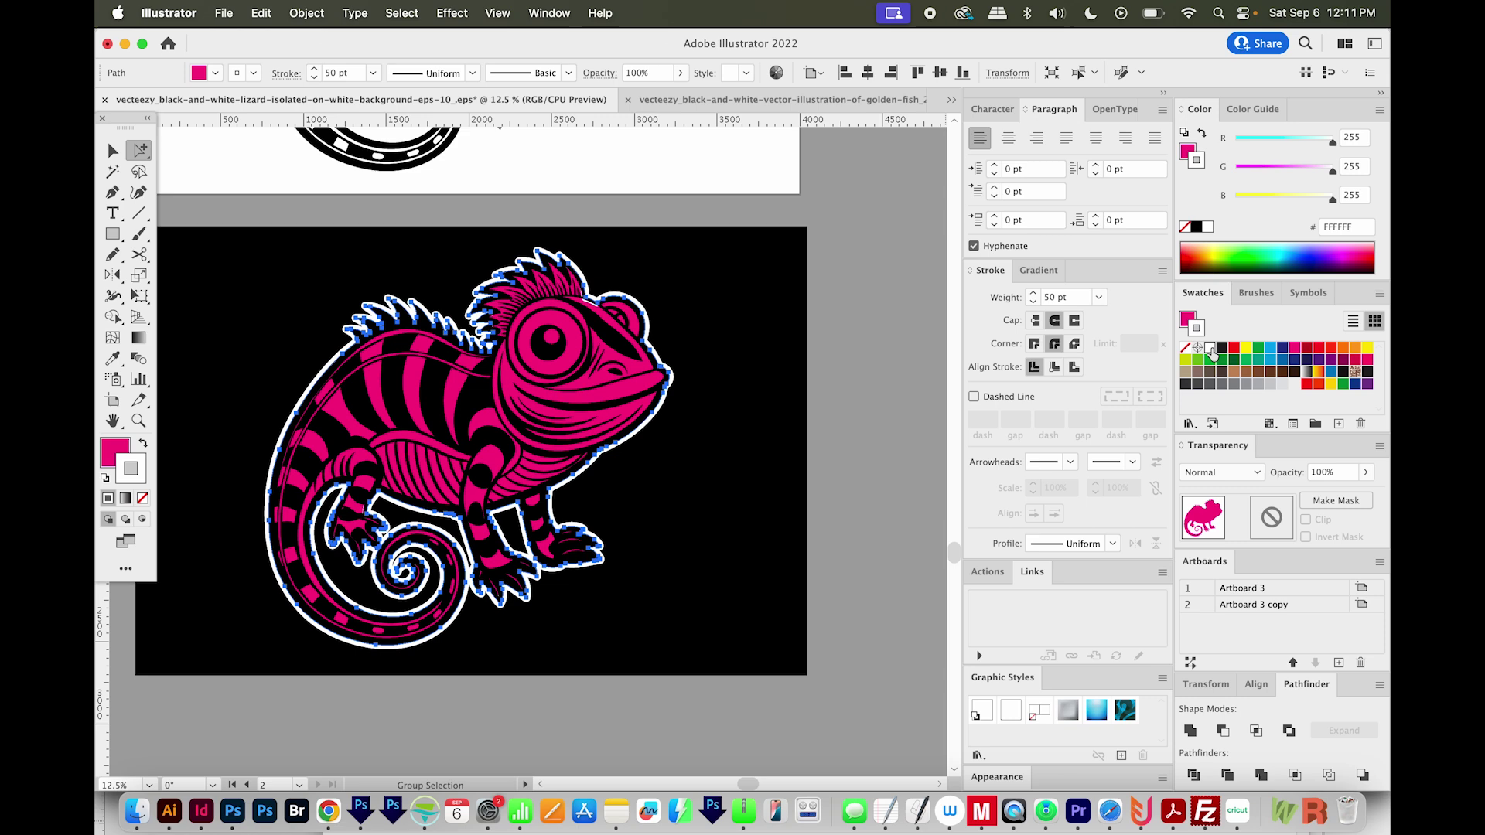
key("x")
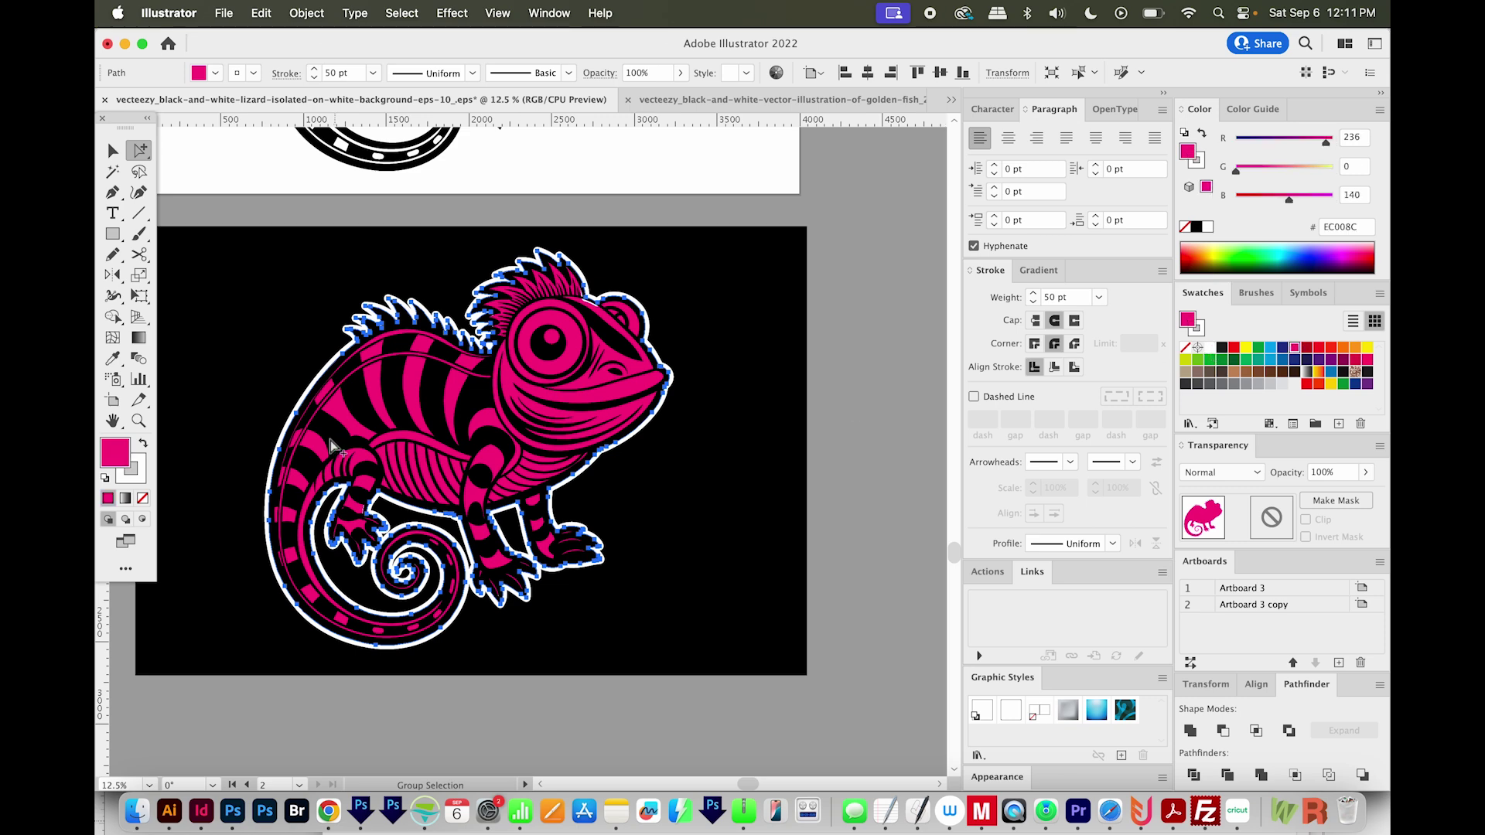
left_click(1210, 349)
left_click(831, 551)
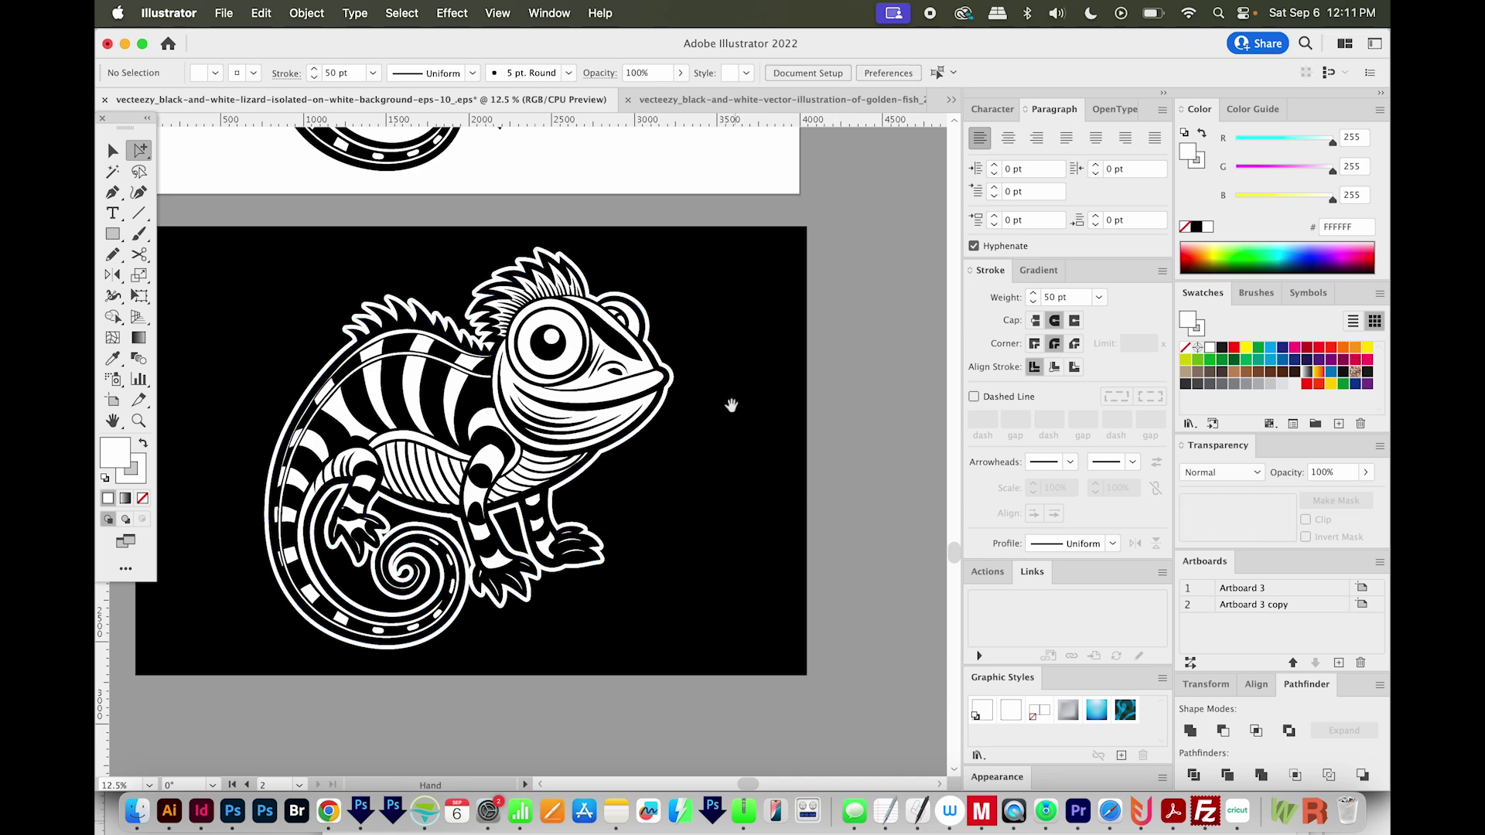
scroll(729, 405, "up", 8)
scroll(727, 707, "down", 7)
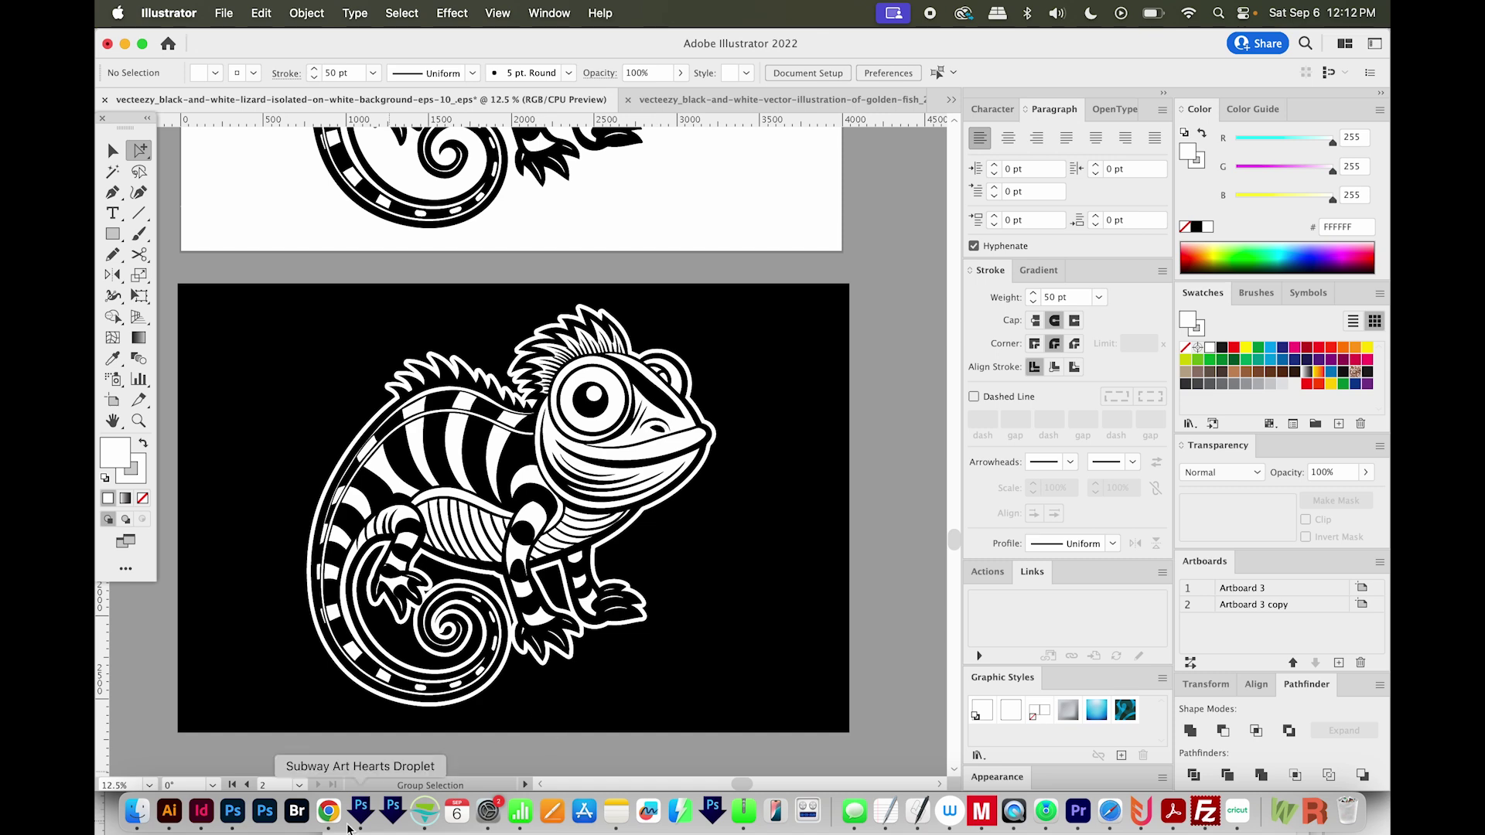
- Switch to the SPORTS LOGO image results in Chrome and preview the 99Designs collection of best sports logos
left_click(328, 811)
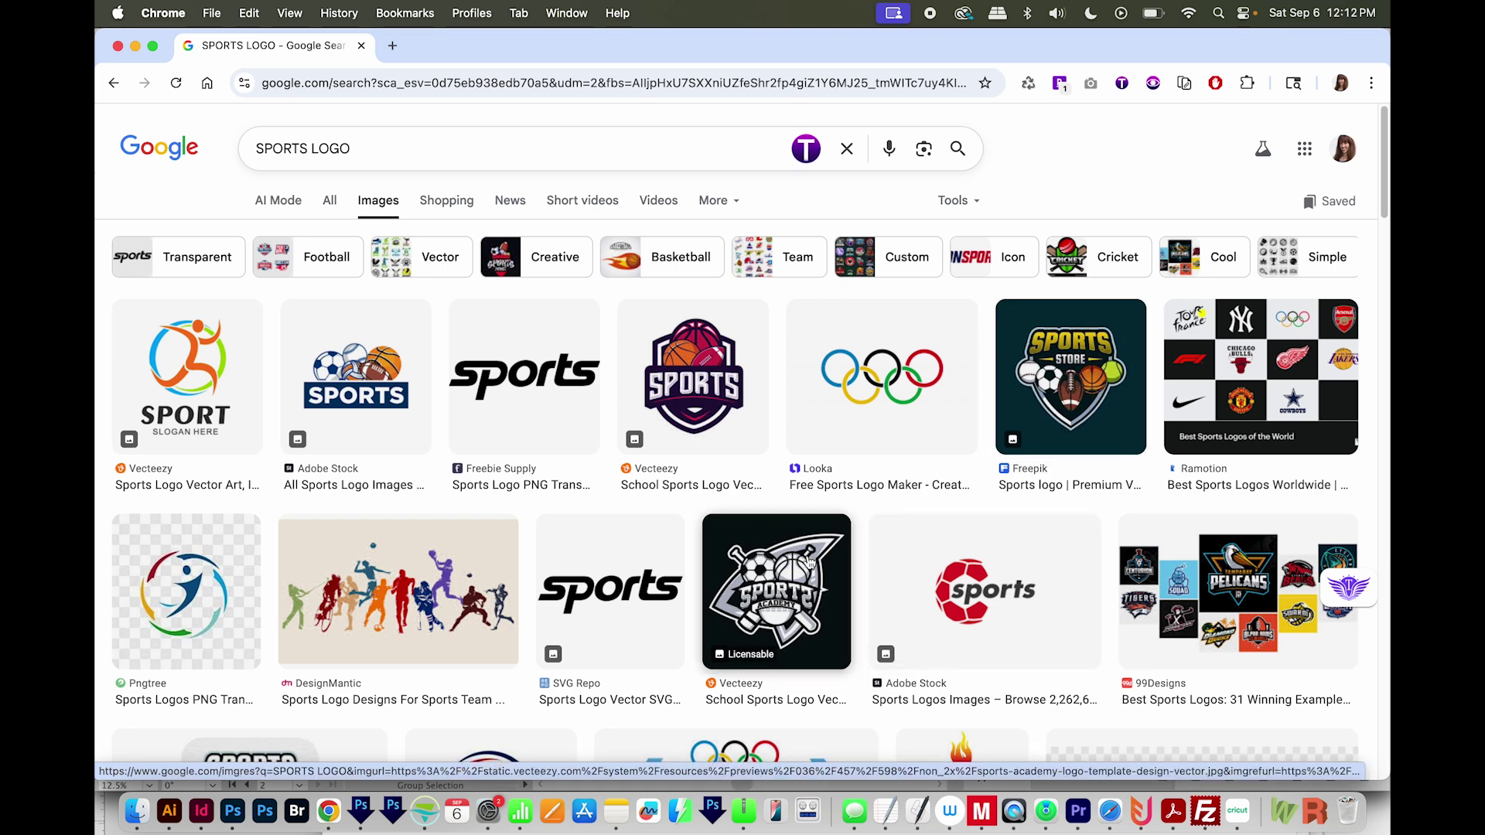
left_click(1237, 596)
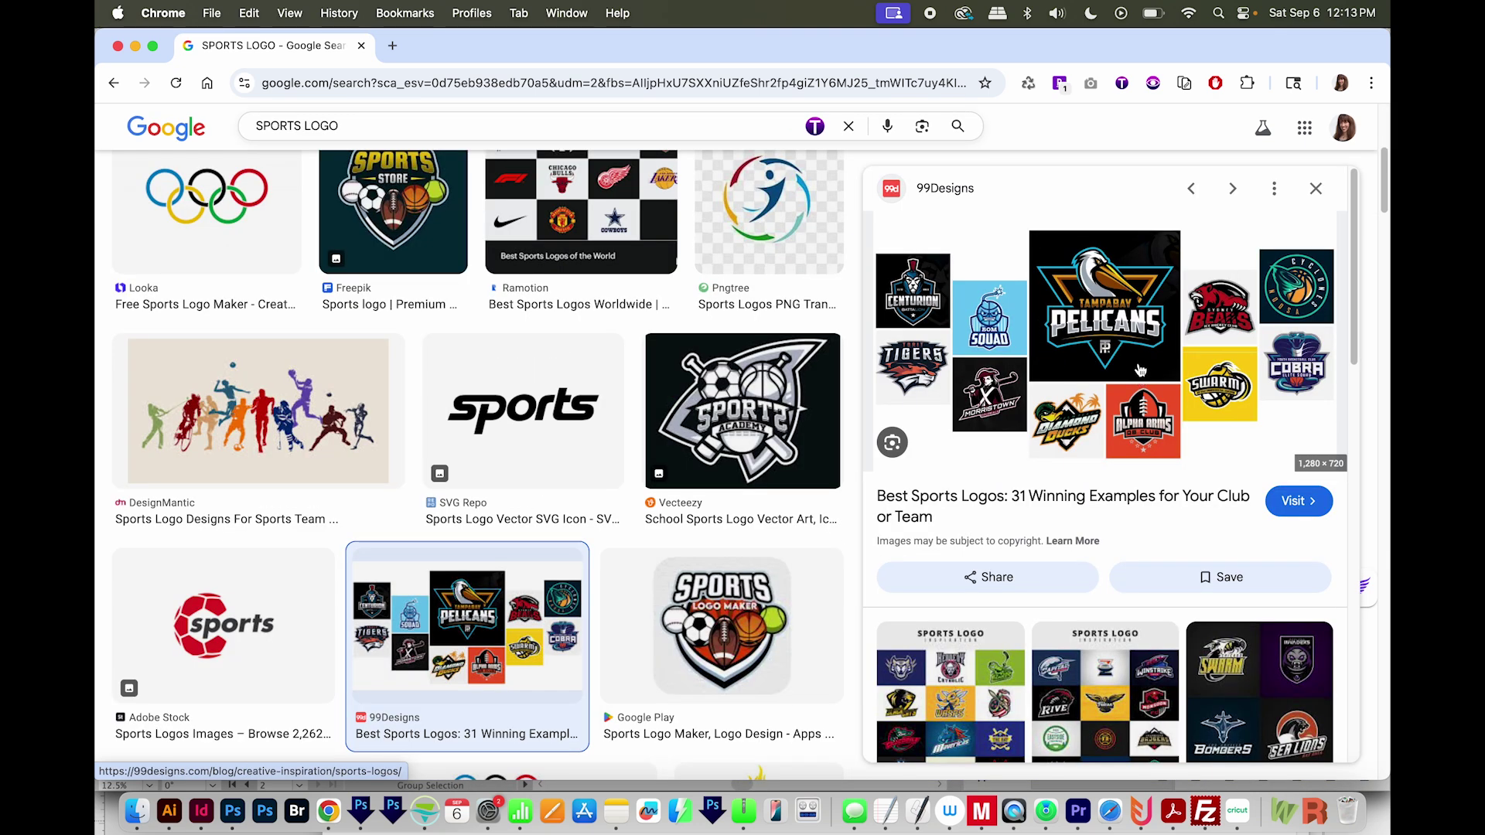